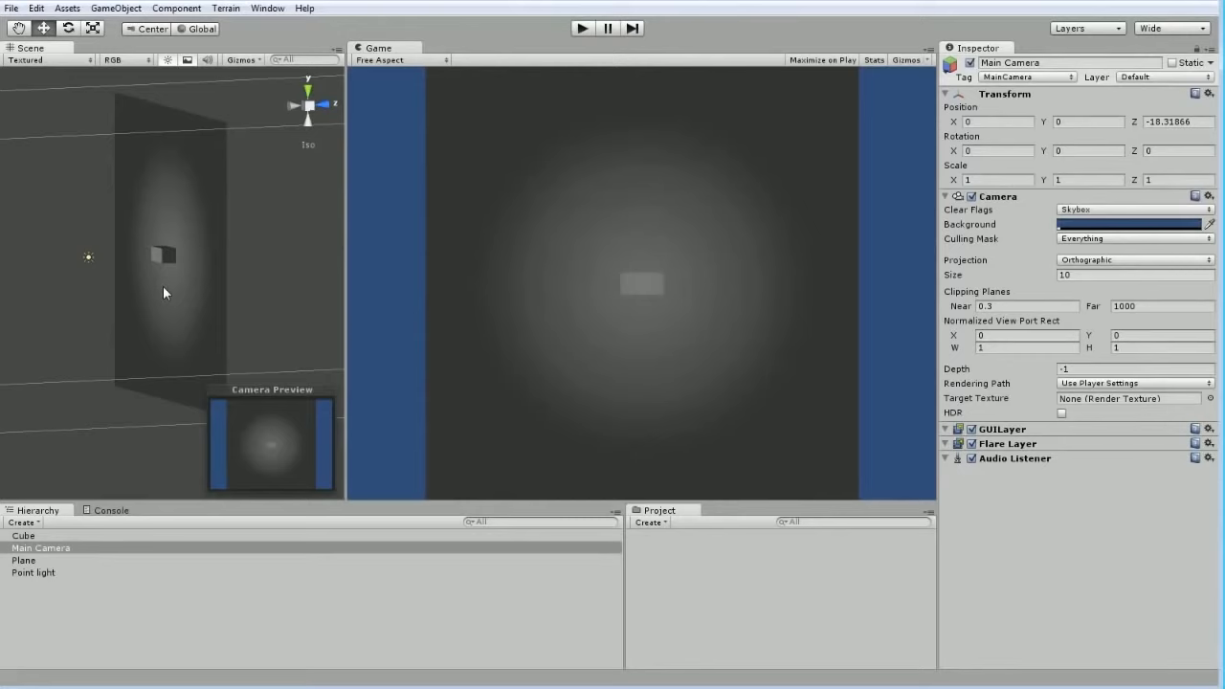
- Add a new cube to the scene
left_click(645, 284)
left_click(109, 11)
mouse_move(136, 44)
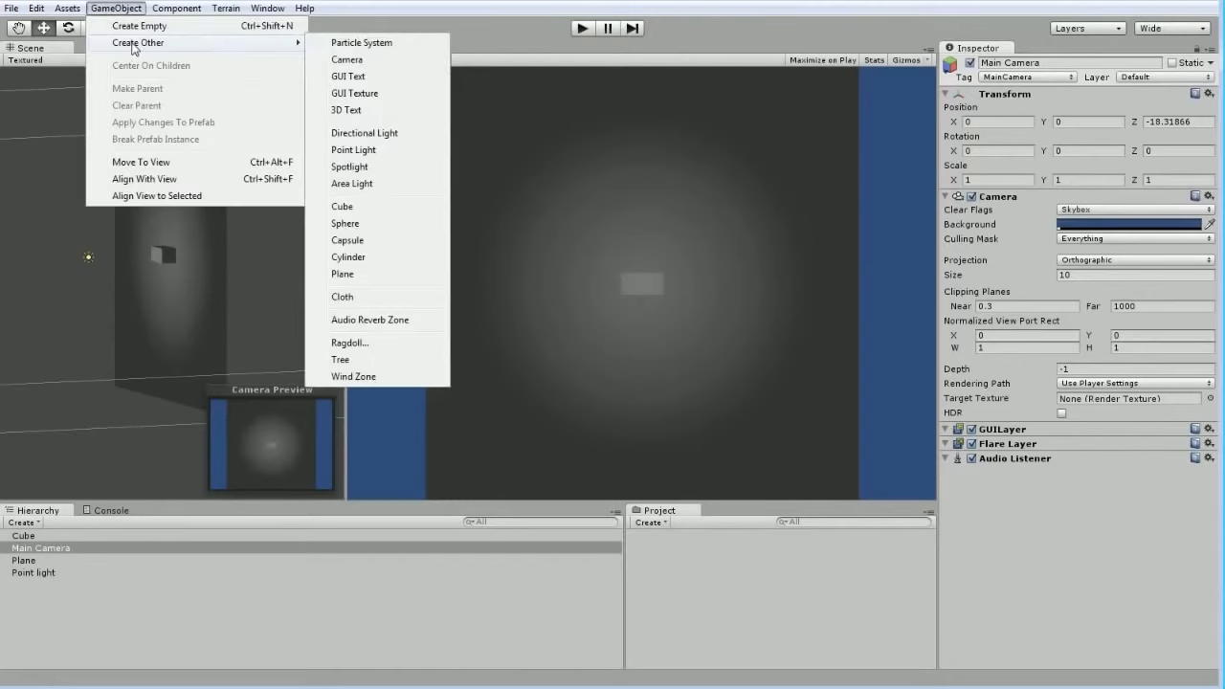
left_click(363, 206)
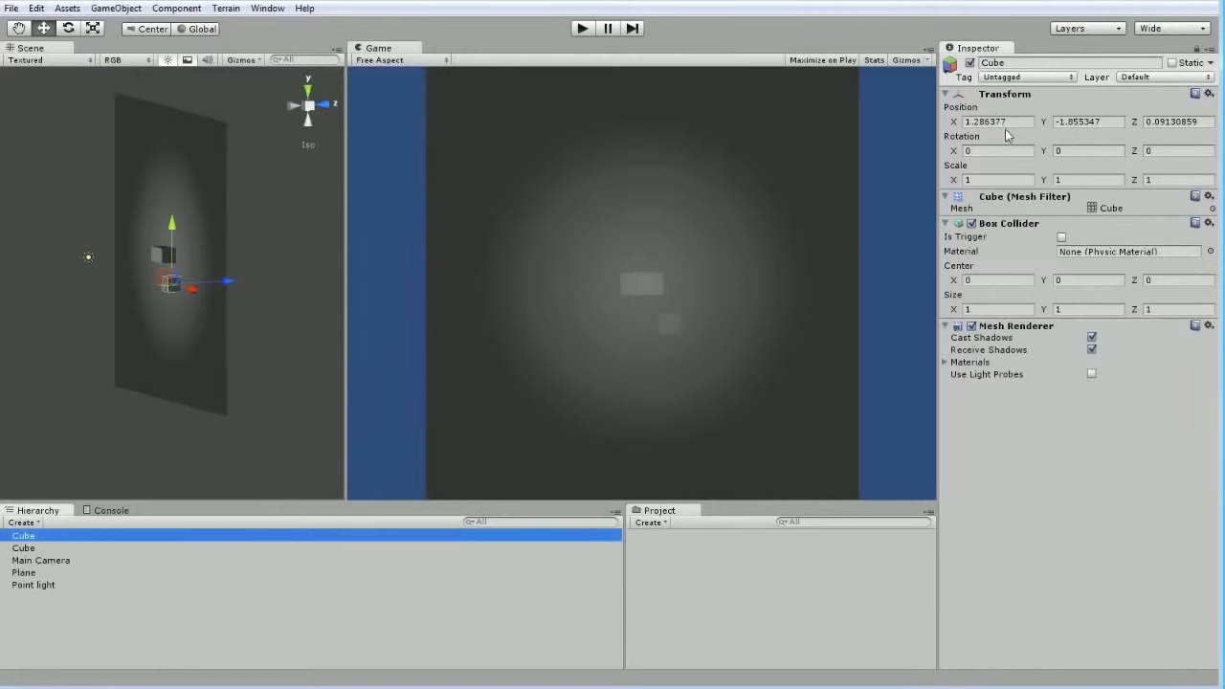
- Set the new cube's position to 0, 0, 0, and move it down along Y to about -8.6
key("Tab")
type("0")
key("Tab")
type("0")
key("Tab")
type("0")
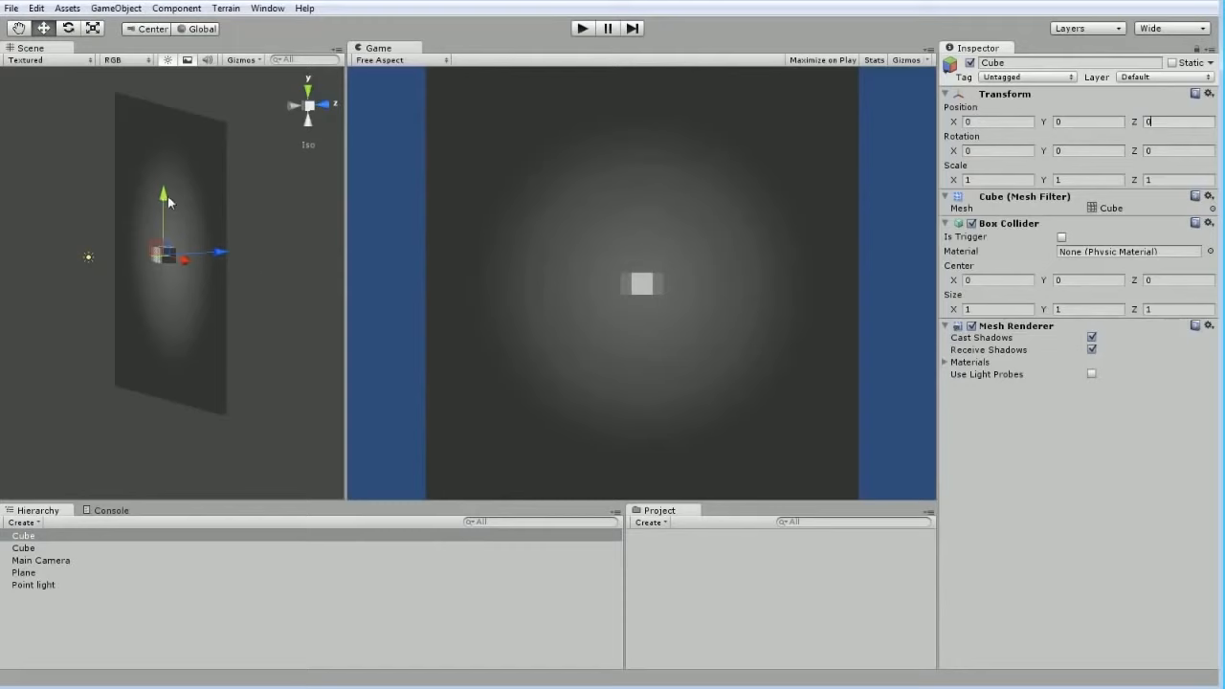
left_click_drag(167, 199, 96, 273)
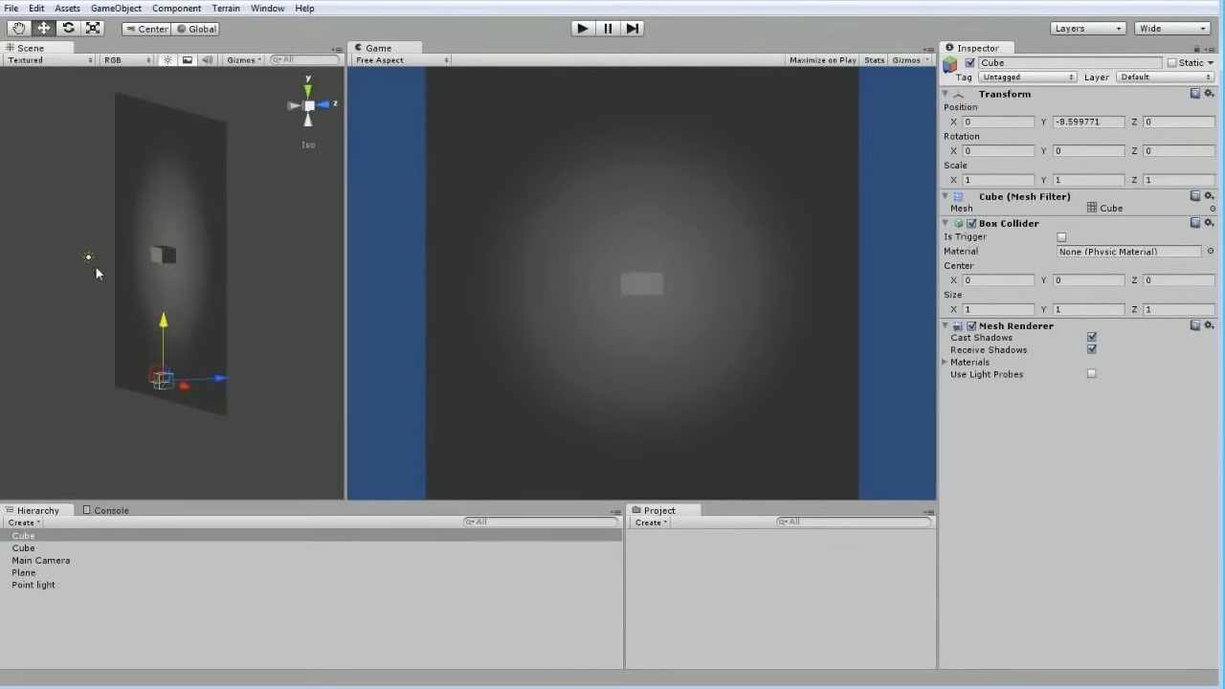
- Set the point light's range to 20
left_click(88, 258)
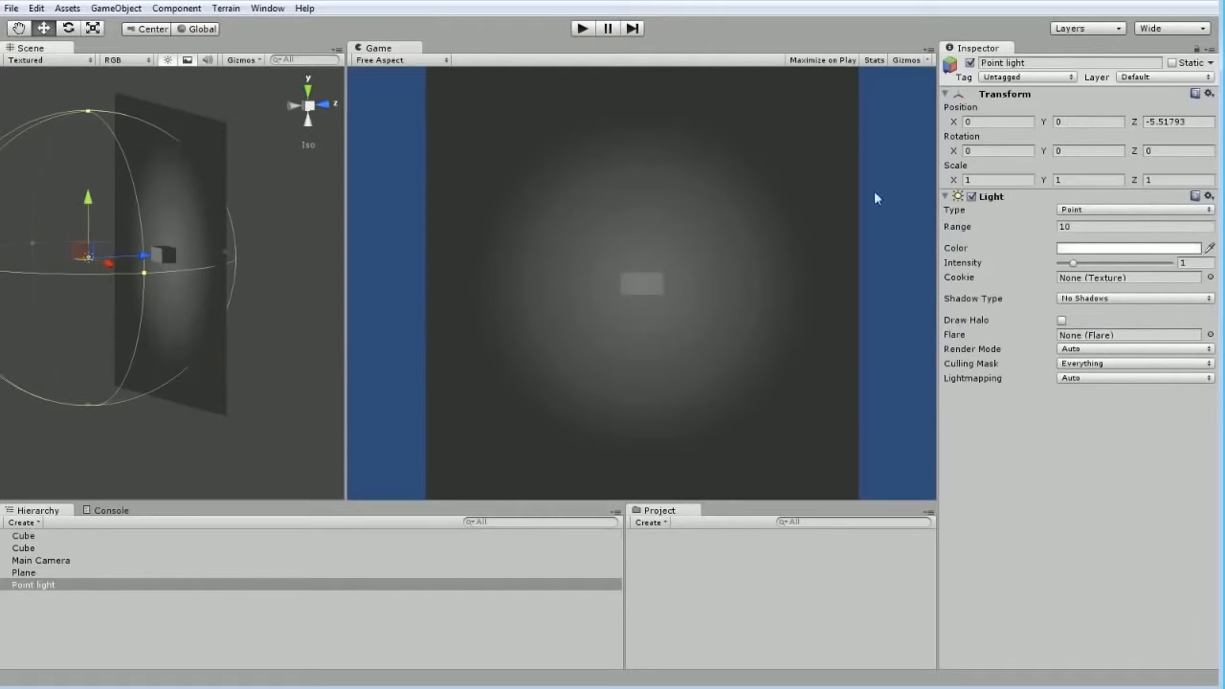
left_click(1064, 227)
type("20")
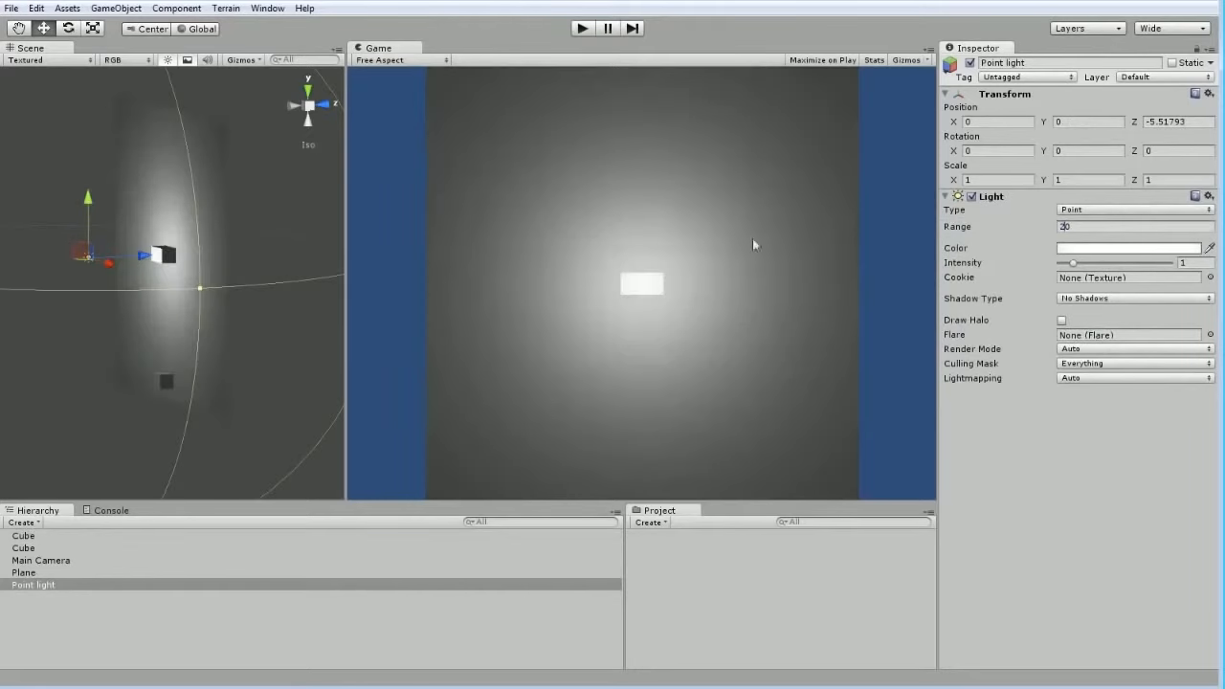
- Raise the lower cube along the Y axis to about -7.04
left_click(161, 382)
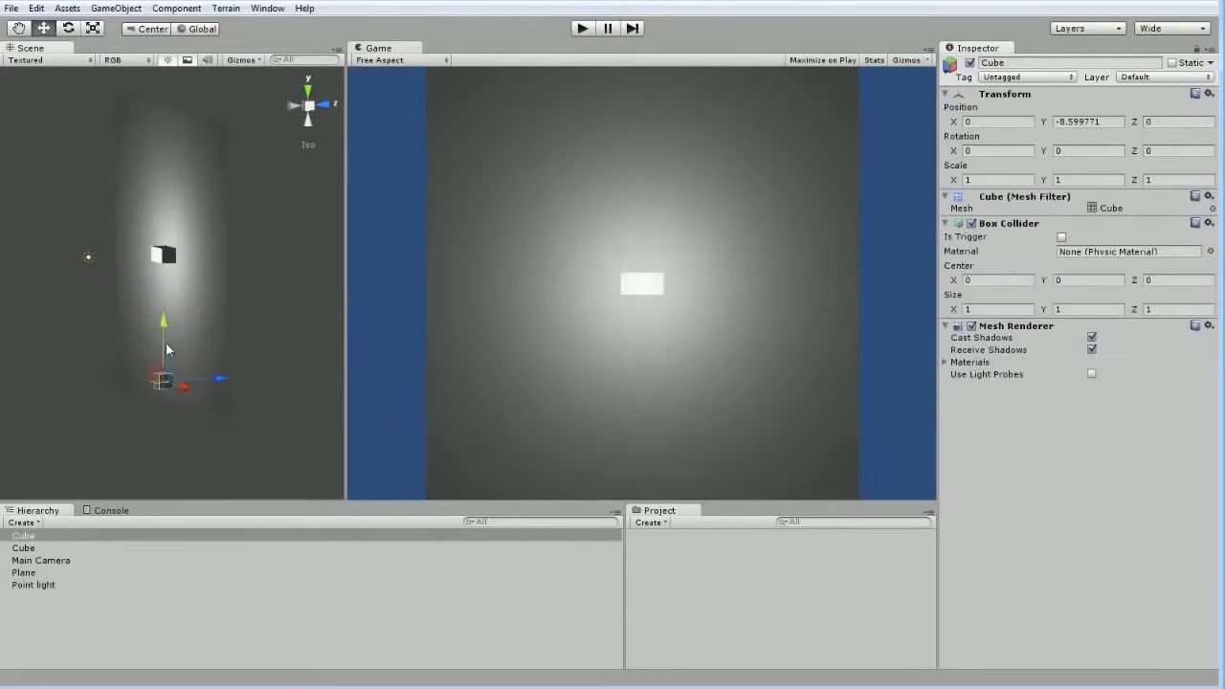
left_click_drag(169, 330, 137, 296)
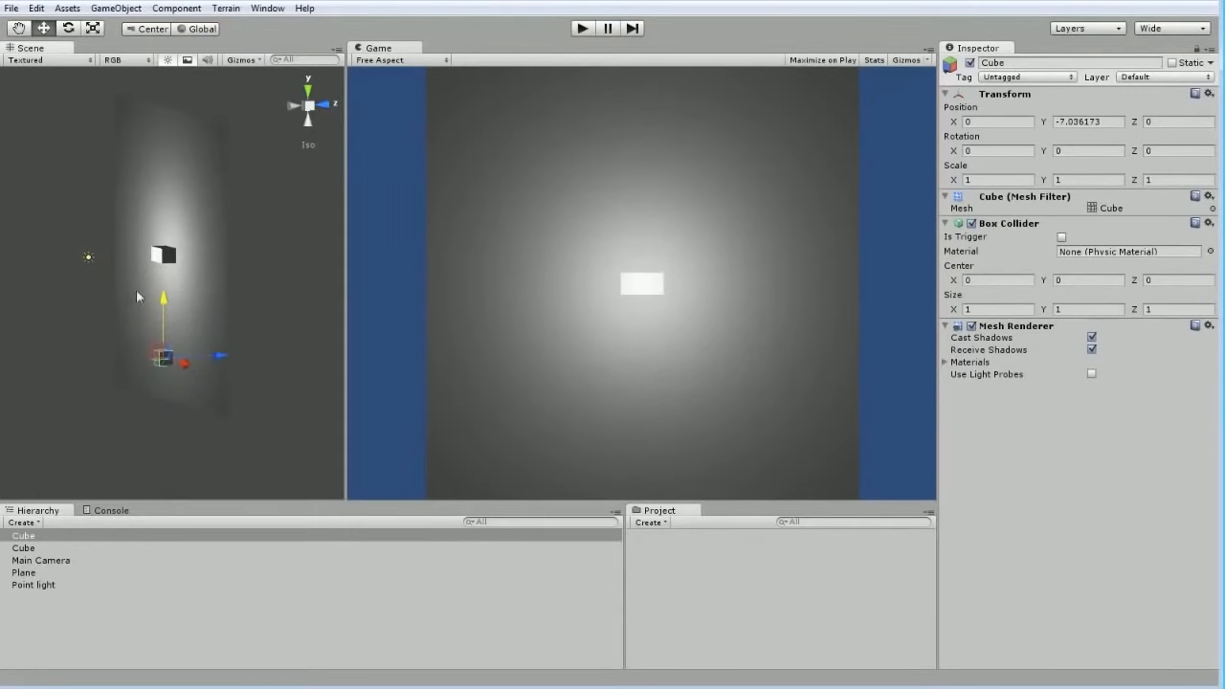
- Replace the point light with a directional light and move it in front of the plane, to Z about -4.97
left_click(90, 258)
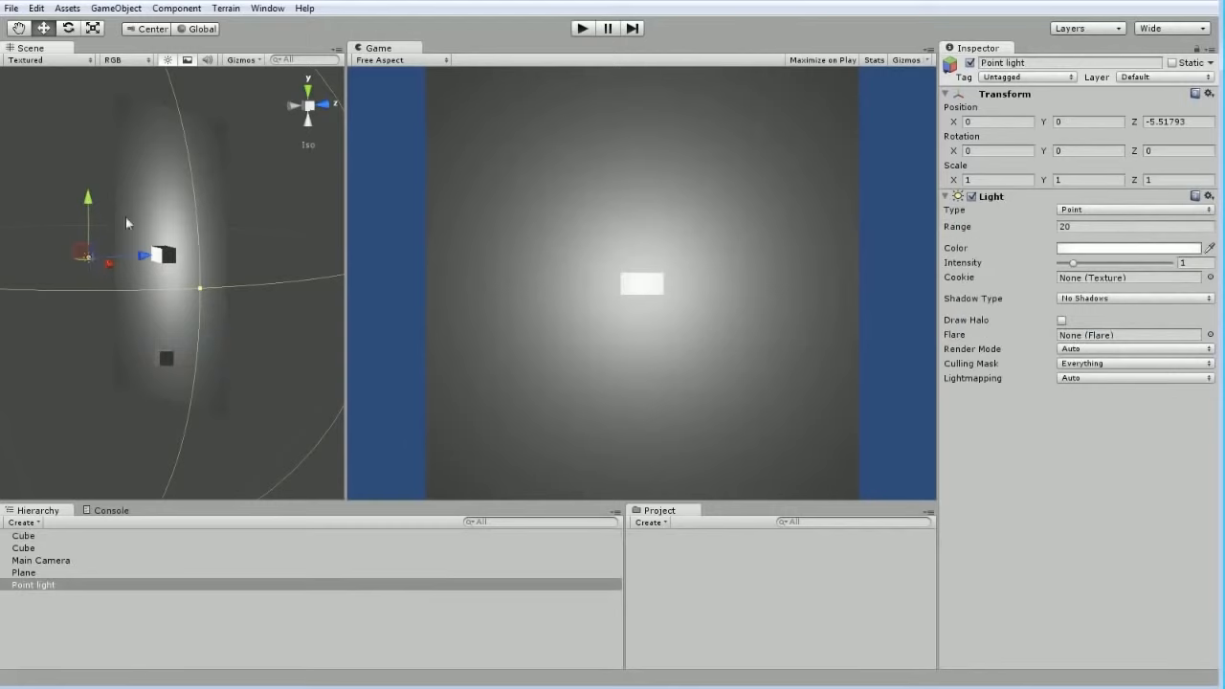
key("Delete")
left_click(76, 6)
mouse_move(116, 8)
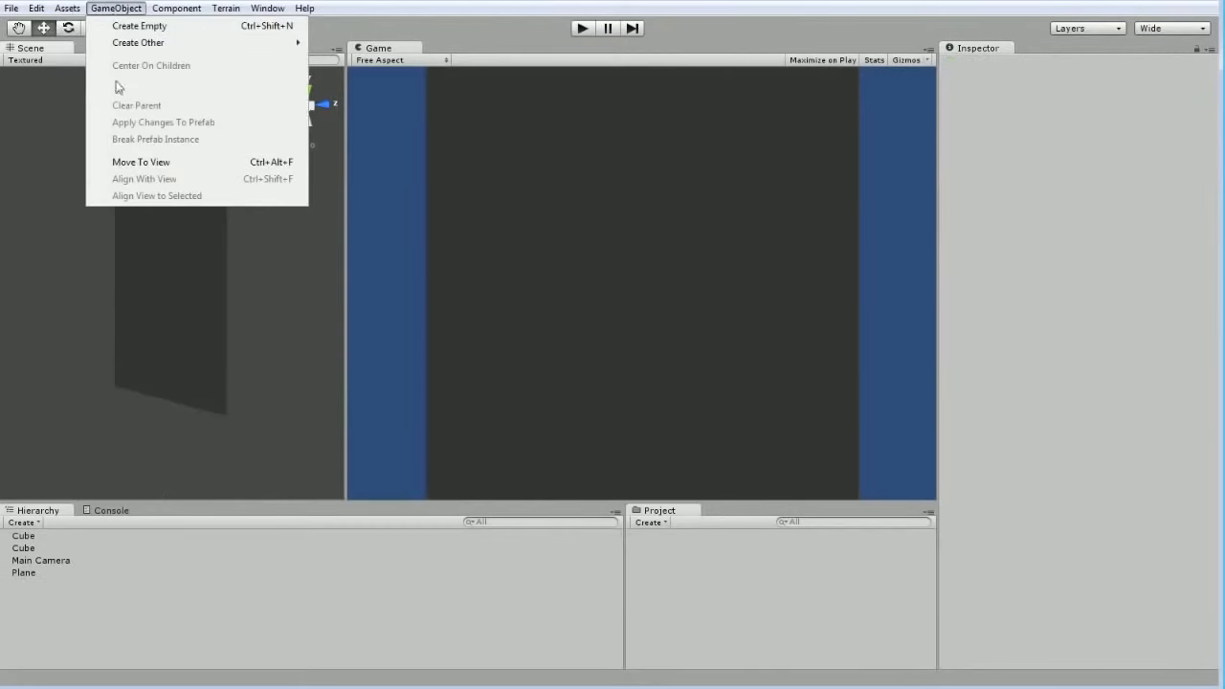
mouse_move(143, 44)
left_click(410, 134)
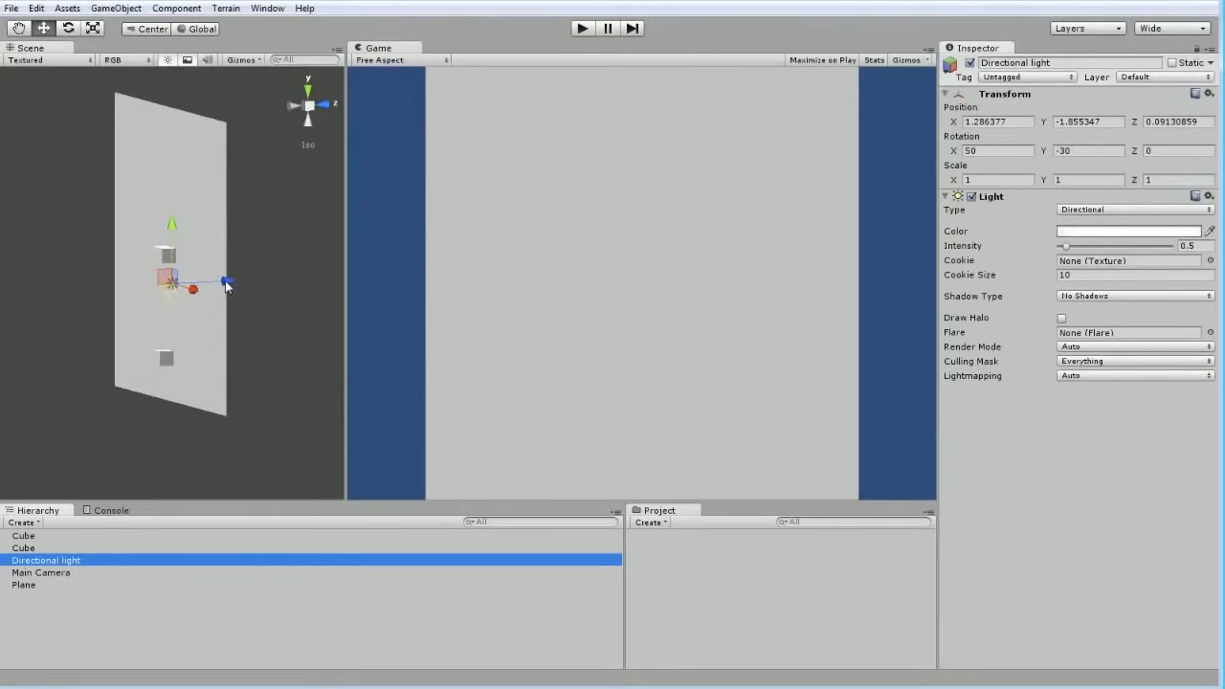
left_click_drag(227, 284, 155, 347)
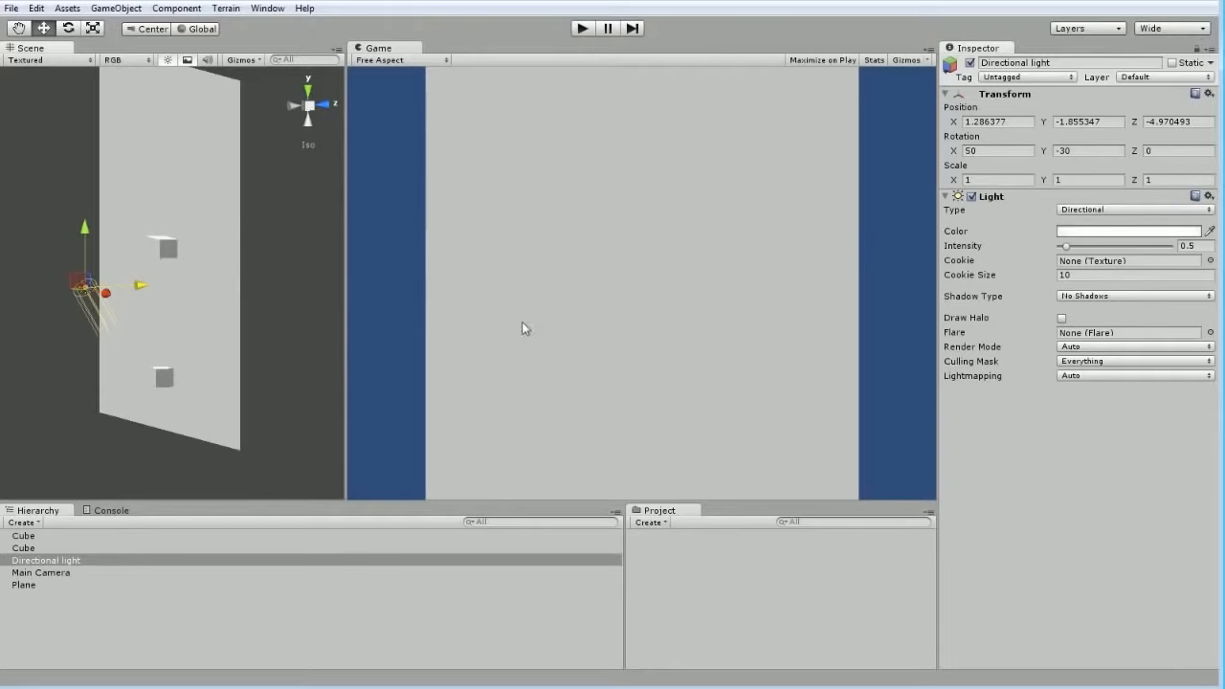
- Save the scene as level1 in the project's Assets folder
left_click(183, 245)
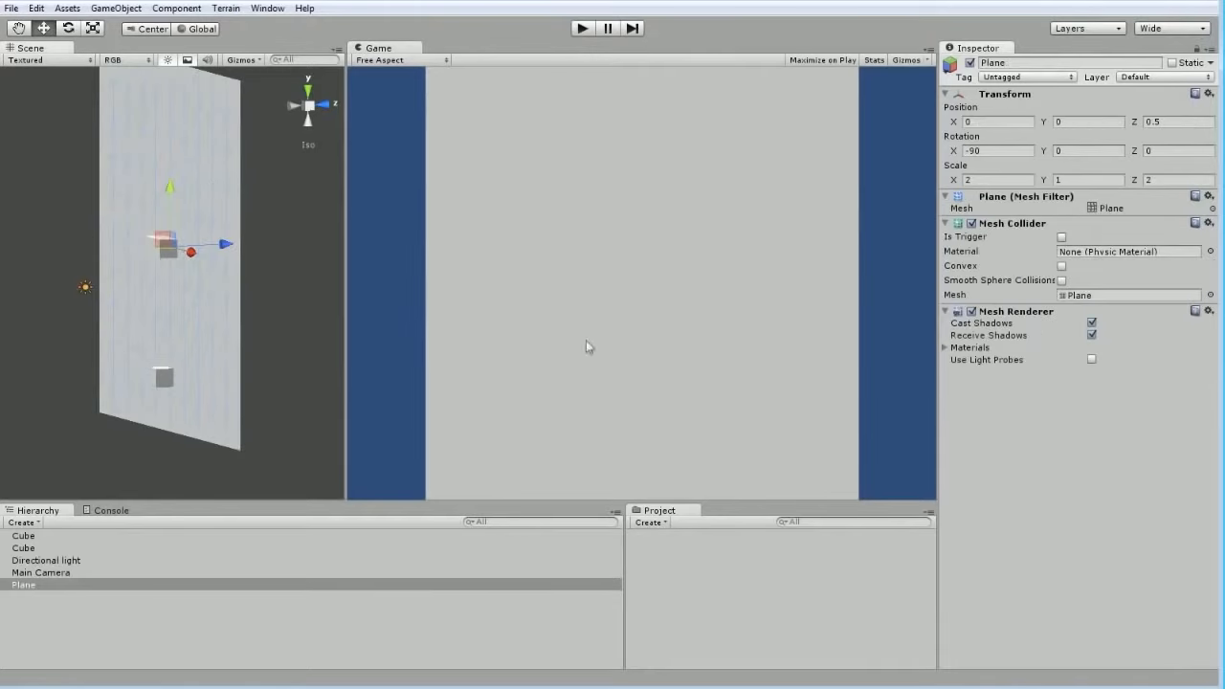
left_click(654, 532)
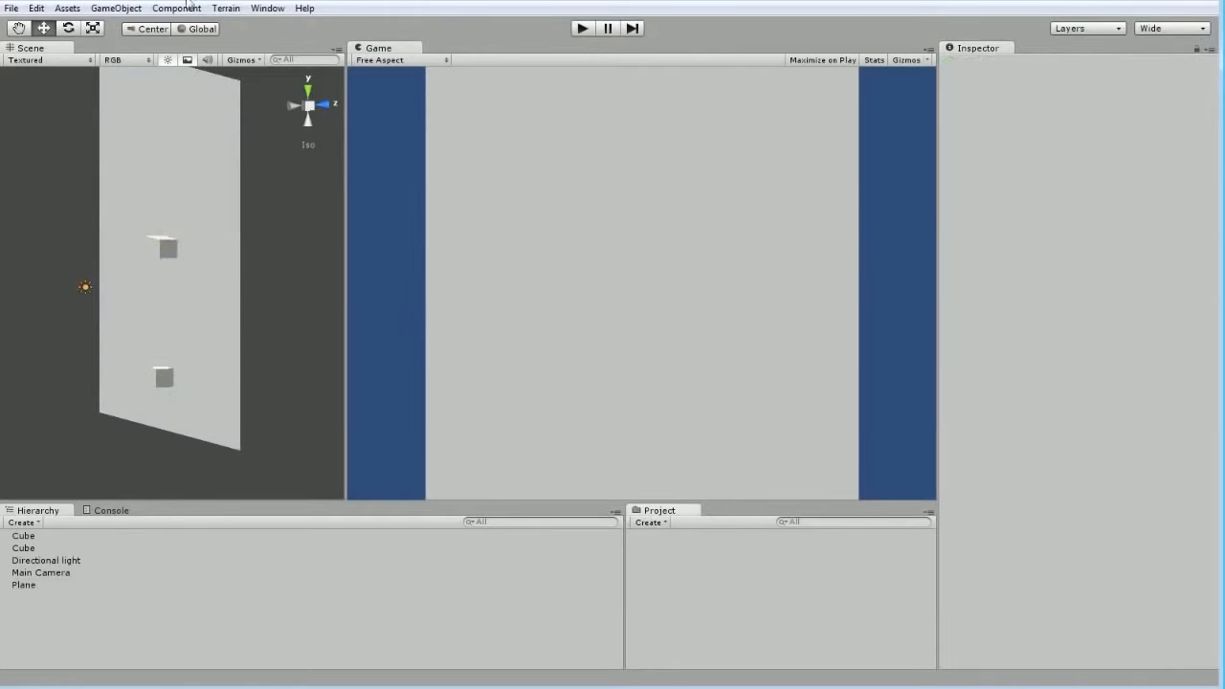
left_click(11, 8)
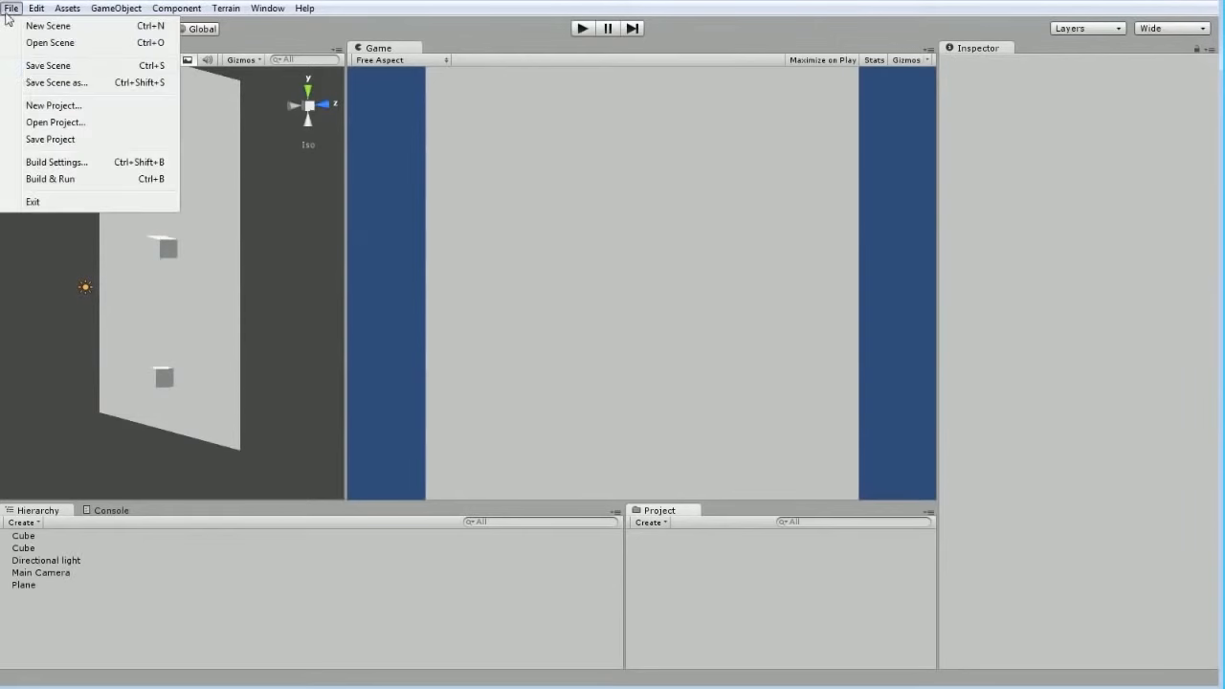
left_click(44, 67)
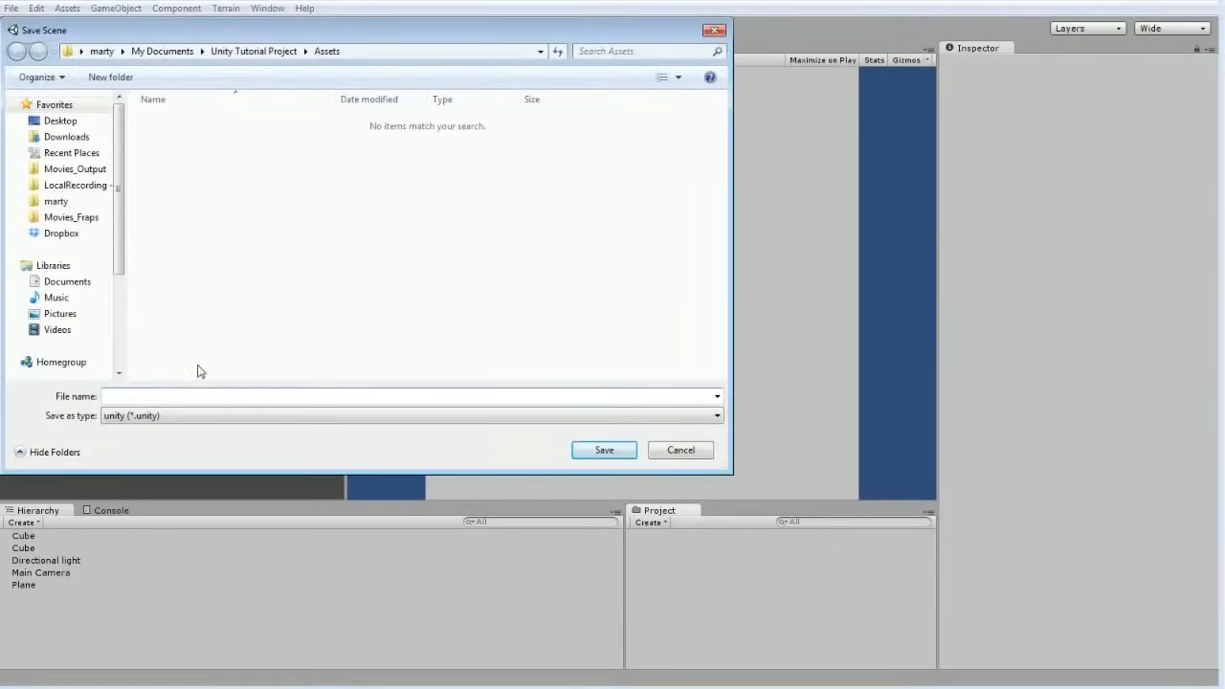
type("level1")
key("Return")
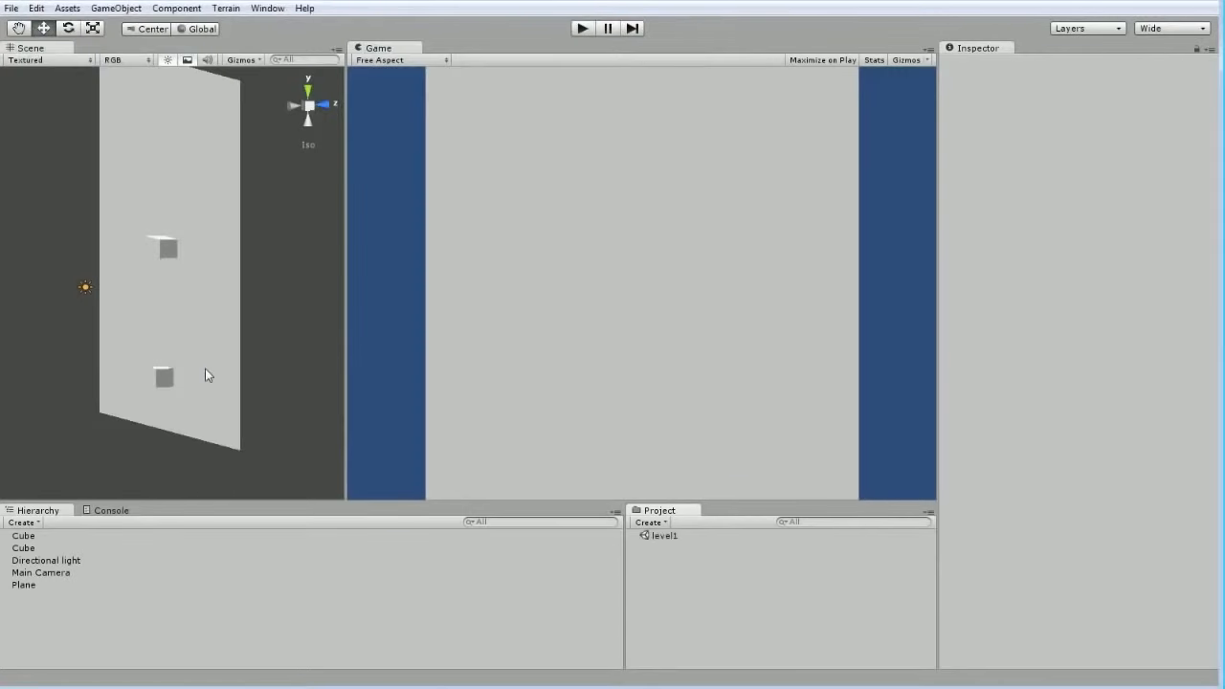
- Create a material named brick and set its main color to dark brown
left_click(662, 524)
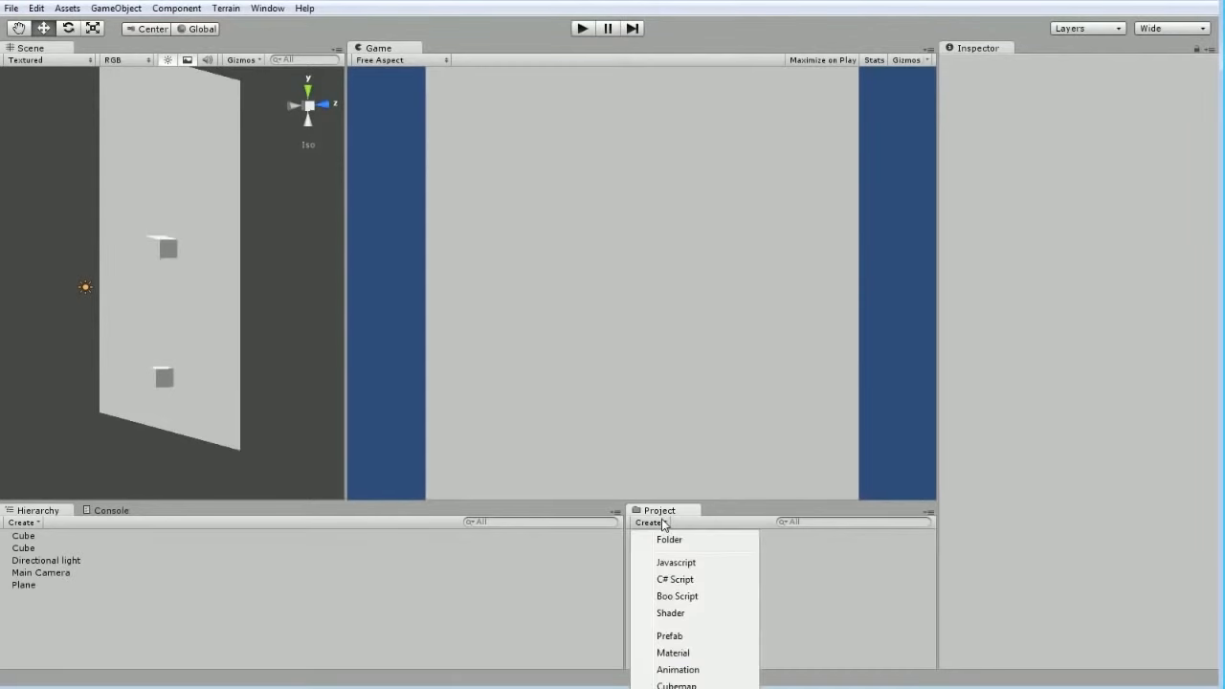
left_click(673, 652)
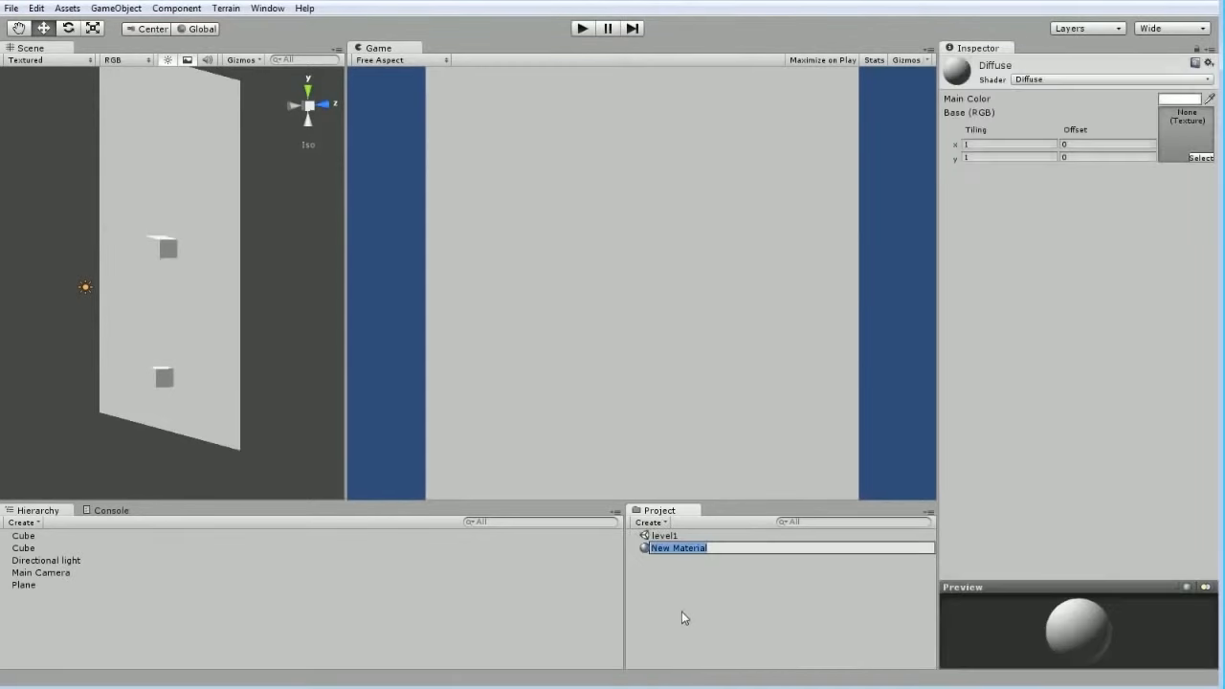
type("brick")
key("Return")
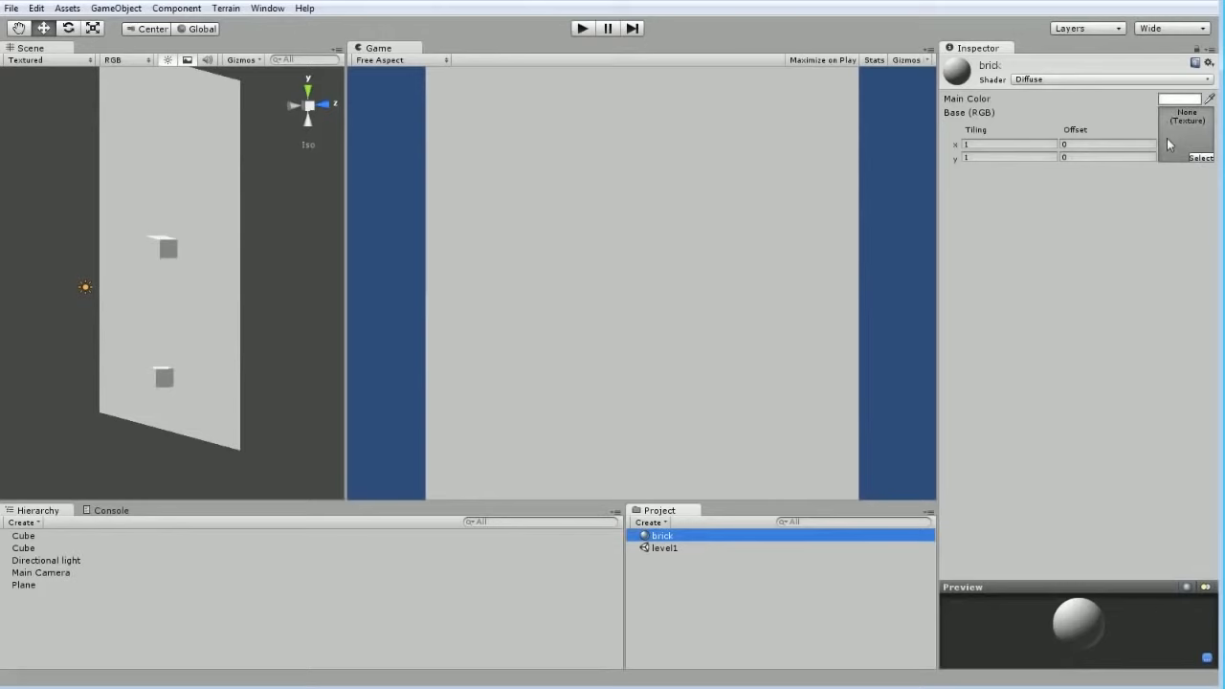
left_click(1167, 98)
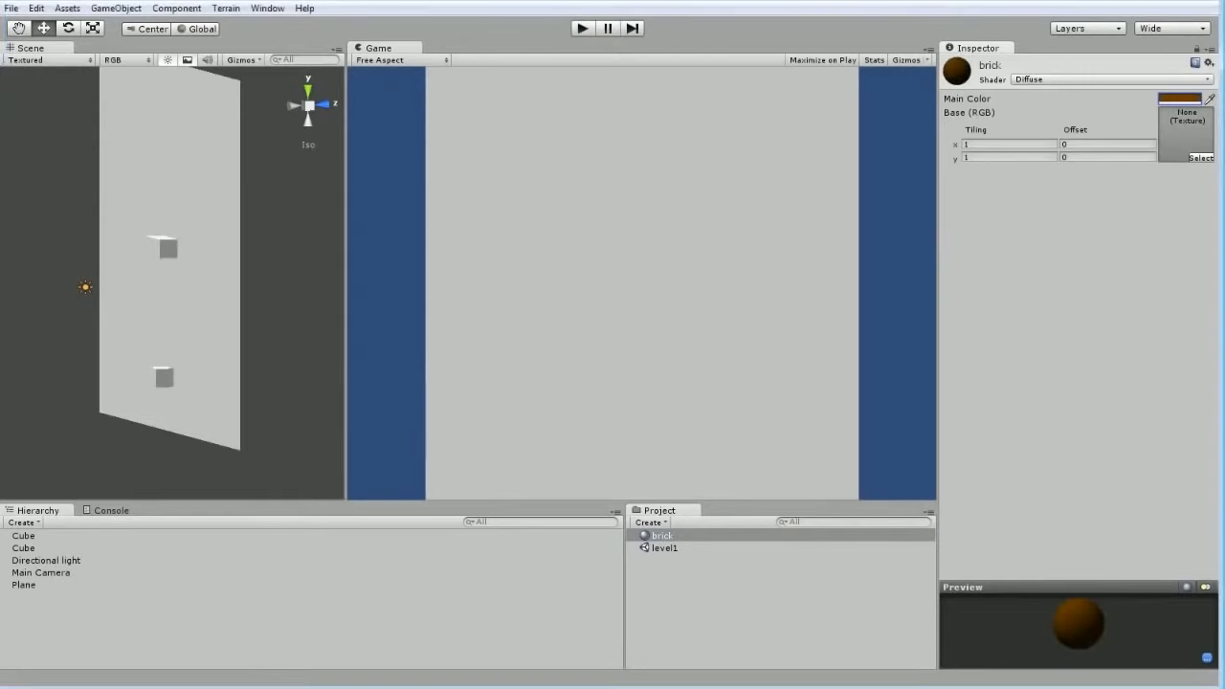
- Create a material named paddle and set its main color to bright magenta
left_click(661, 521)
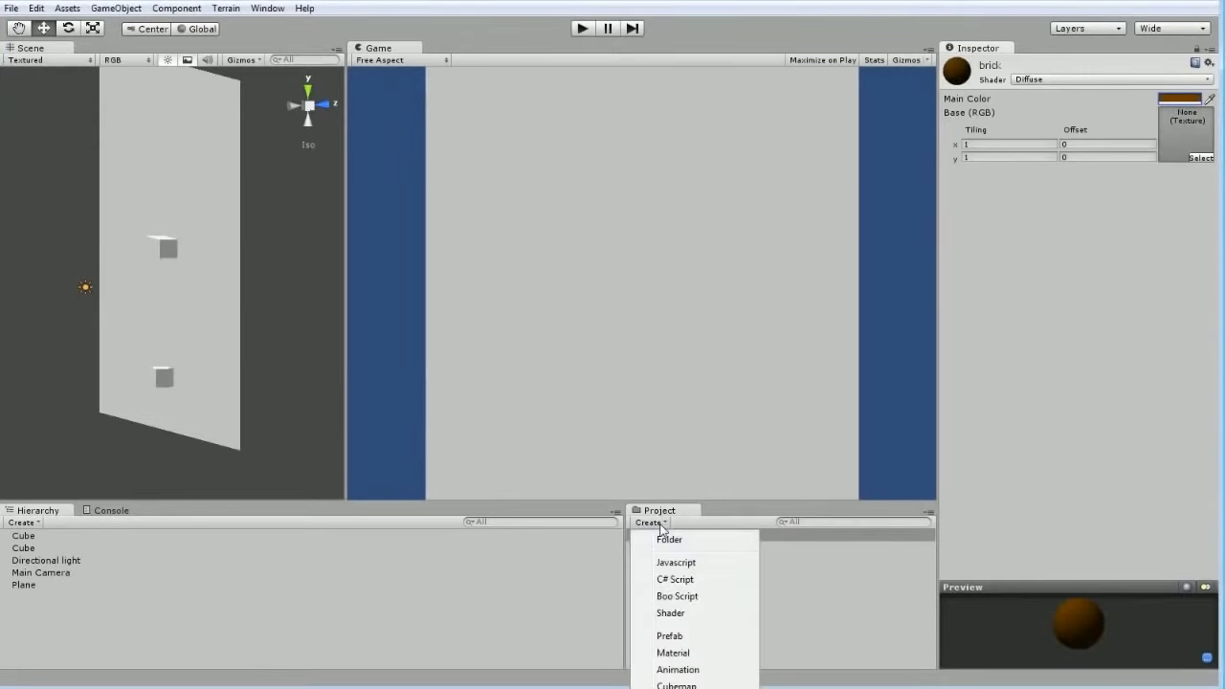
left_click(673, 656)
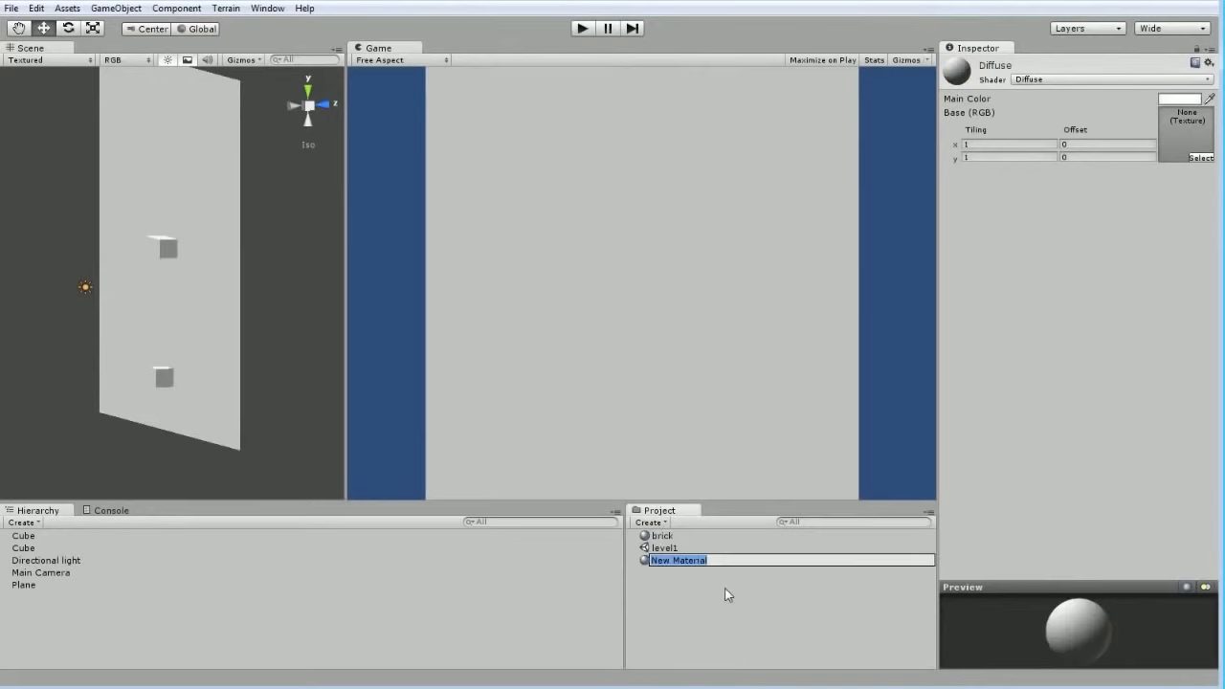
type("paddle")
key("Return")
left_click(1177, 99)
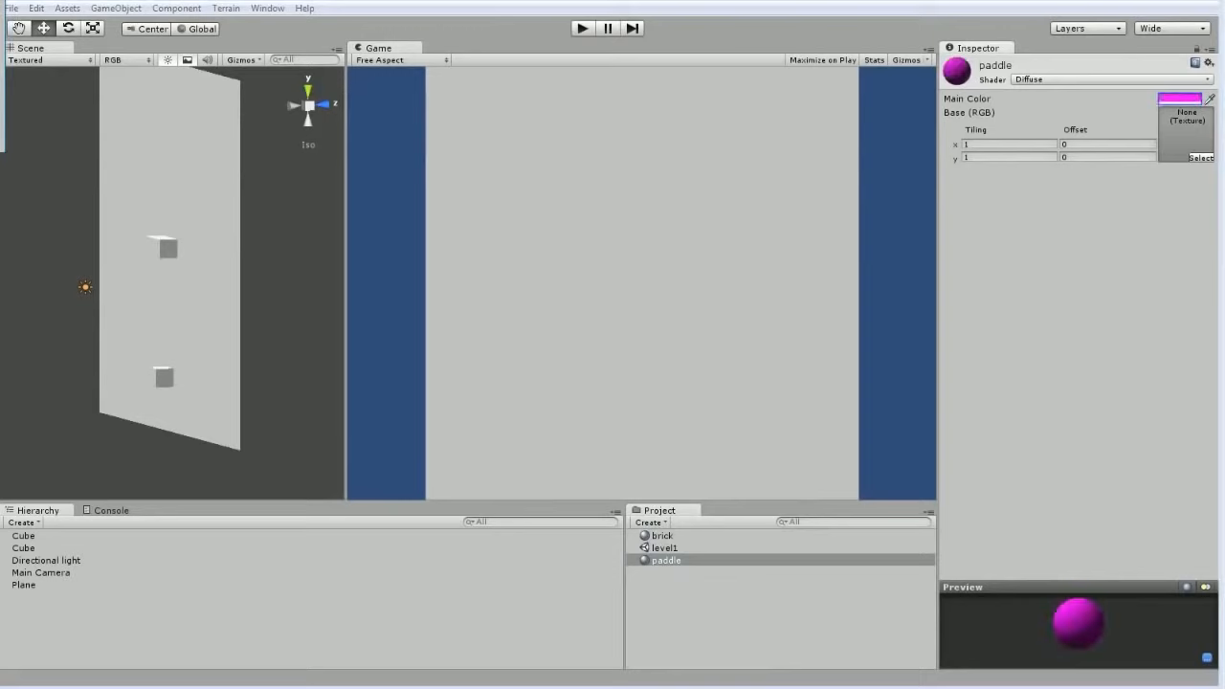
- Rename the cube at the plane's center, the one with X scale 2, as brick
left_click(27, 548)
key("Up")
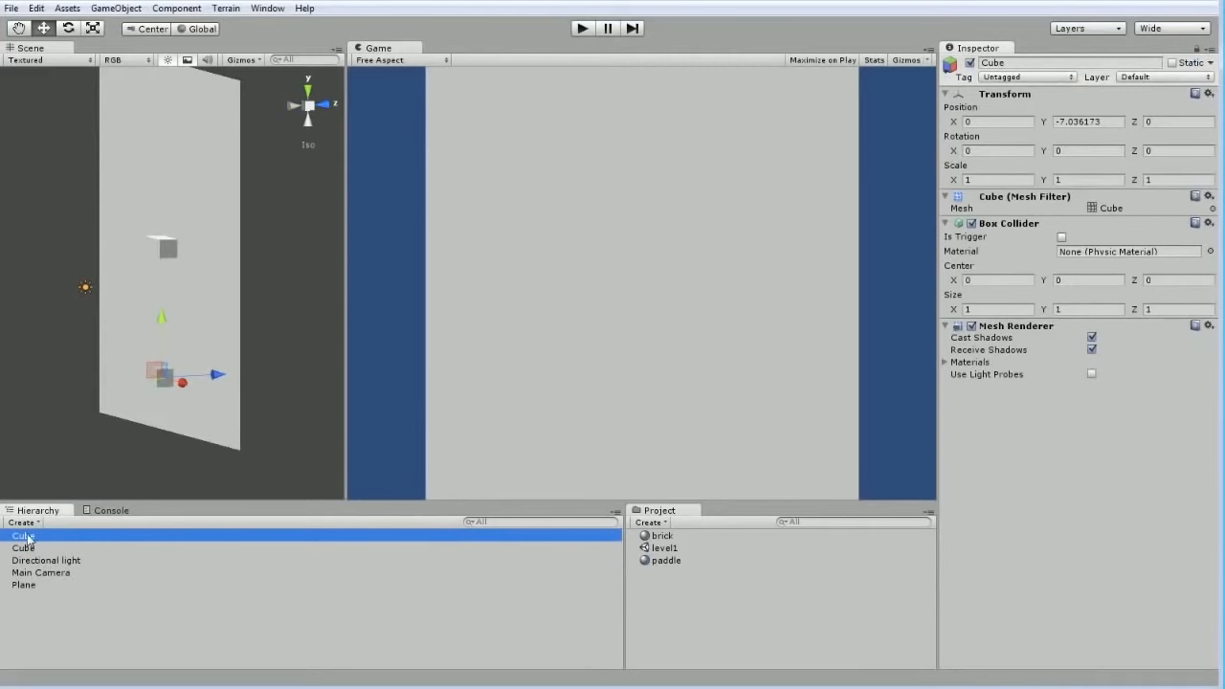
key("Down")
key("Up")
key("Down")
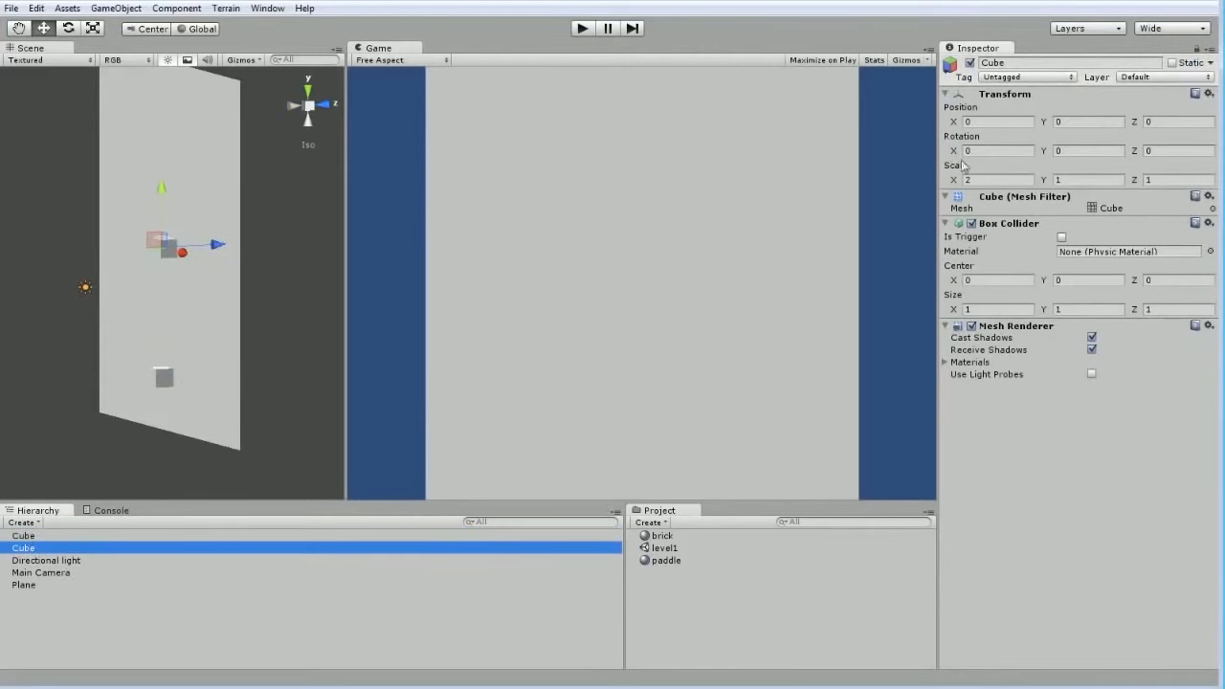
left_click(1021, 63)
left_click_drag(1021, 64, 911, 66)
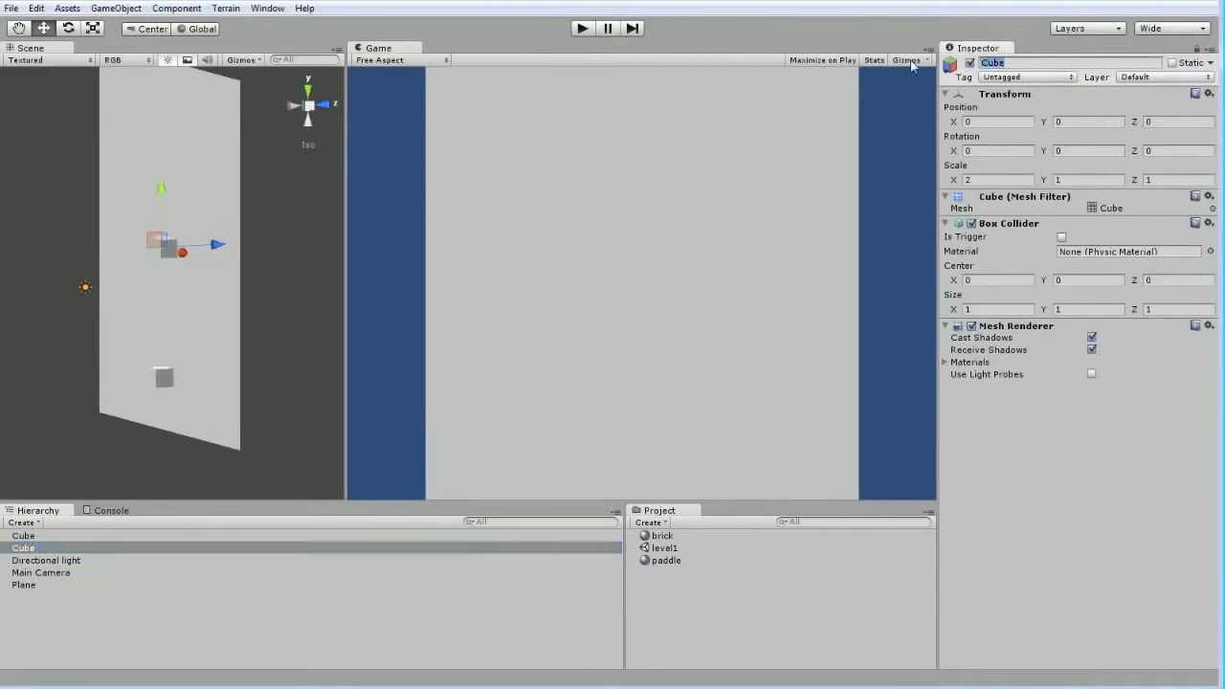
type("brick")
key("Return")
- Rename the remaining lower cube as paddle
left_click(27, 560)
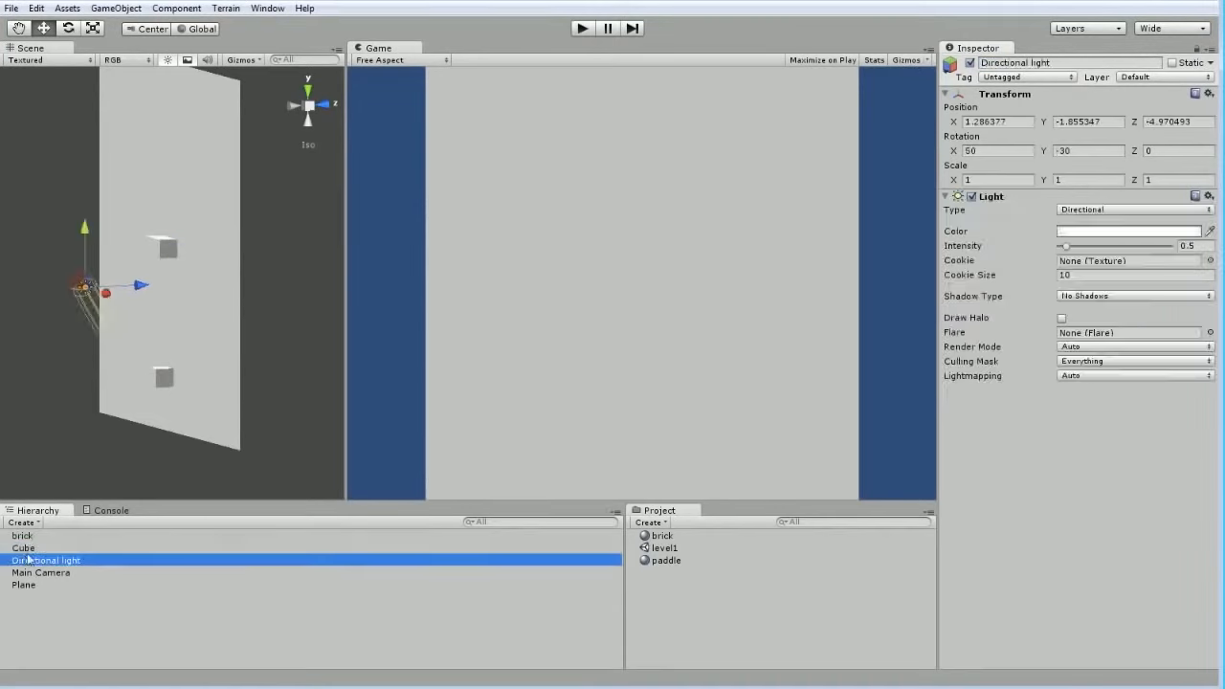
left_click(23, 548)
left_click_drag(1009, 63, 859, 54)
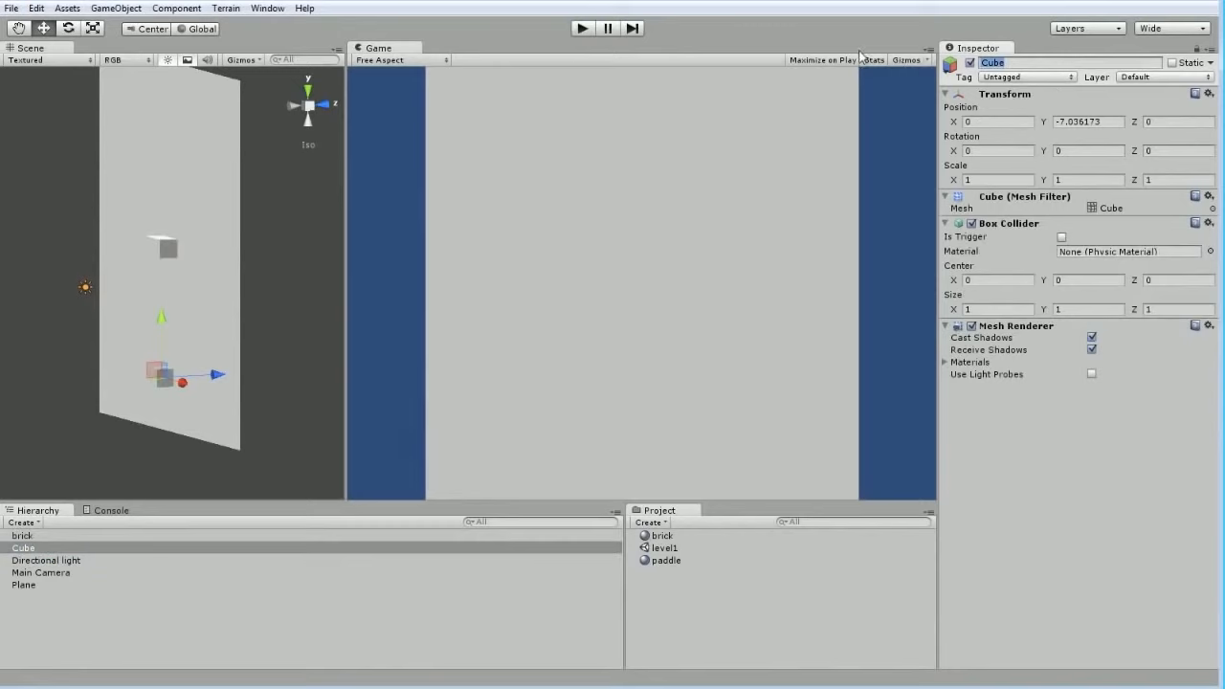
type("paddle")
key("Return")
left_click(377, 615)
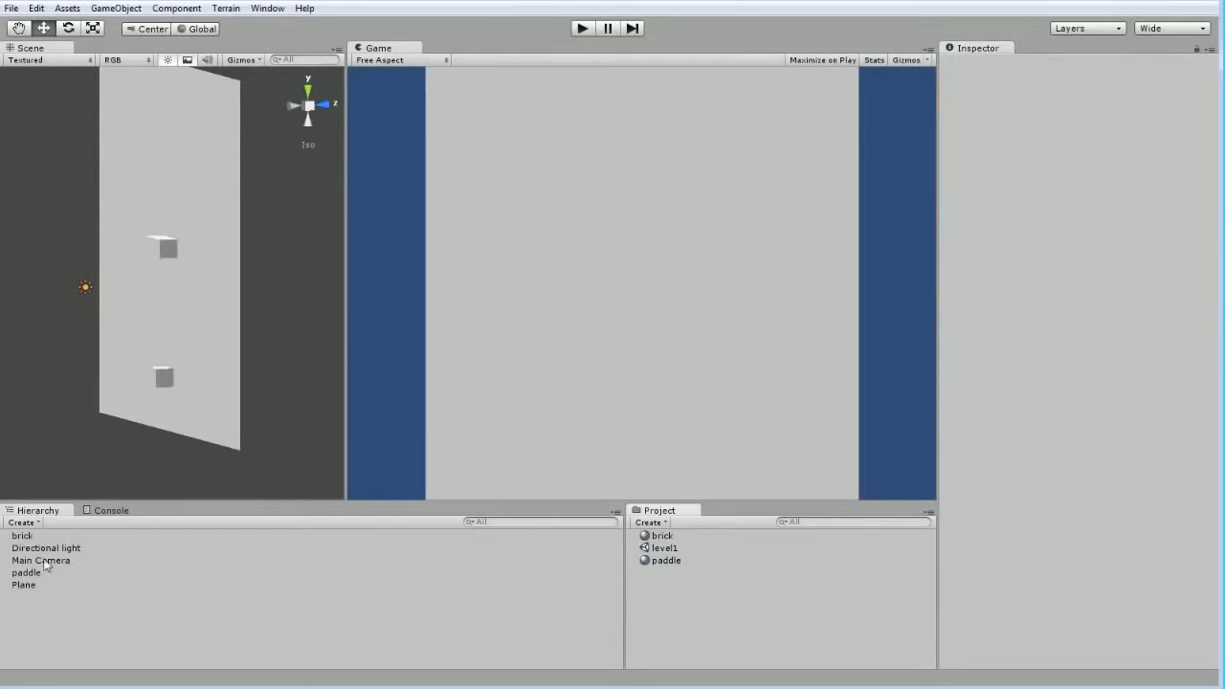
- Rename the brown brick material in the project assets as matBrick
left_click(660, 537)
left_click(664, 561)
key("Up")
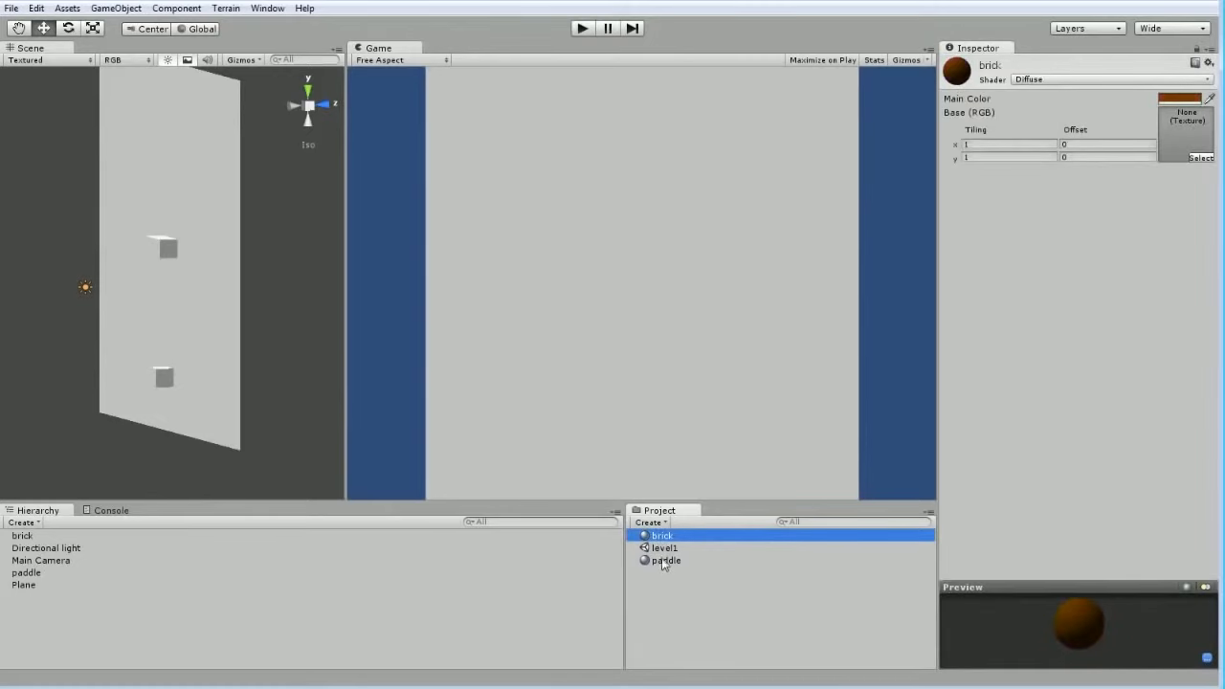
left_click(687, 560)
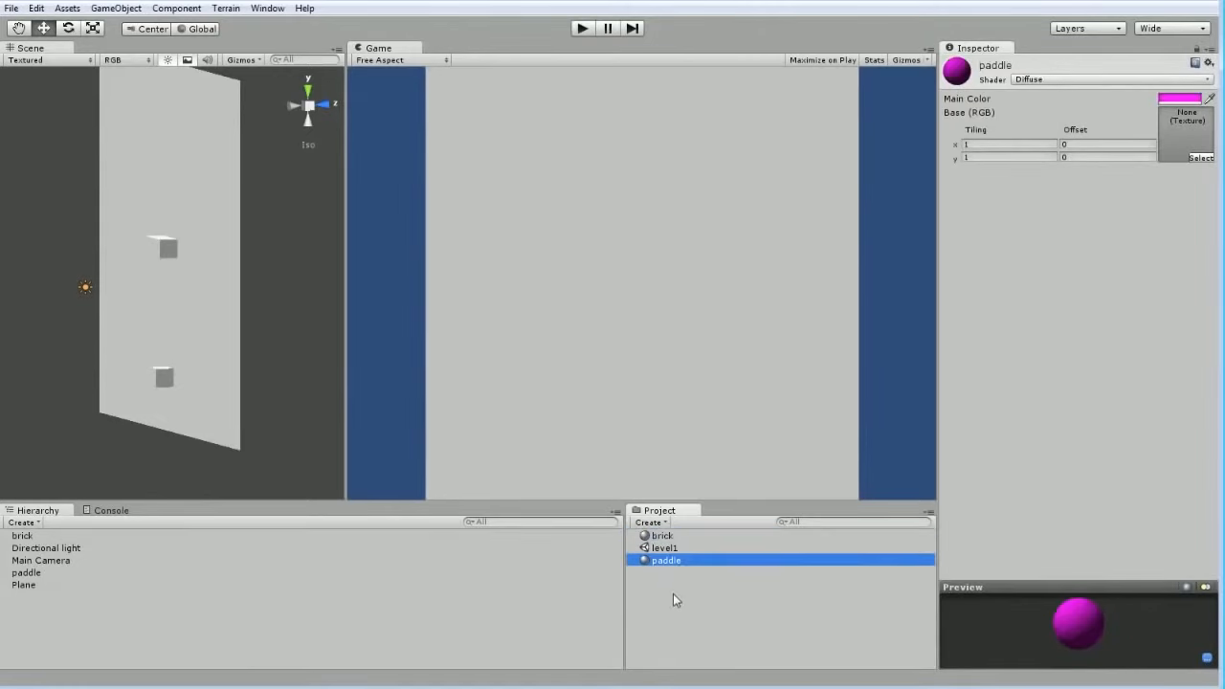
left_click(673, 593)
left_click(663, 538)
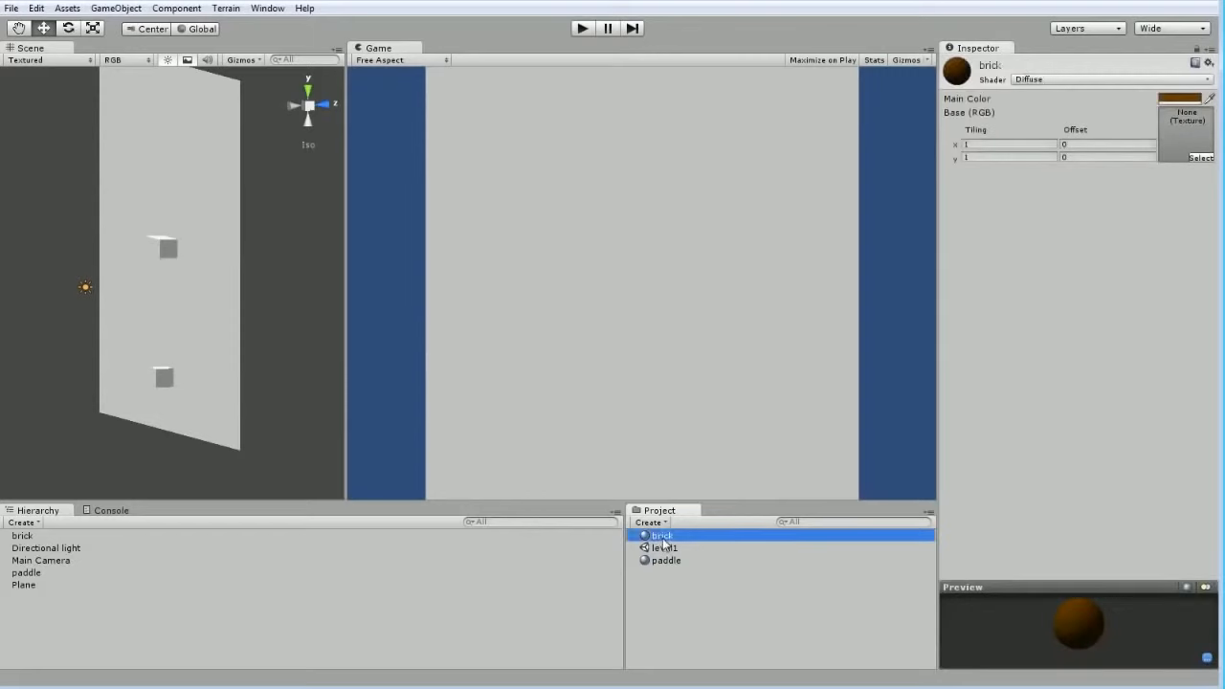
left_click(660, 540)
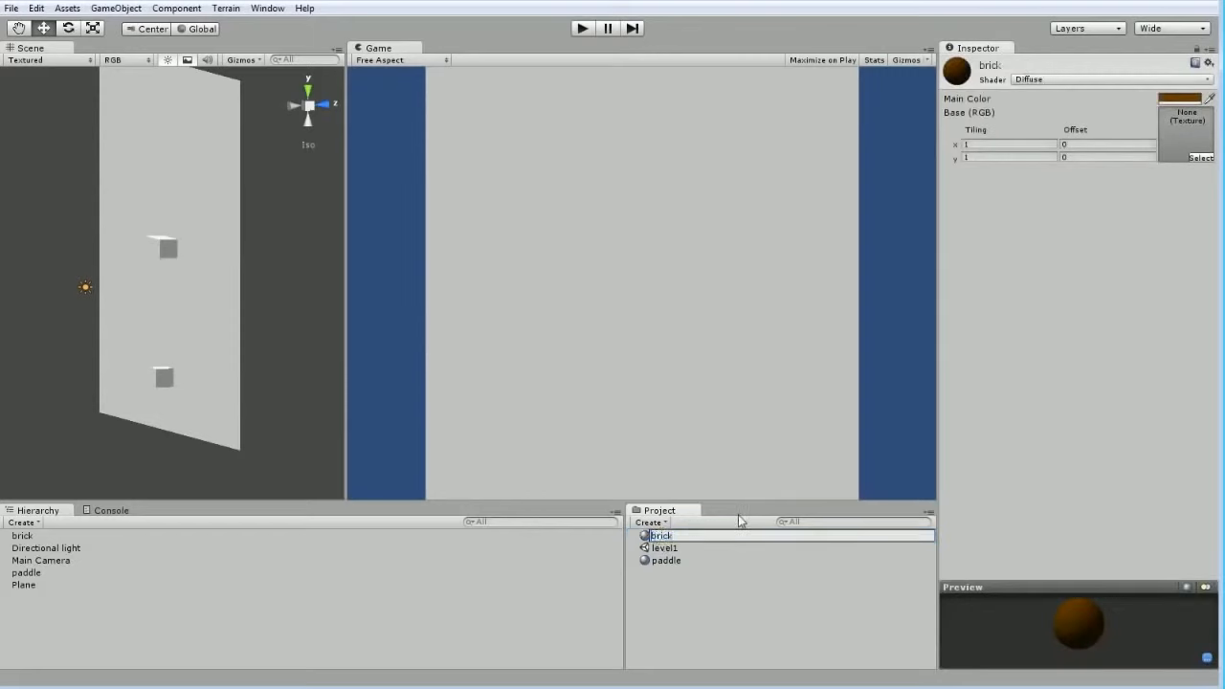
type("matBrick")
key("Return")
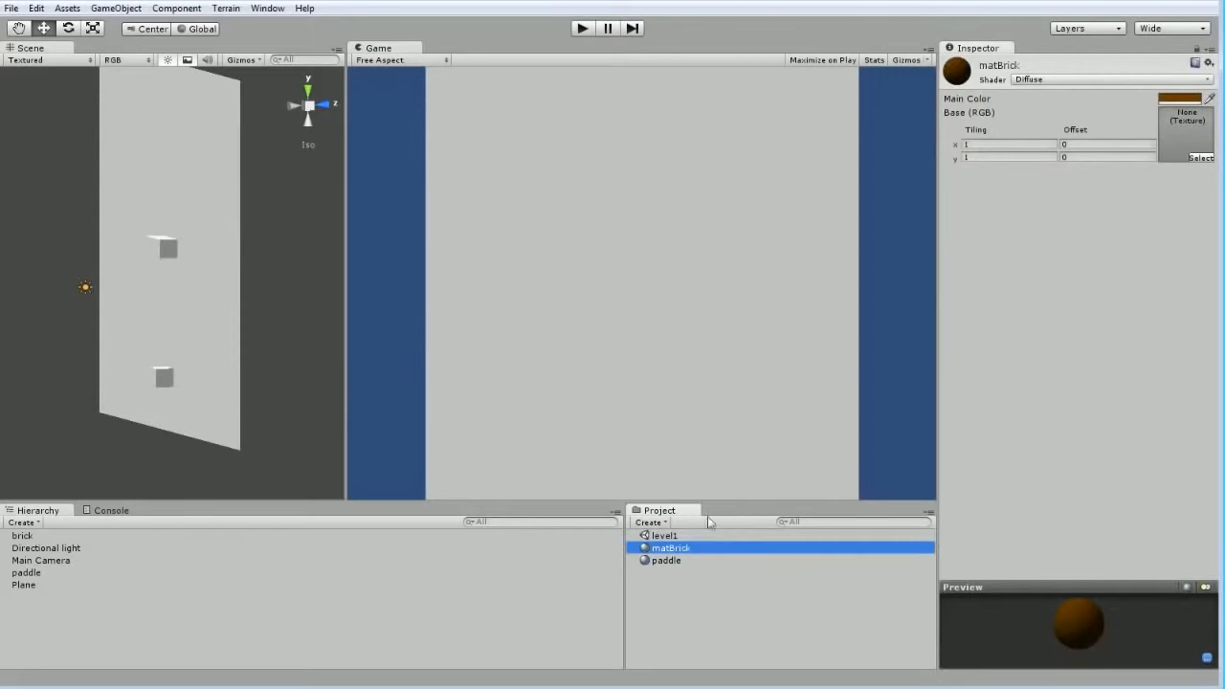
- Rename the magenta paddle material in the project assets as matPaddle
left_click(666, 560)
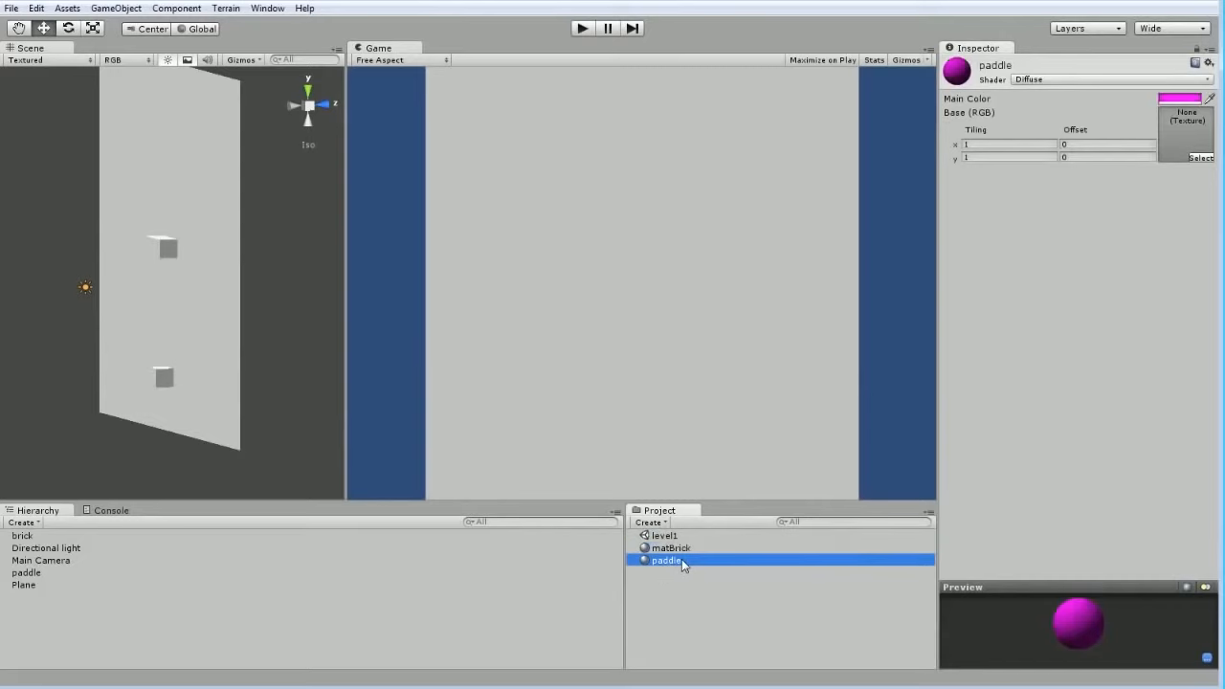
left_click(681, 560)
key("Home")
type("Mat")
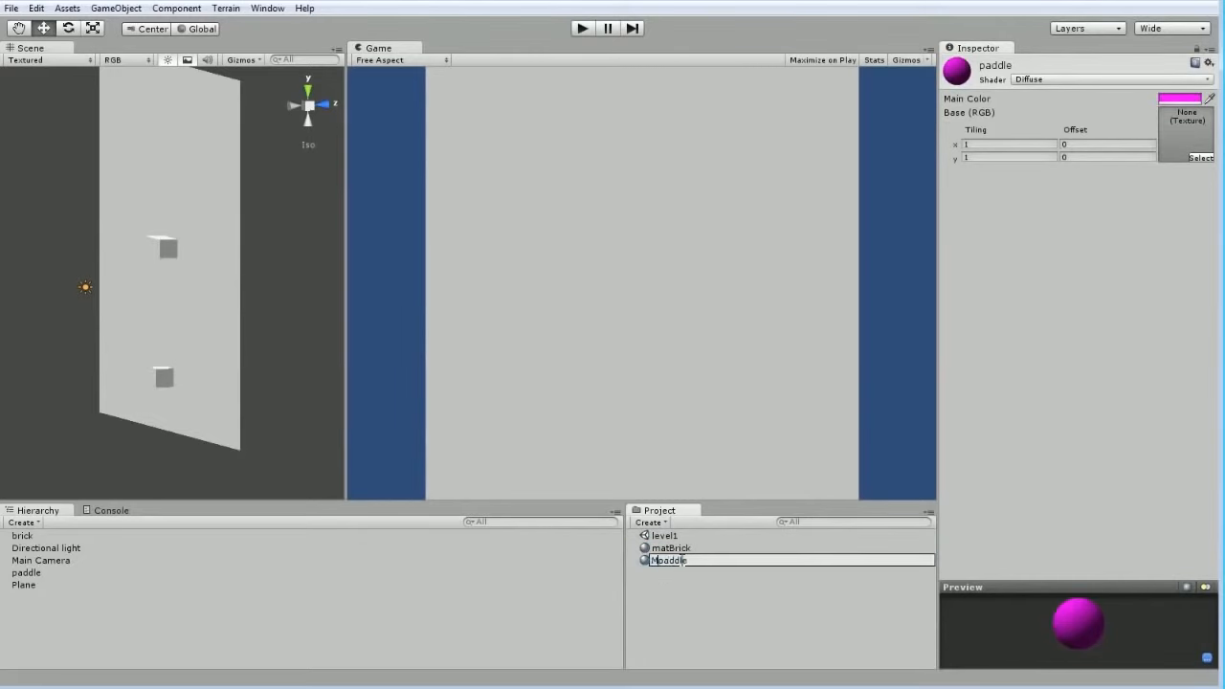
key("BackSpace")
key("BackSpace")
key("BackSpace")
type("mat")
key("Delete")
type("P")
key("Return")
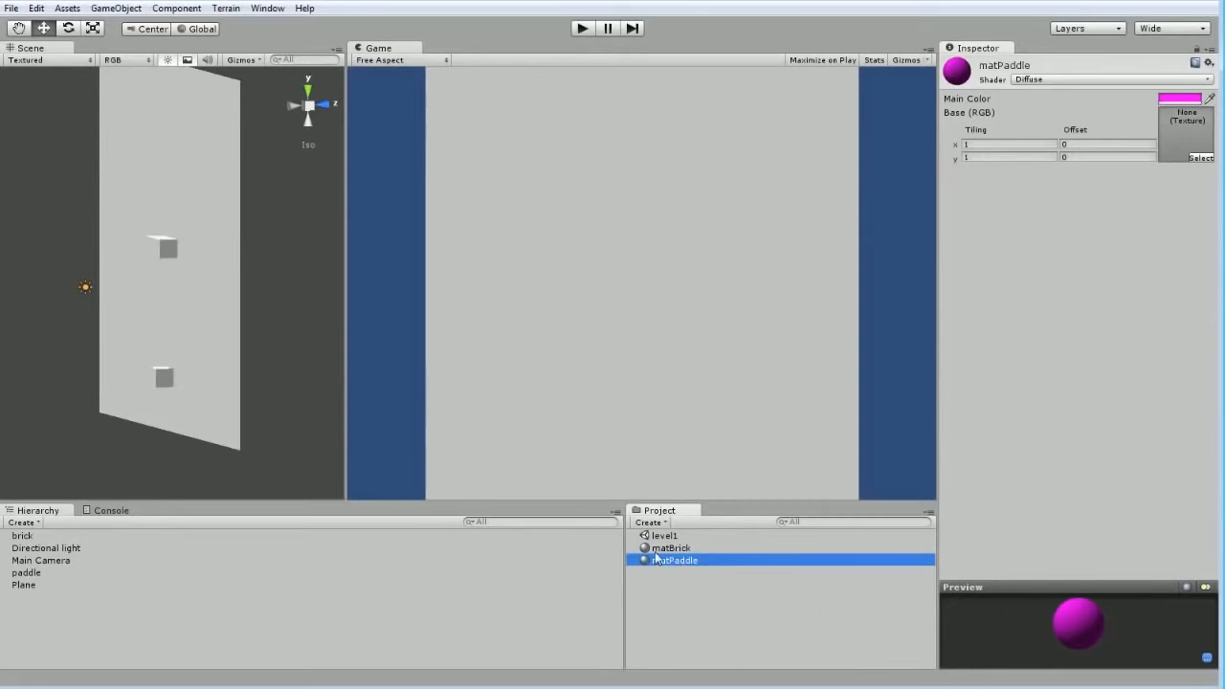
- Create a folder named Materials in the project assets
left_click(650, 523)
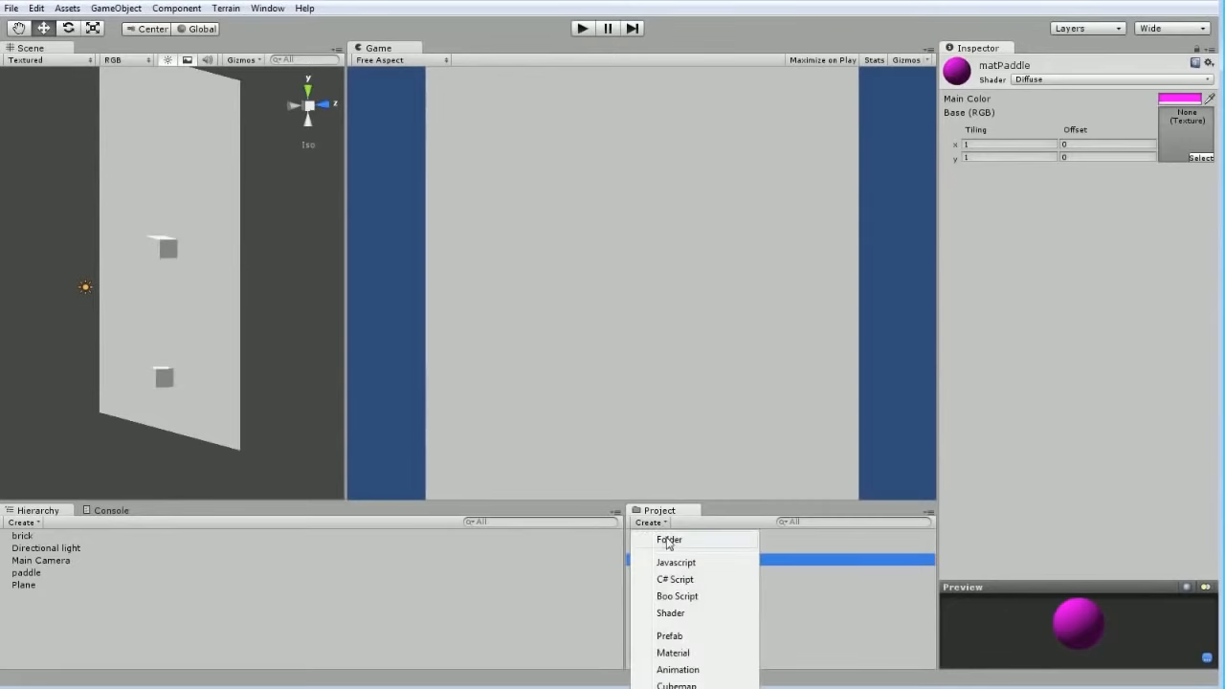
left_click(669, 539)
type("Materials")
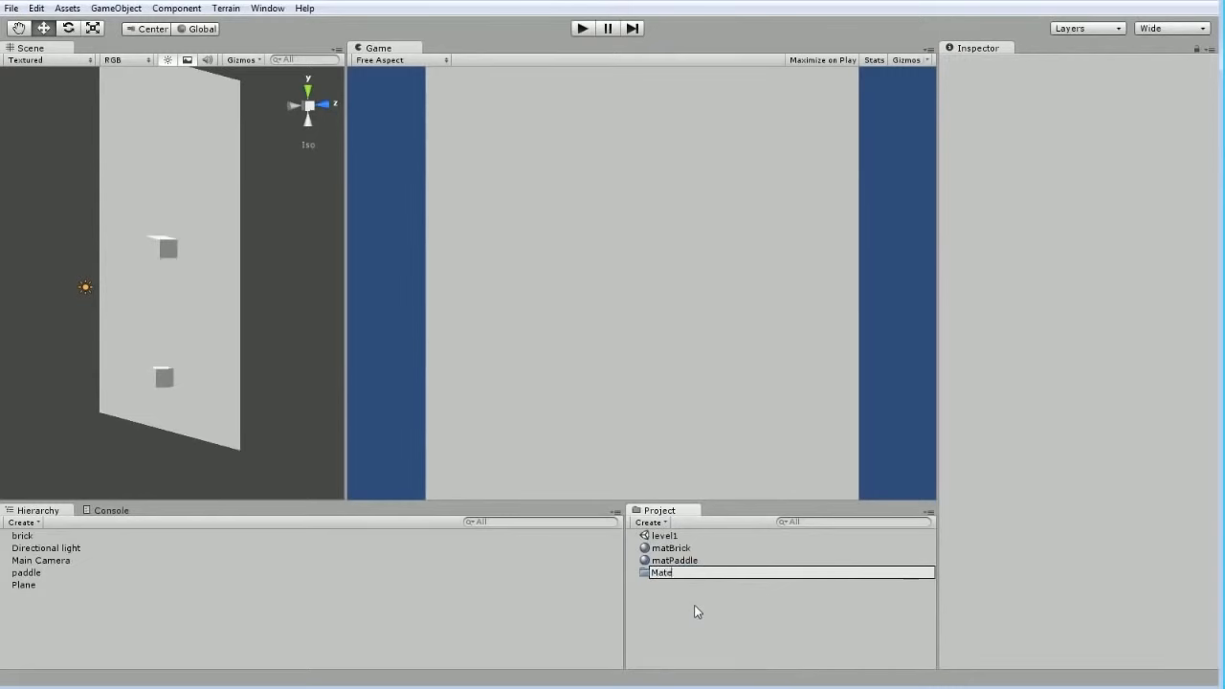
key("Return")
- Move the matBrick and matPaddle materials into the Materials folder and expand it
left_click(670, 547)
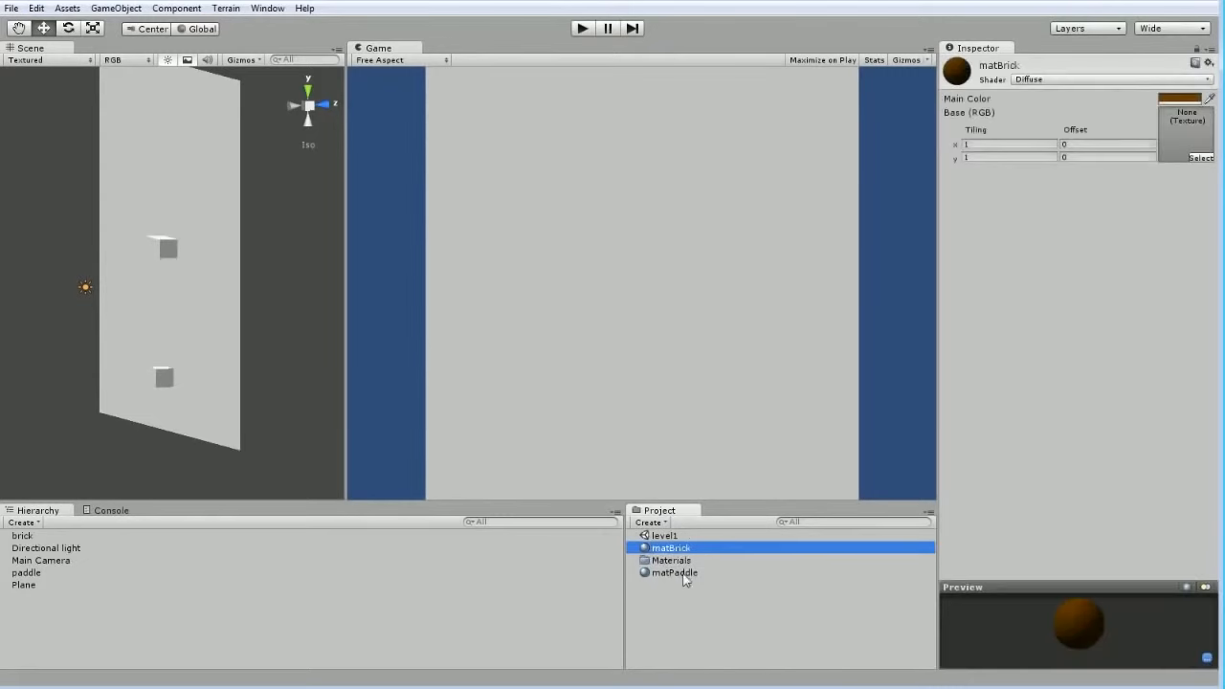
left_click(678, 572, "ctrl")
left_click_drag(677, 573, 675, 566)
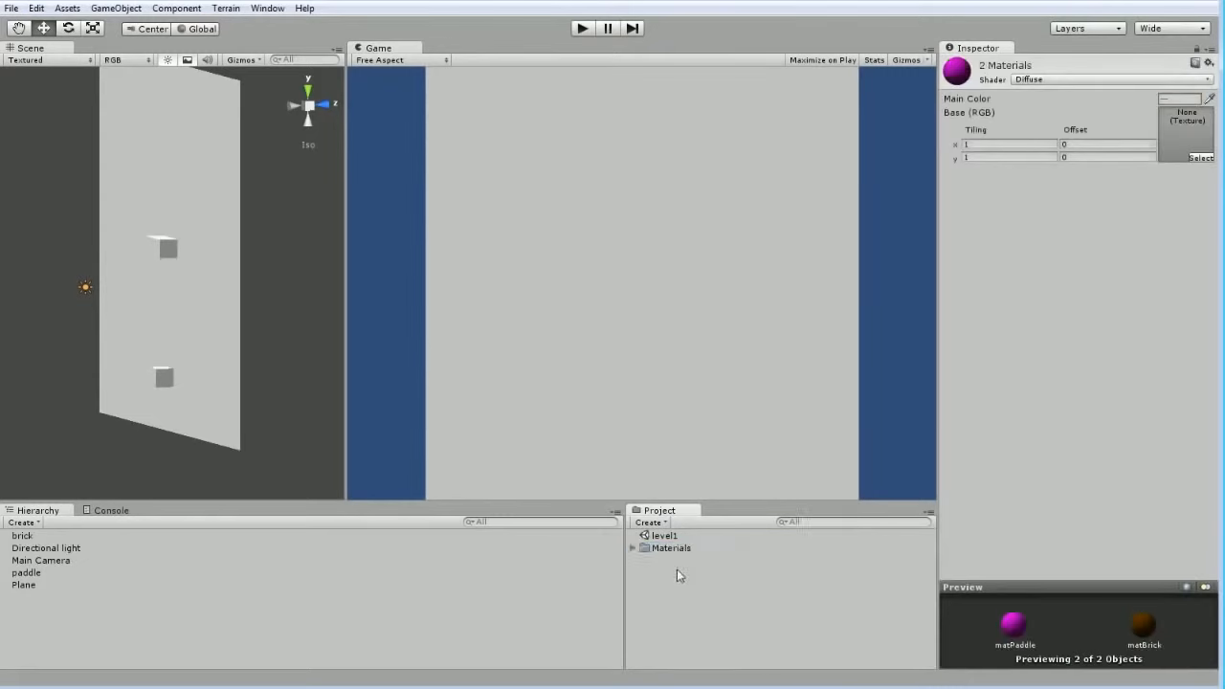
left_click(633, 547)
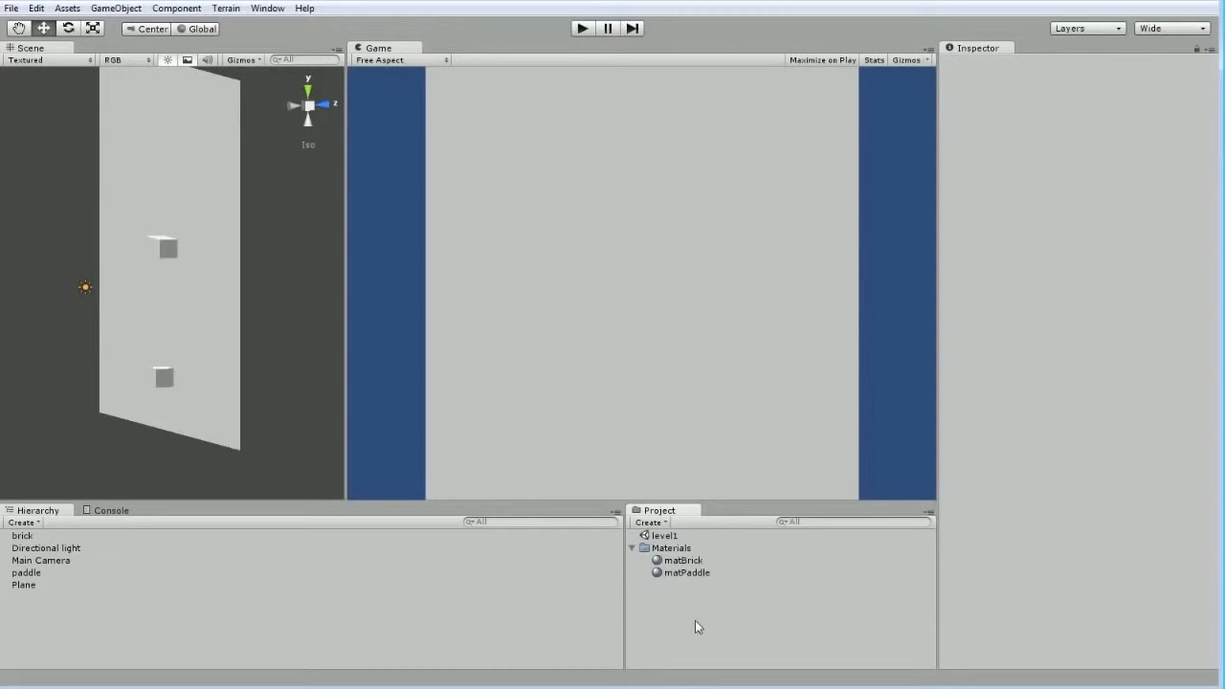
- Apply matBrick to the brick cube and matPaddle to the paddle cube
left_click(24, 537)
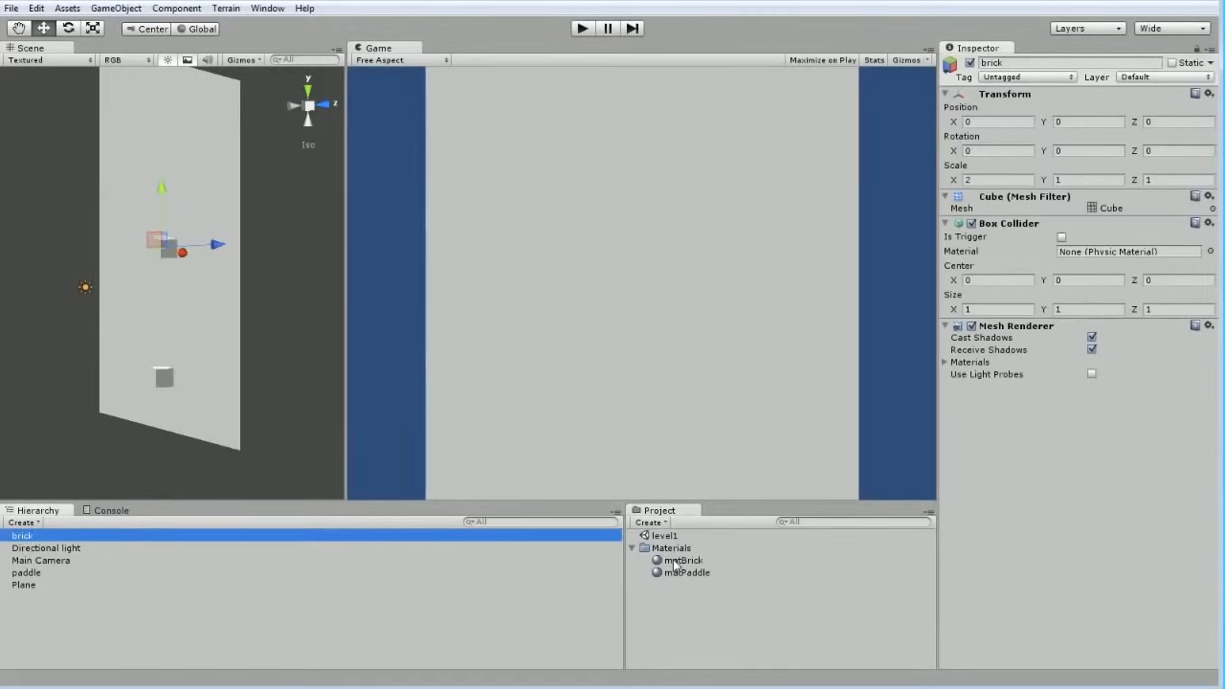
left_click_drag(668, 564, 1025, 460)
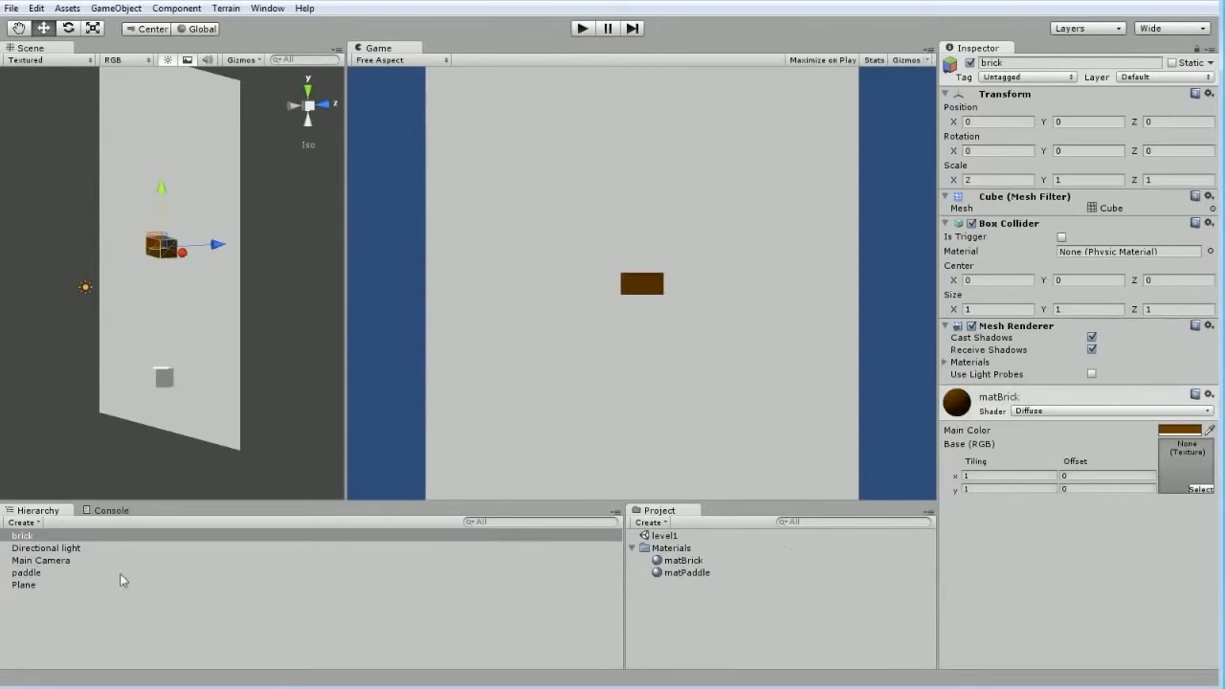
left_click_drag(685, 574, 160, 380)
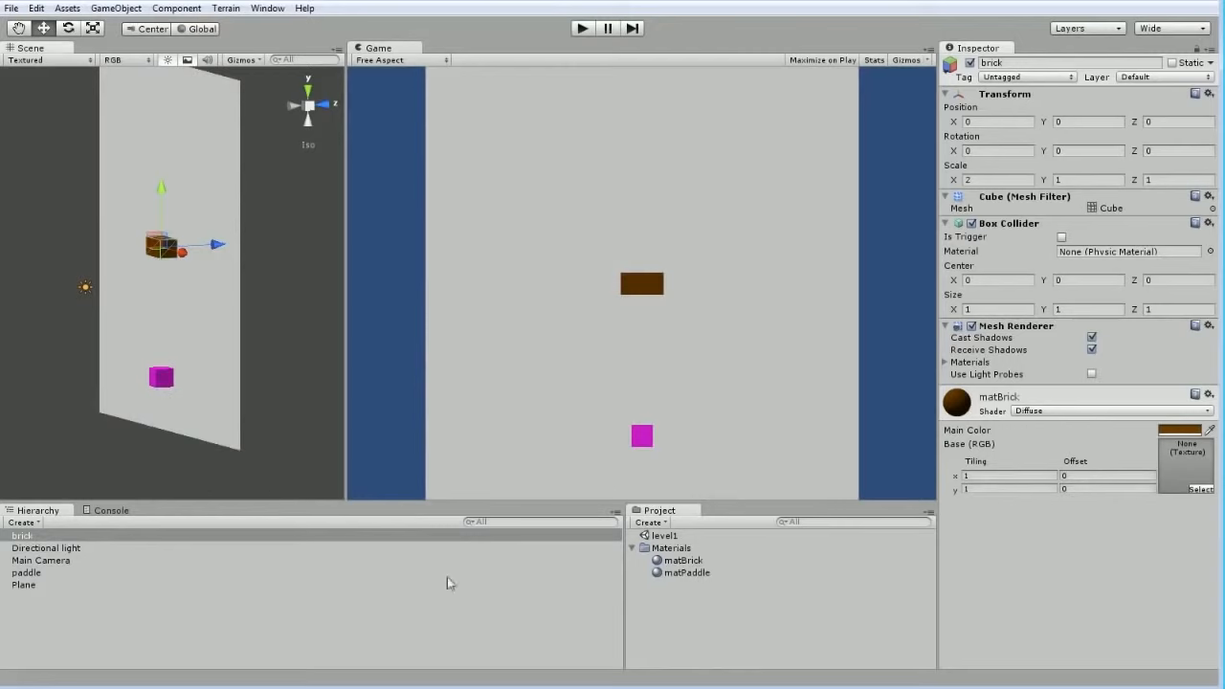
- Set the paddle's scale to X 4 and Y 0.5, and lower it near the plane's bottom edge, at about Y -9.4
left_click(644, 437)
left_click(161, 377)
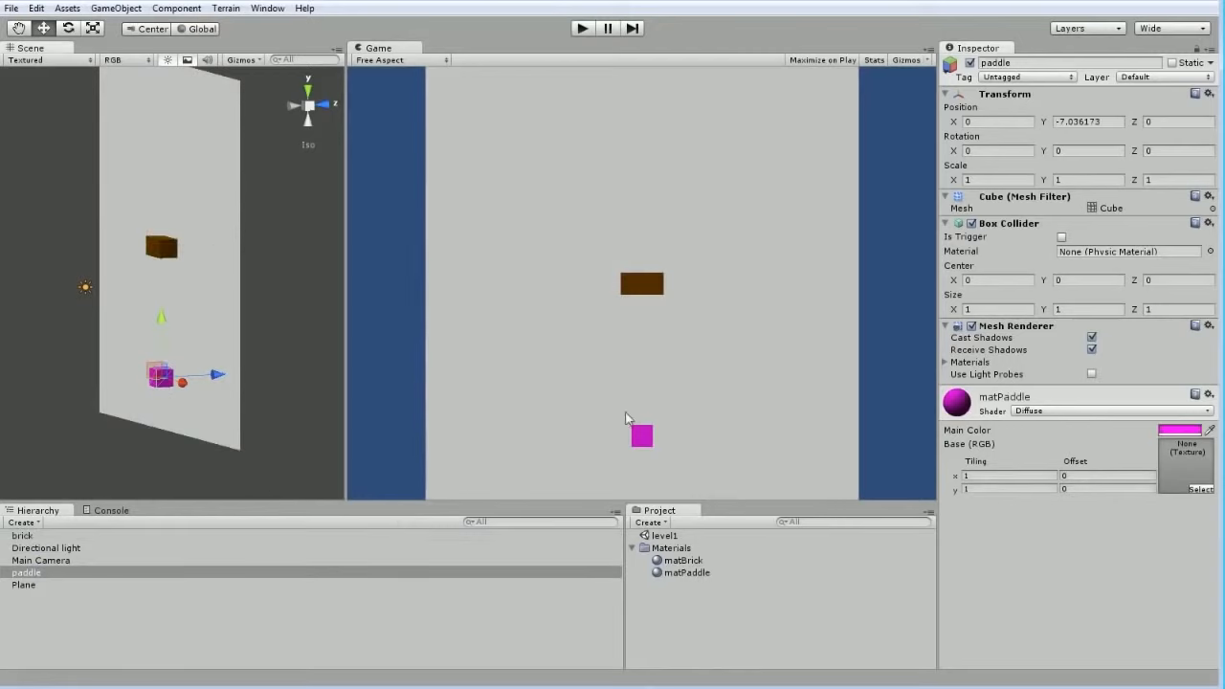
left_click(1001, 179)
double_click(1003, 180)
type("4")
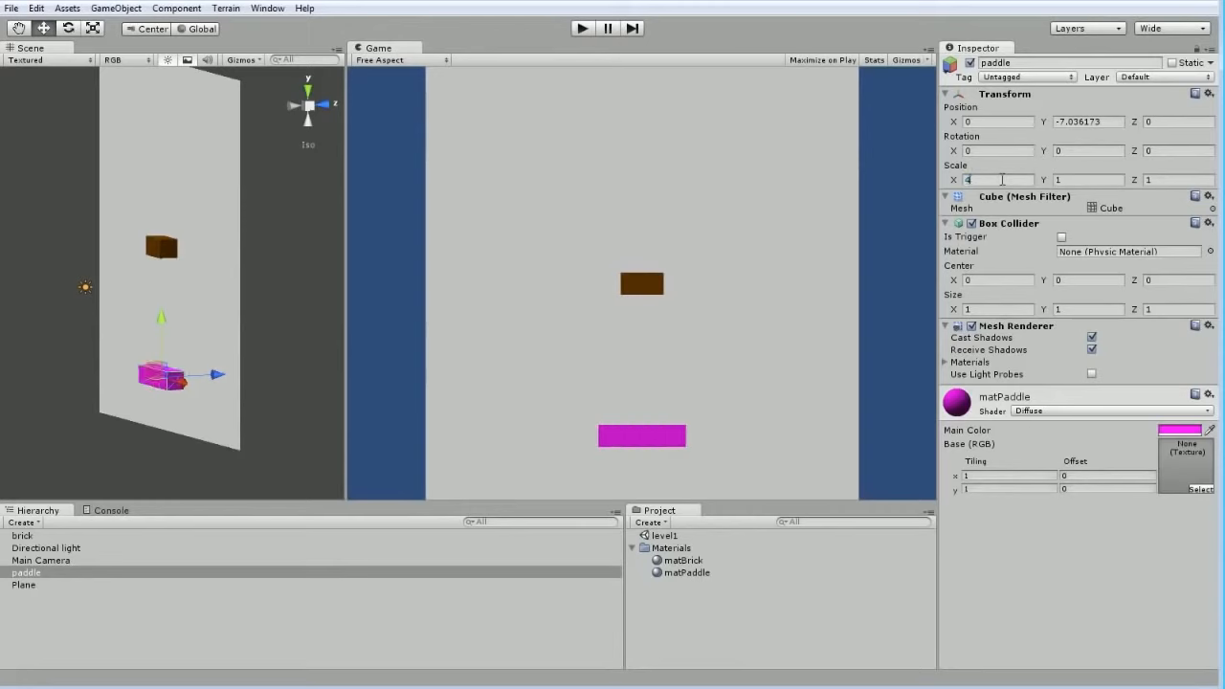
key("Tab")
type(".5")
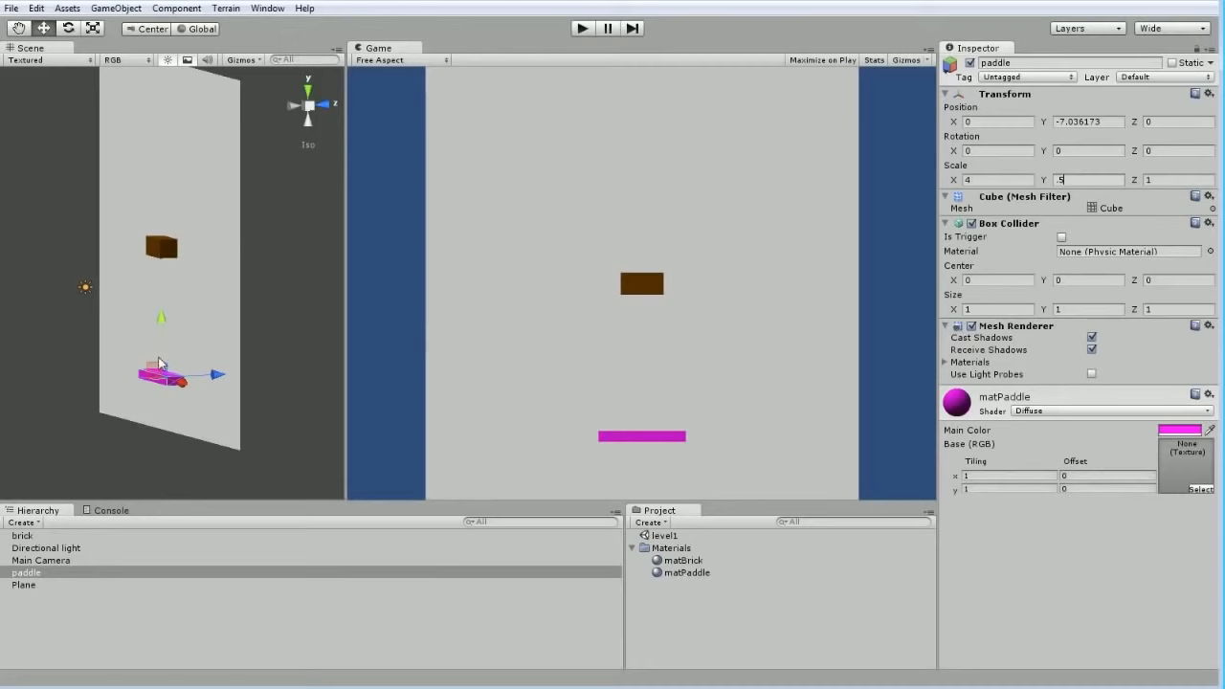
left_click_drag(162, 318, 167, 367)
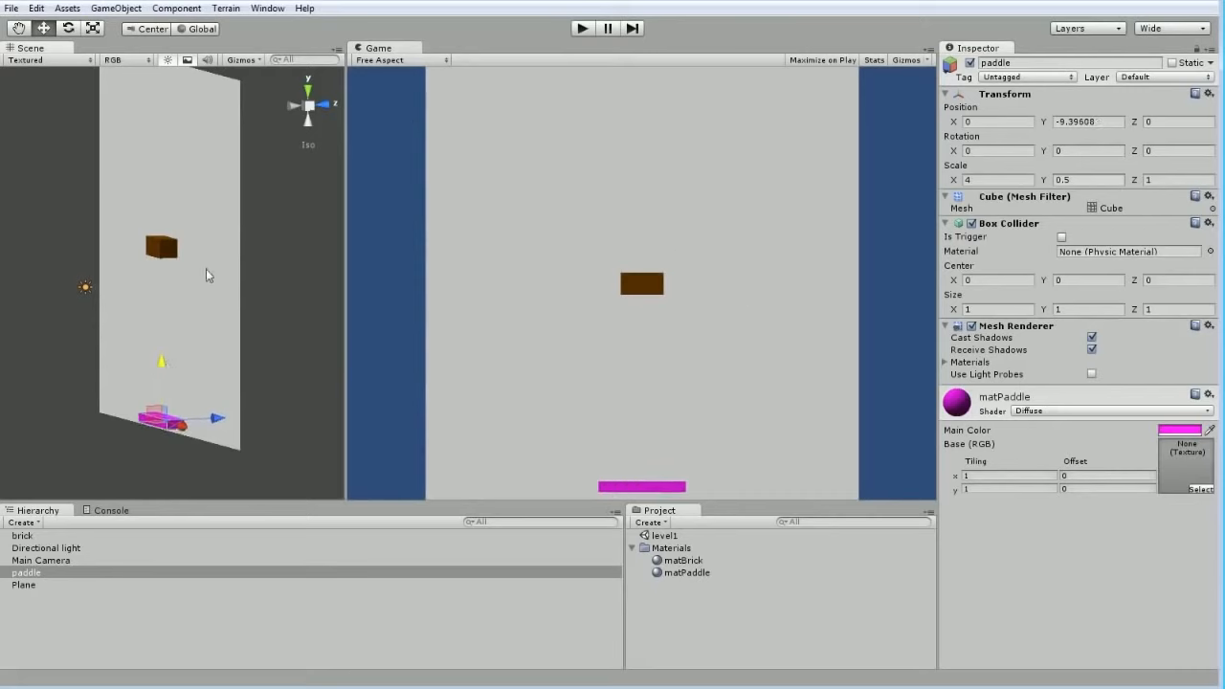
- Duplicate the brick at the plane's center and set the copy's X position to -2
left_click(295, 107)
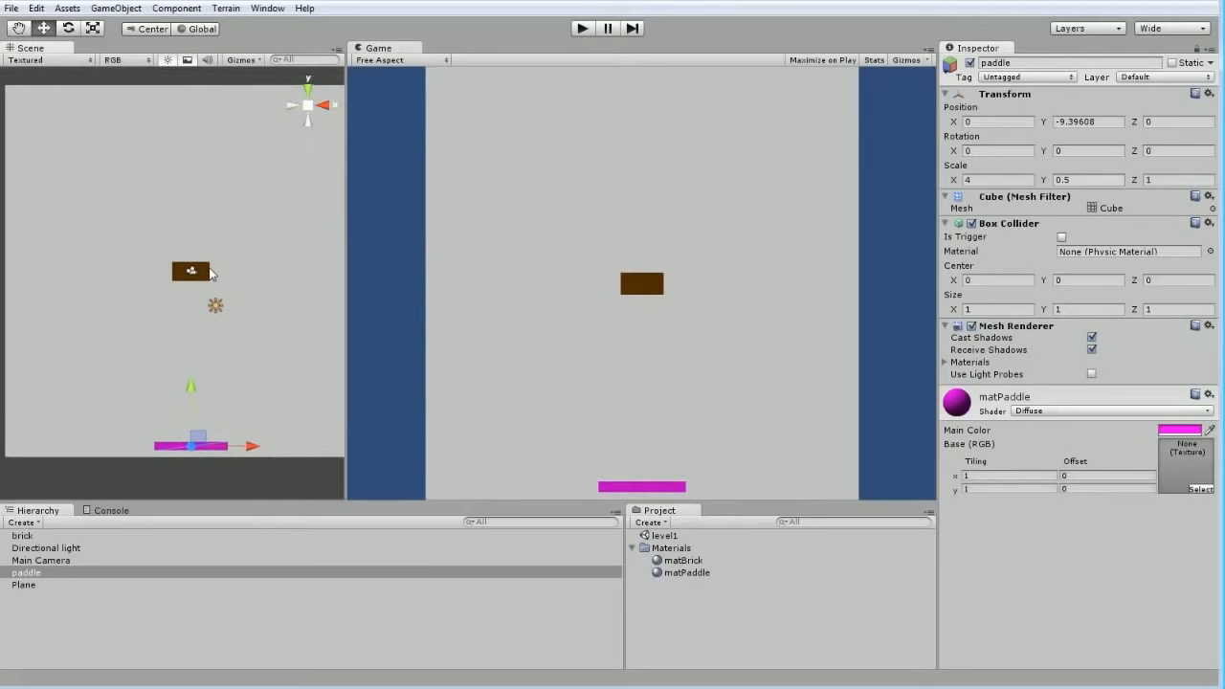
left_click(204, 273)
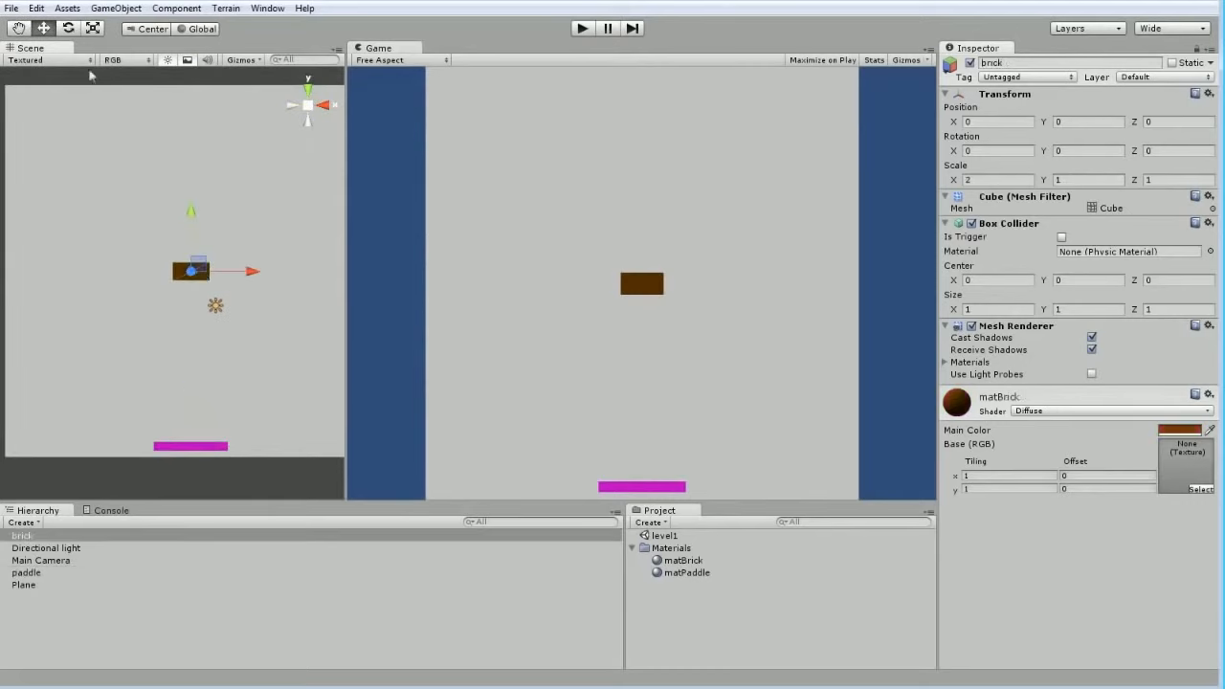
left_click(36, 8)
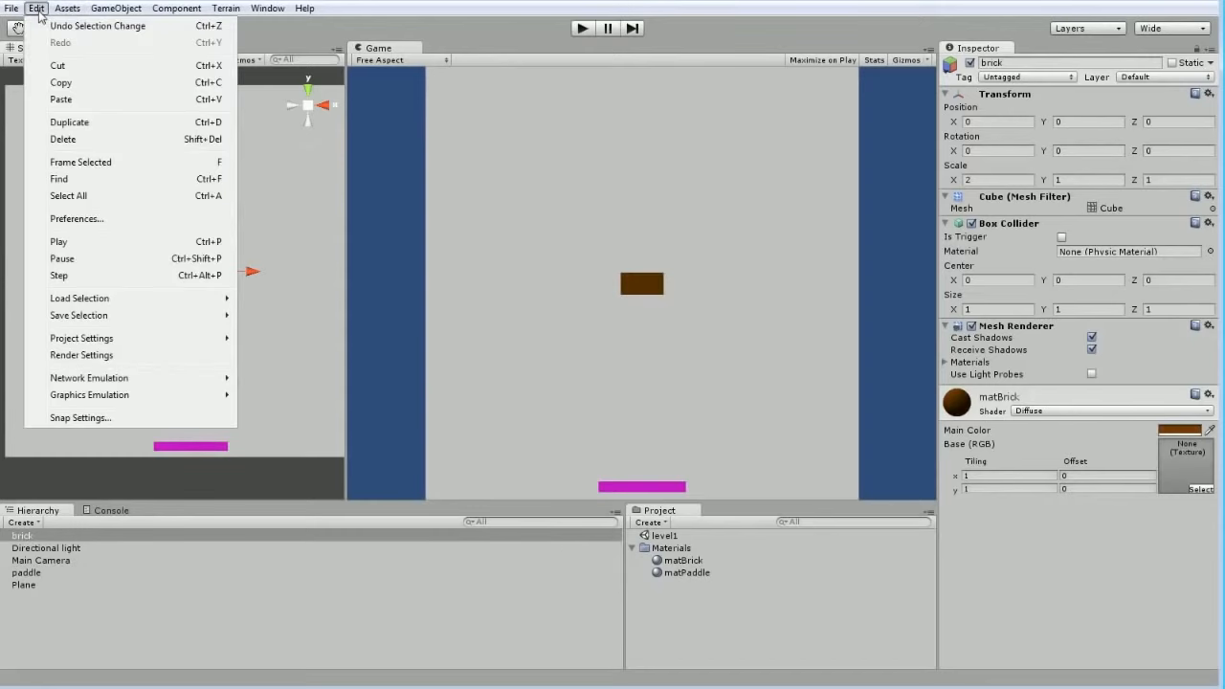
left_click(95, 122)
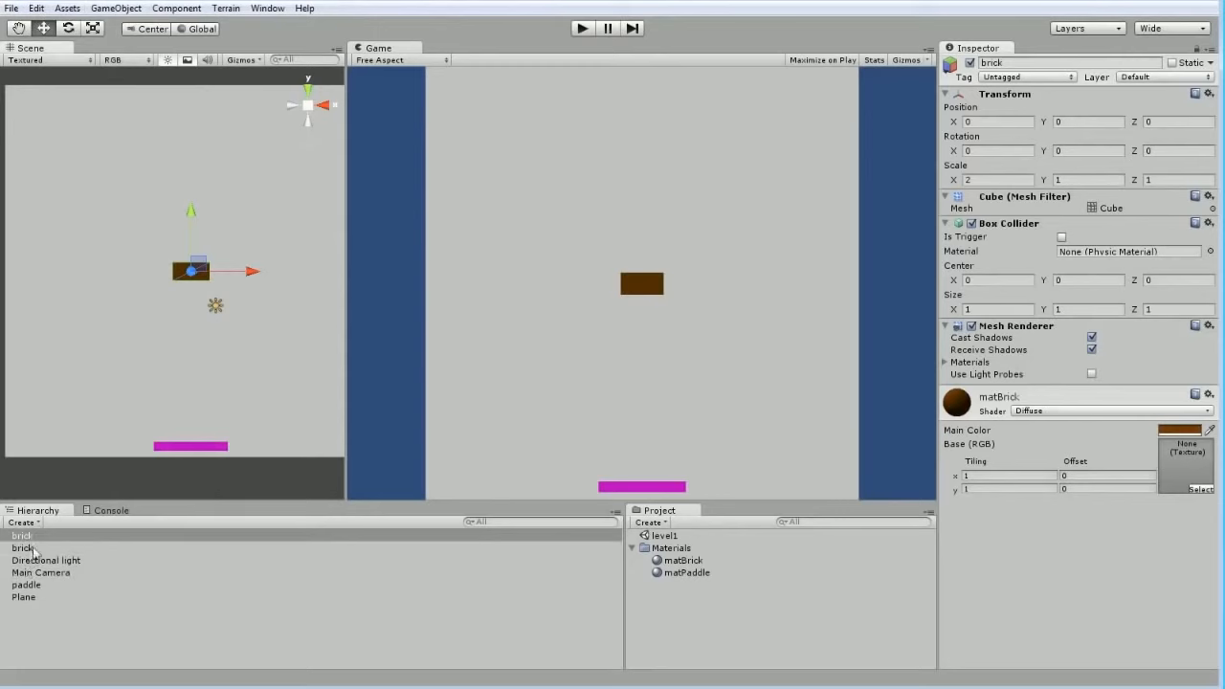
left_click(983, 123)
type("-2")
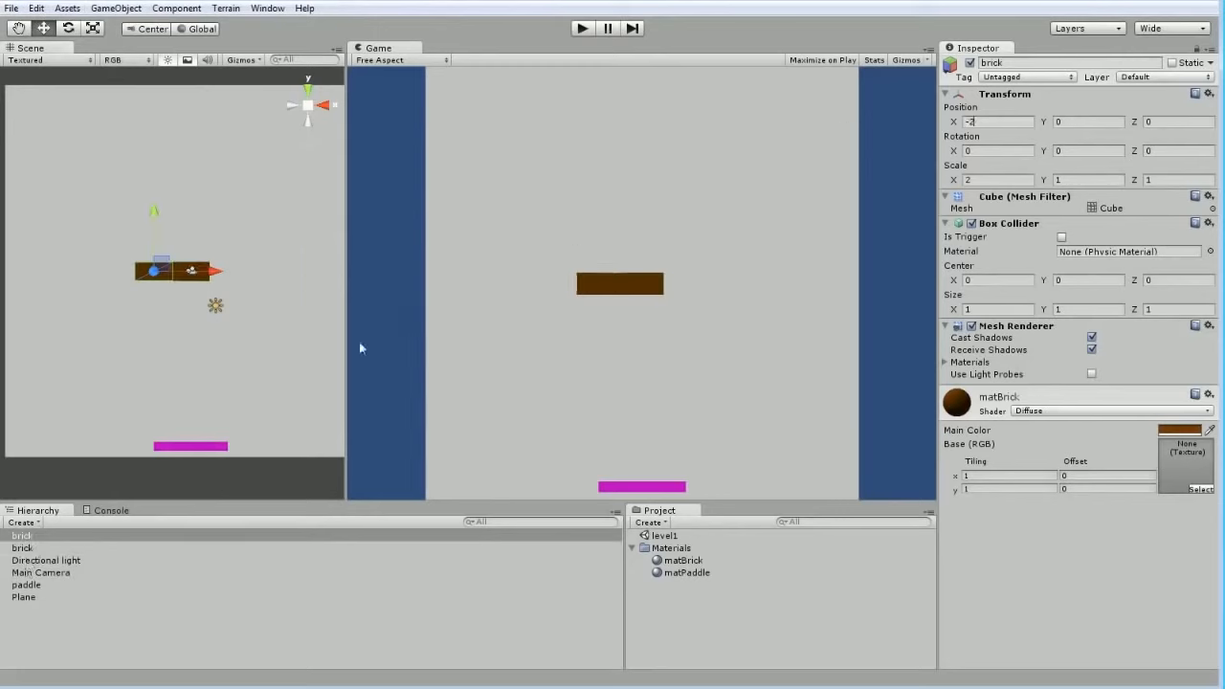
- Duplicate the center brick and set the copy's X position to 2
left_click(201, 269)
left_click(196, 276)
key("ctrl+d")
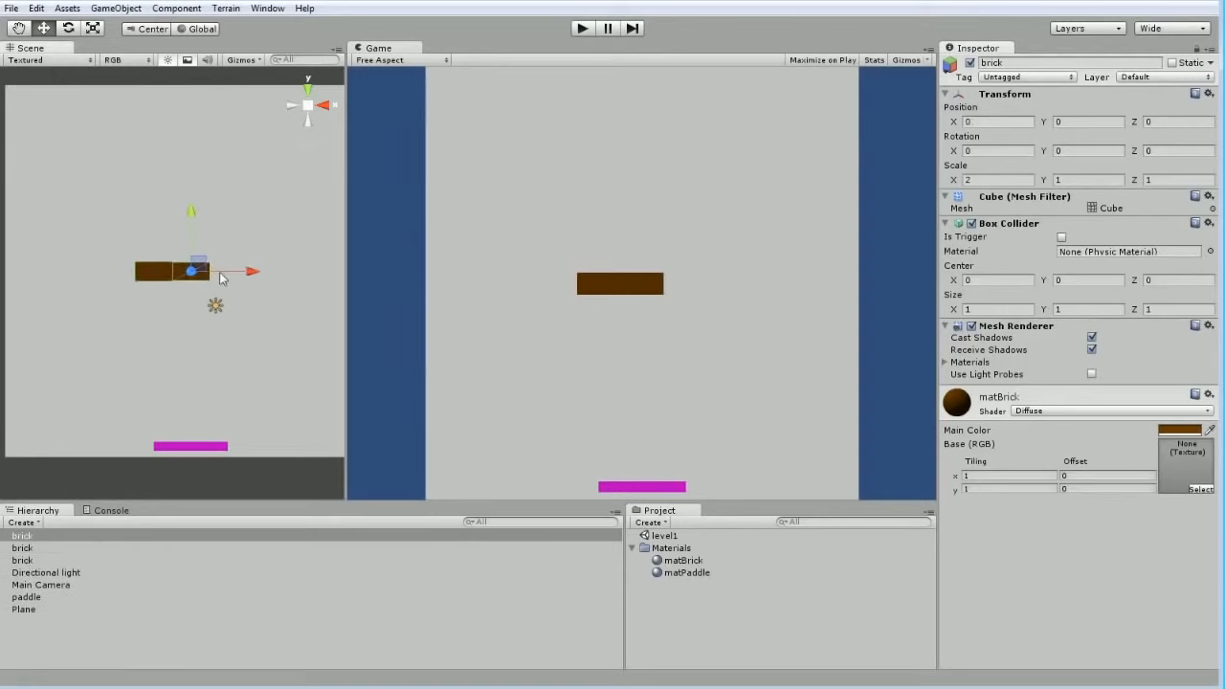
left_click(1001, 123)
type("2")
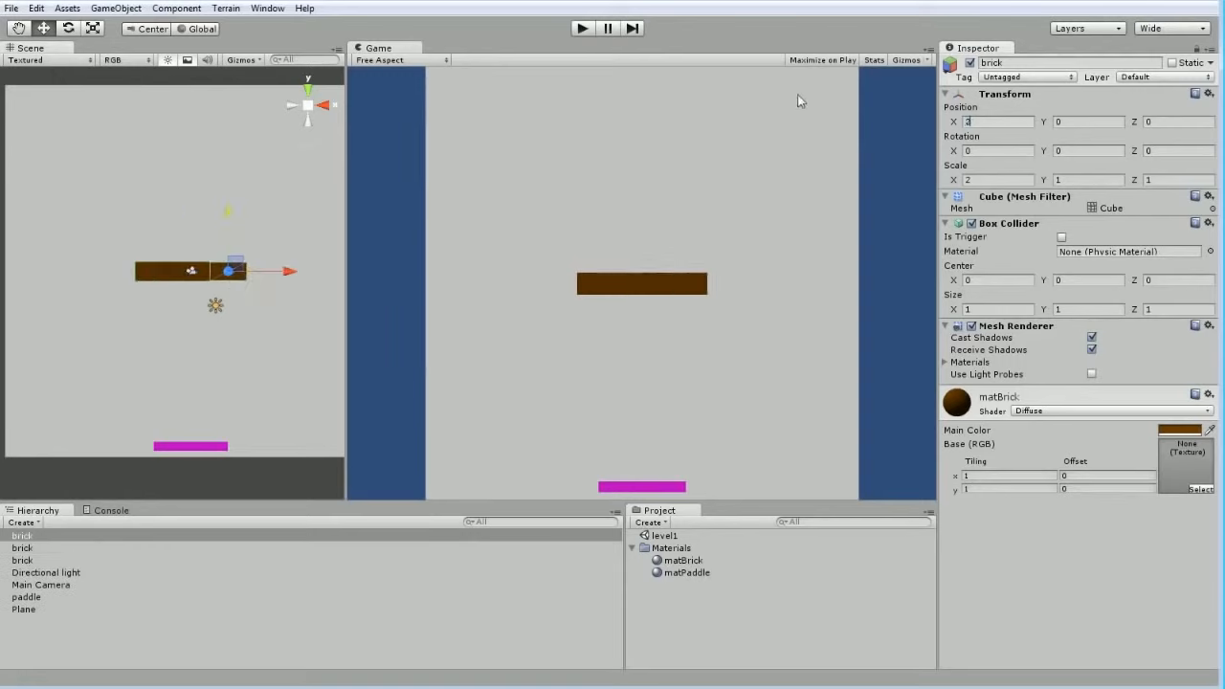
- Duplicate the row of three bricks together and set the copies' Y position to 1
left_click(467, 609)
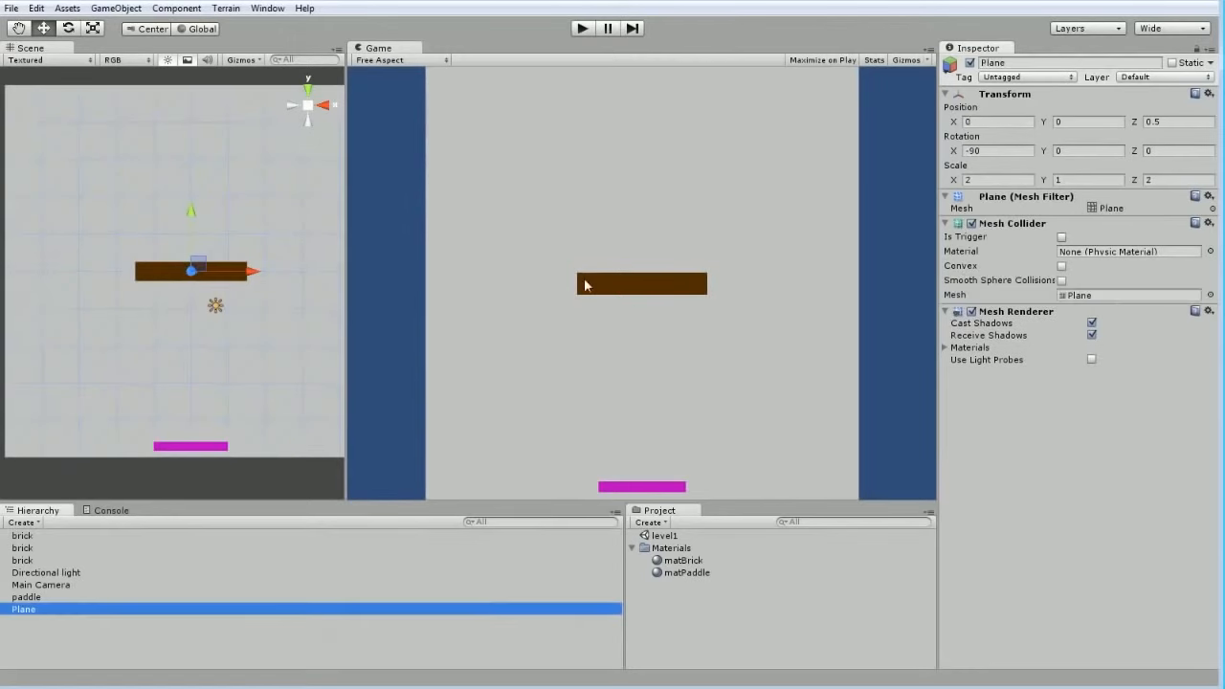
left_click(158, 271)
left_click(189, 271)
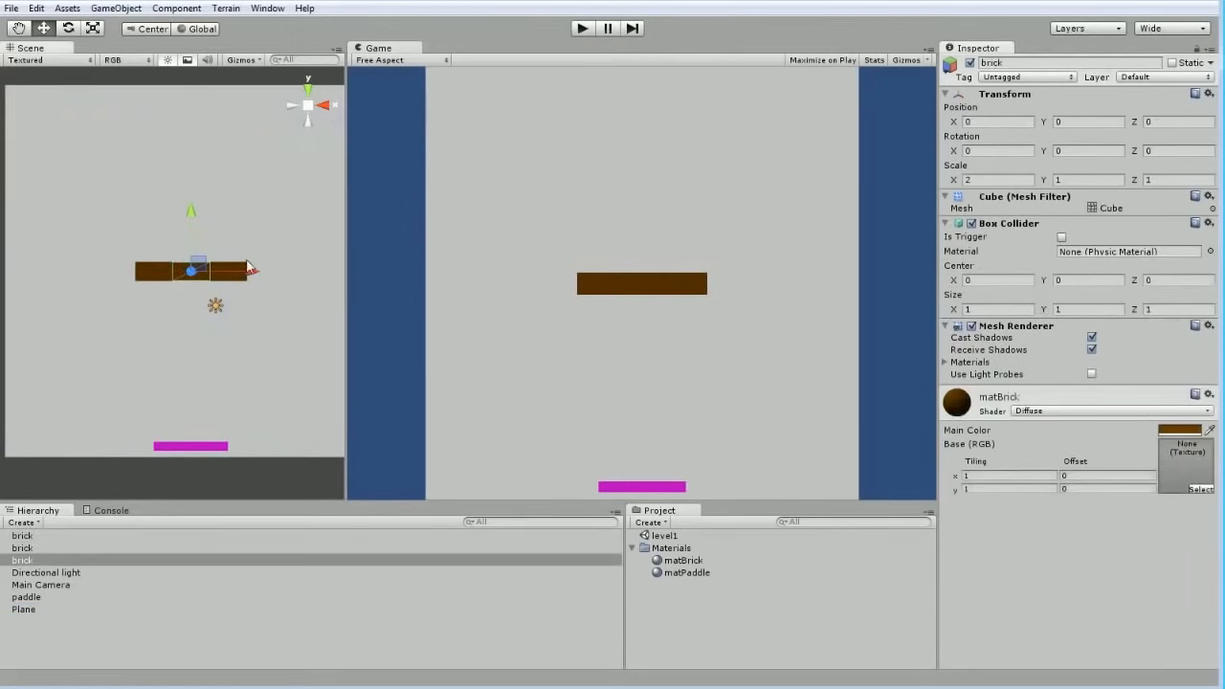
left_click(237, 272)
left_click(190, 280, "shift")
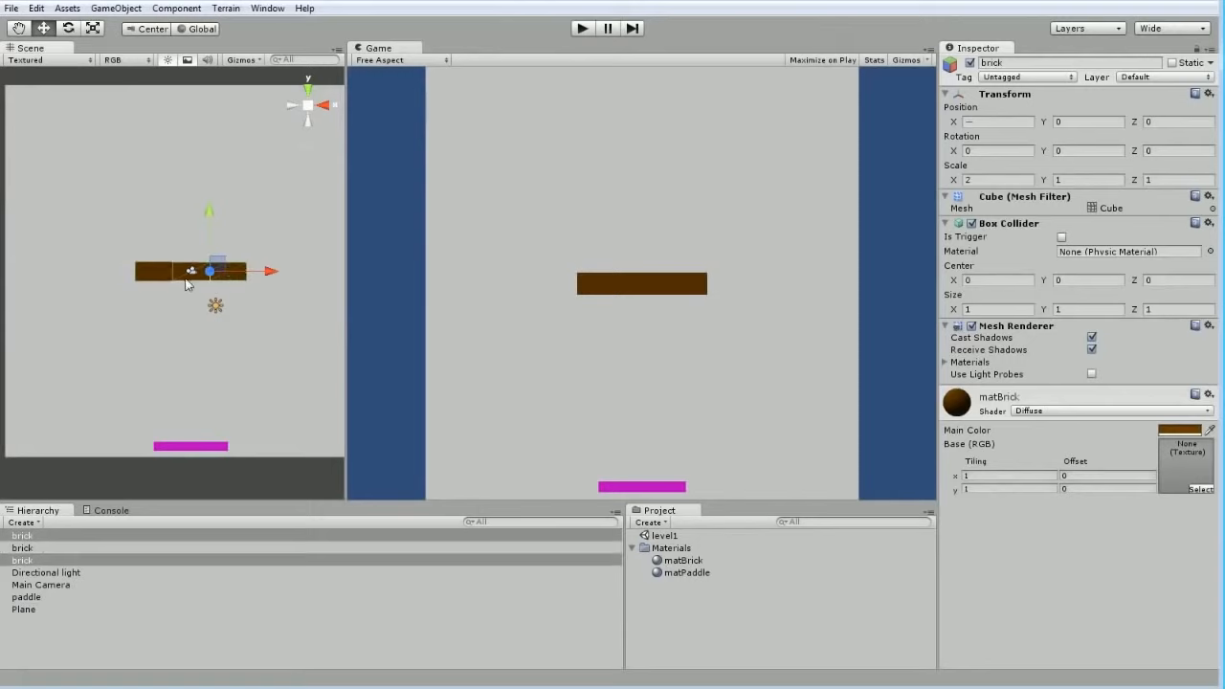
left_click(153, 280, "shift")
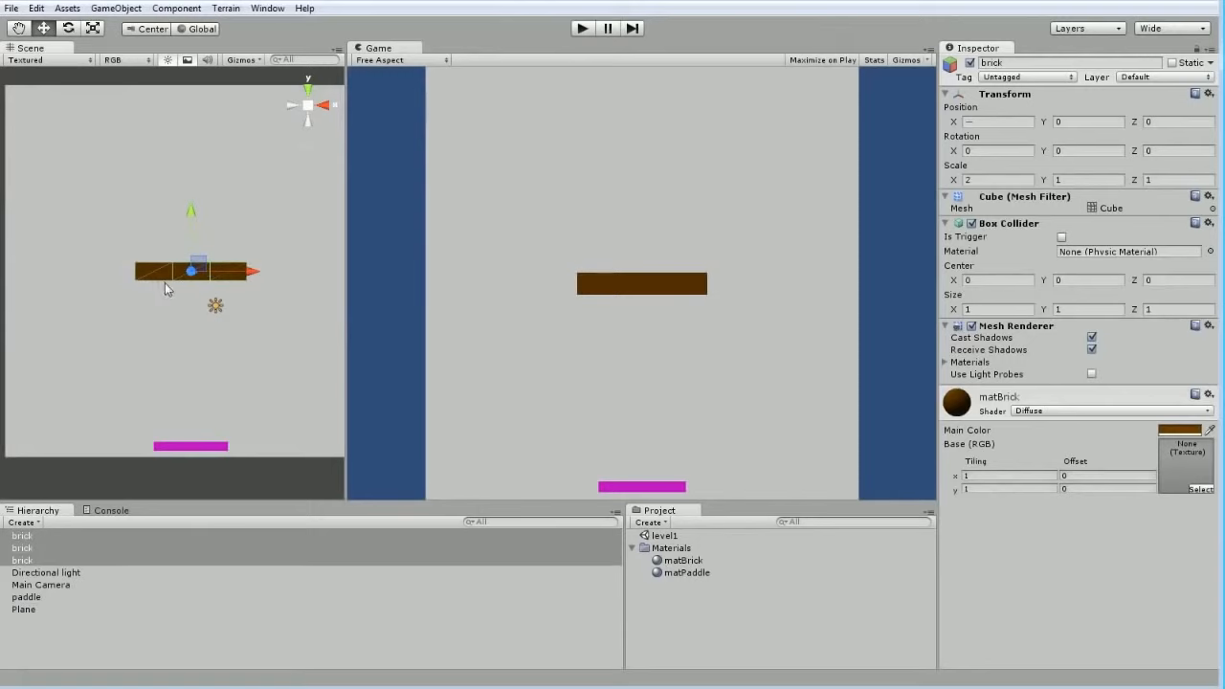
key("ctrl+d")
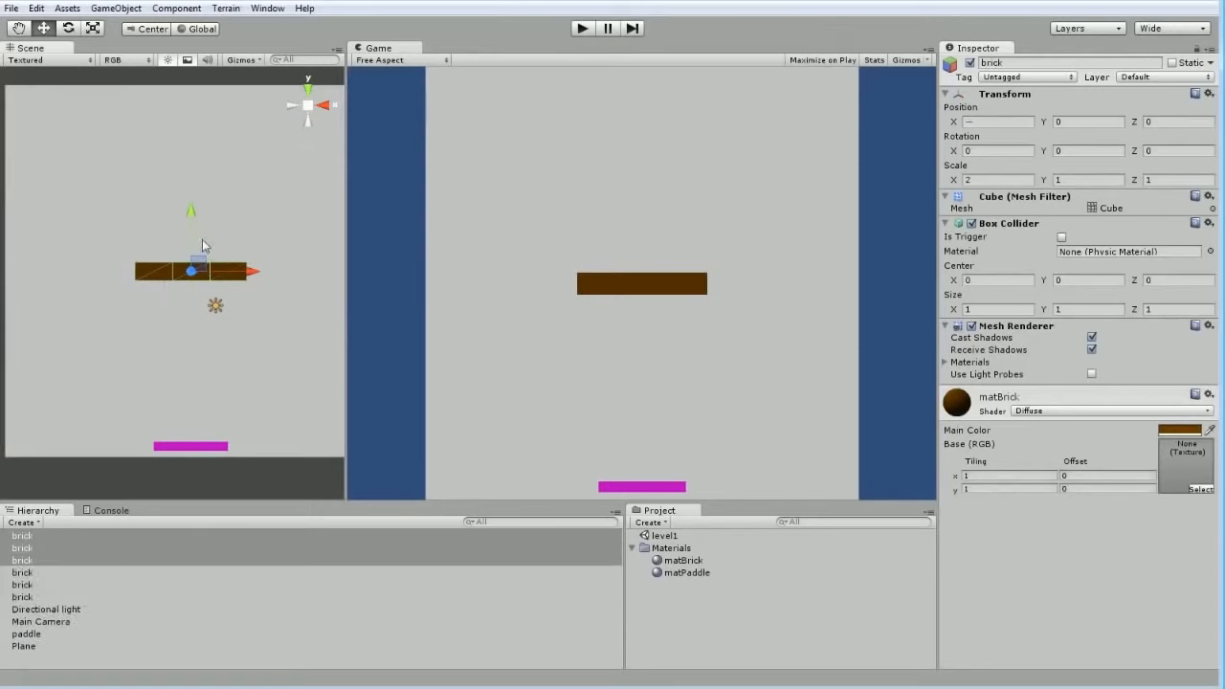
left_click(1079, 123)
type("1")
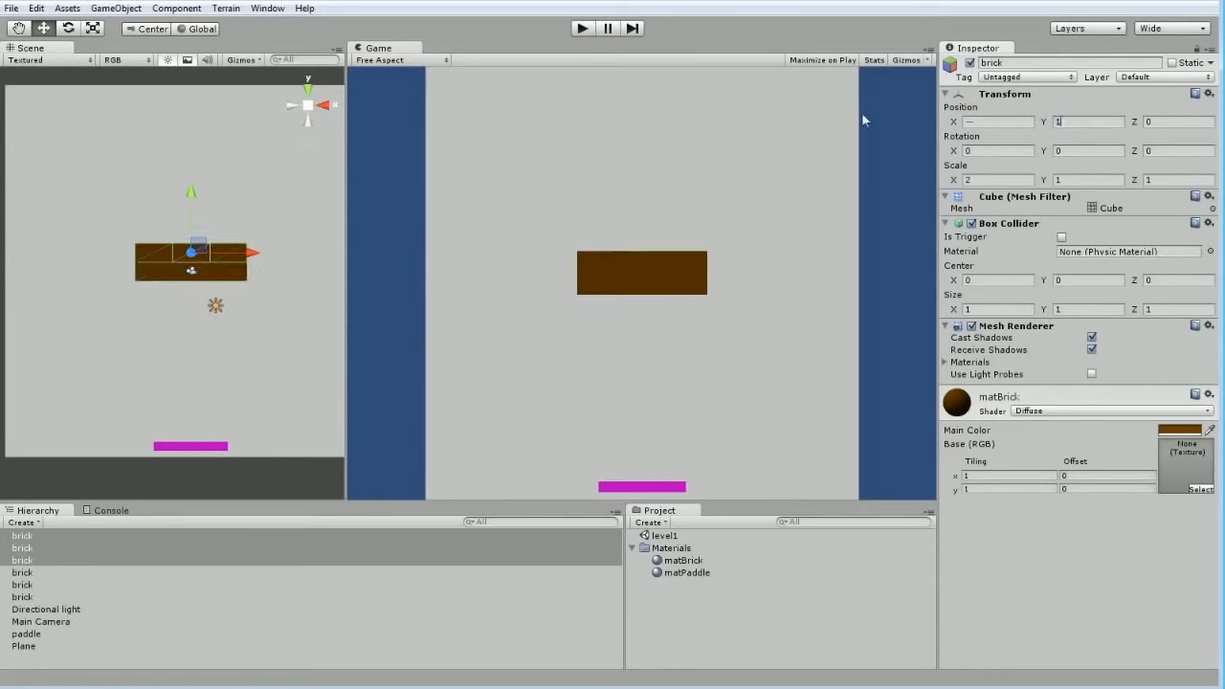
left_click(316, 634)
left_click(197, 596)
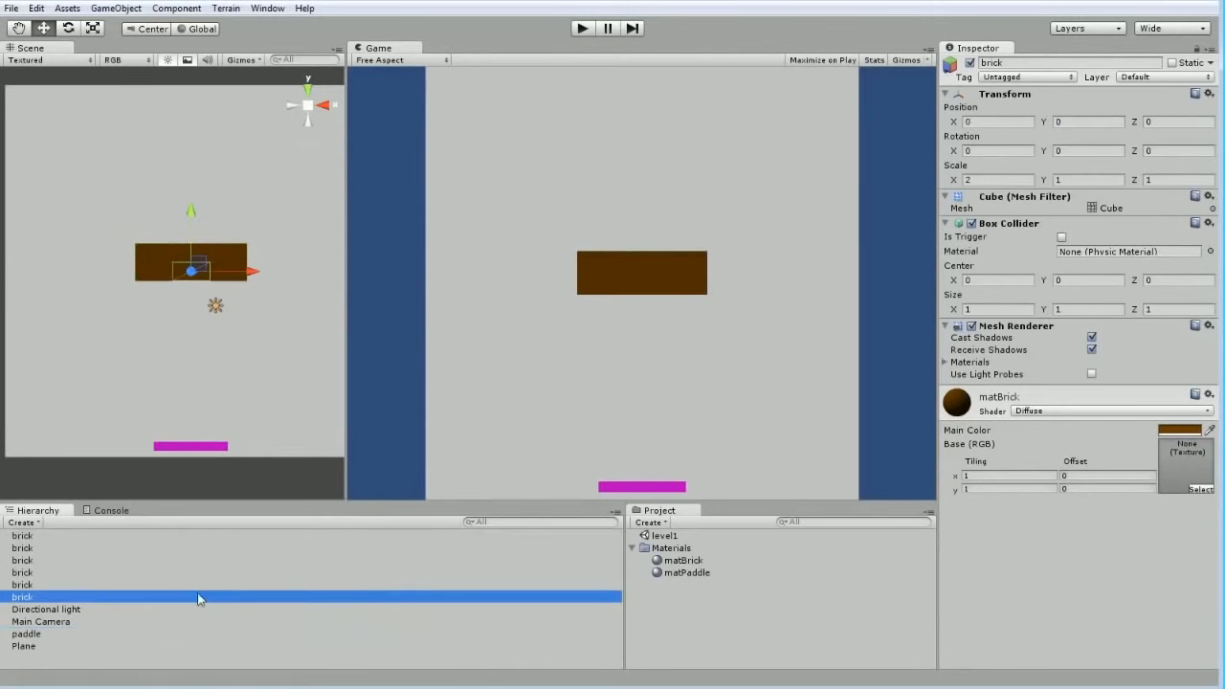
left_click(164, 257)
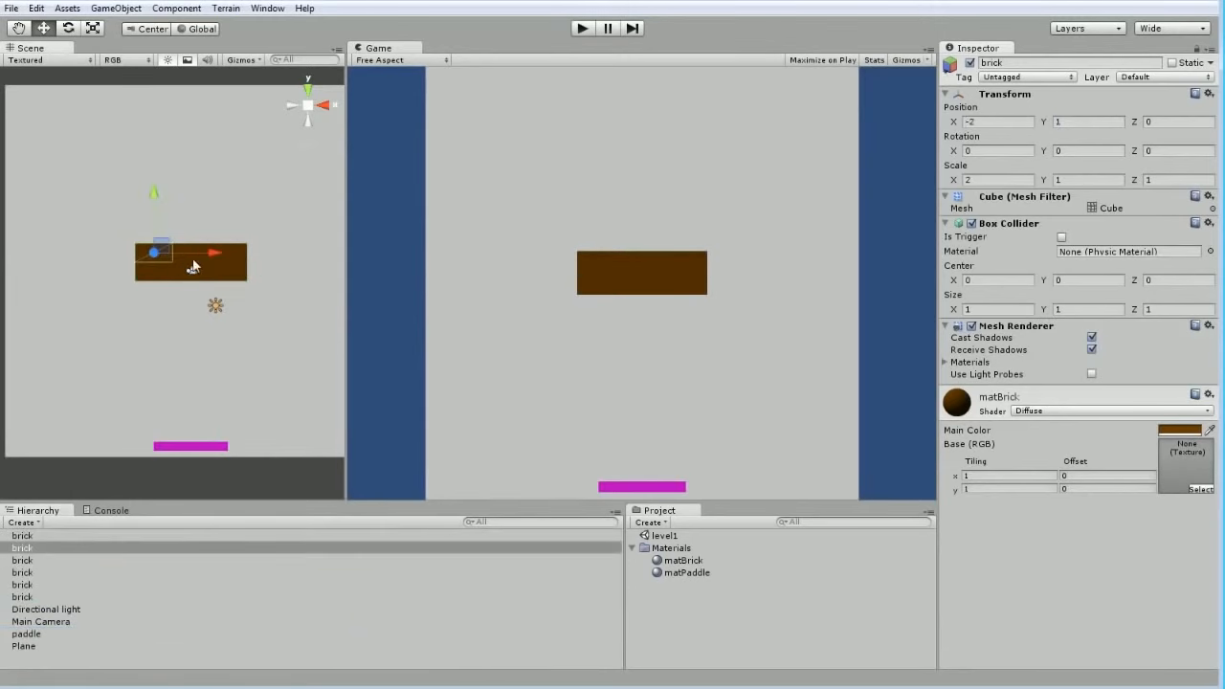
left_click(238, 254)
left_click(235, 276)
left_click(191, 257)
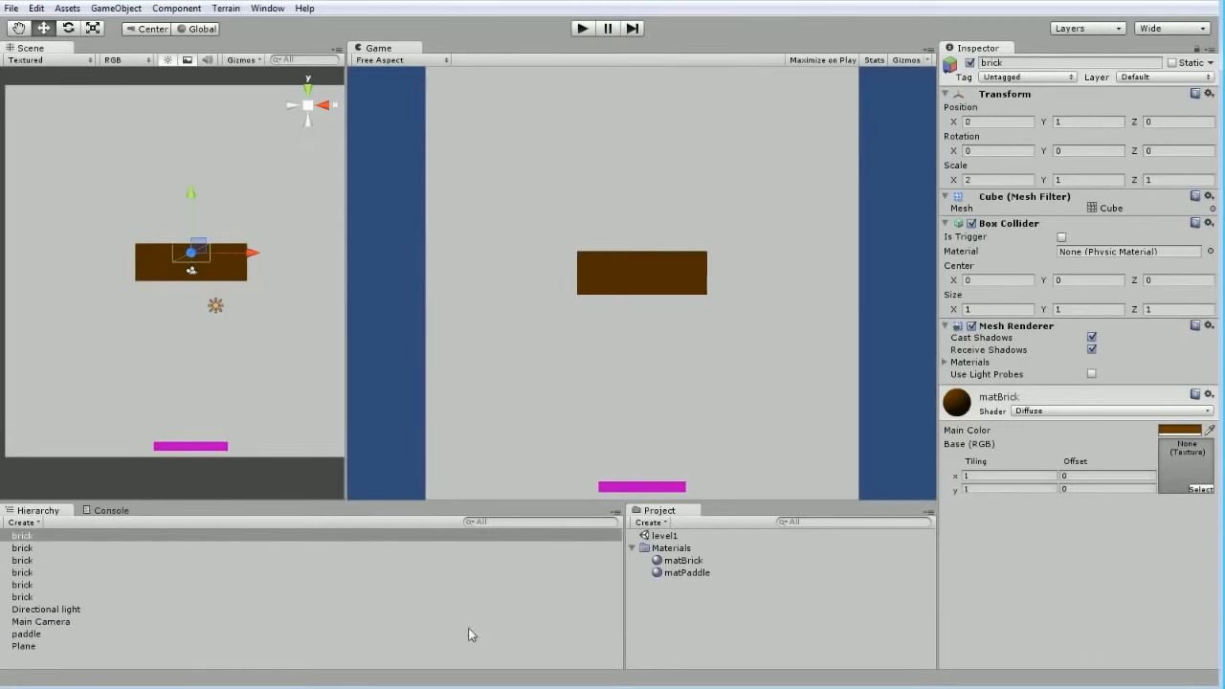
- Set the Y scale of the upper-left brick, at X -2 and Y 1, to 0.5
left_click(159, 260)
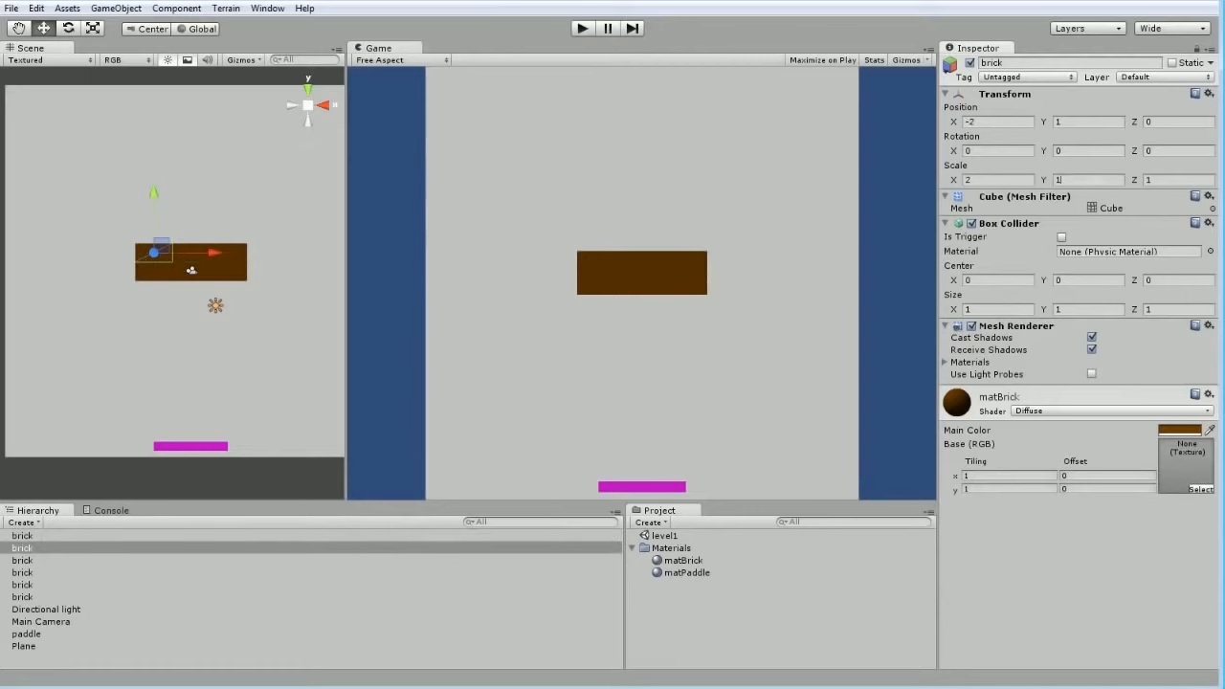
type(".5")
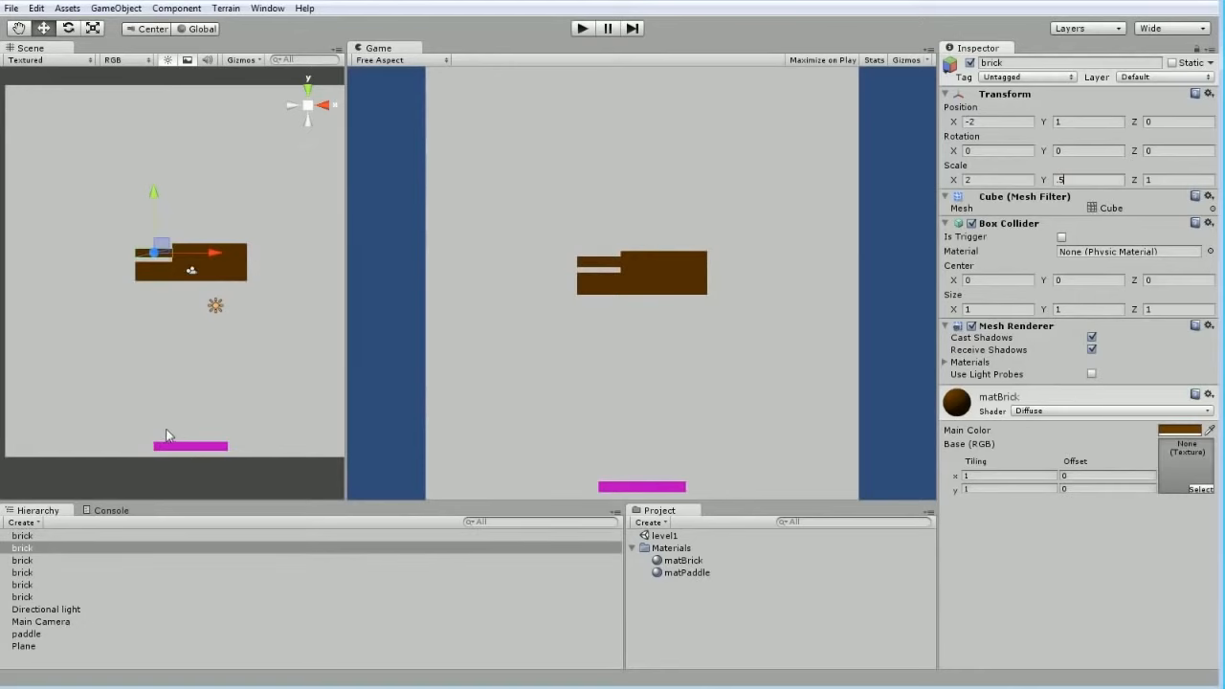
left_click(268, 610)
- Delete every brick in the scene except the one at the plane's center
left_click(158, 253)
left_click(186, 245, "shift")
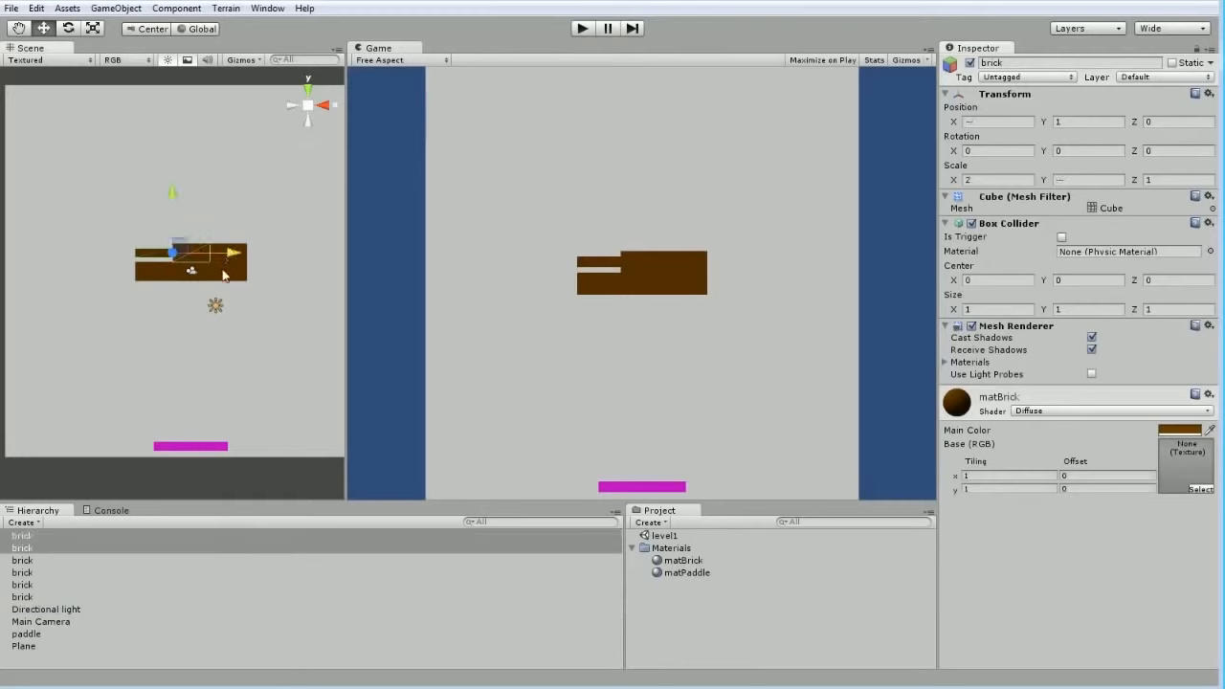
left_click(216, 265, "shift")
left_click(196, 275, "shift")
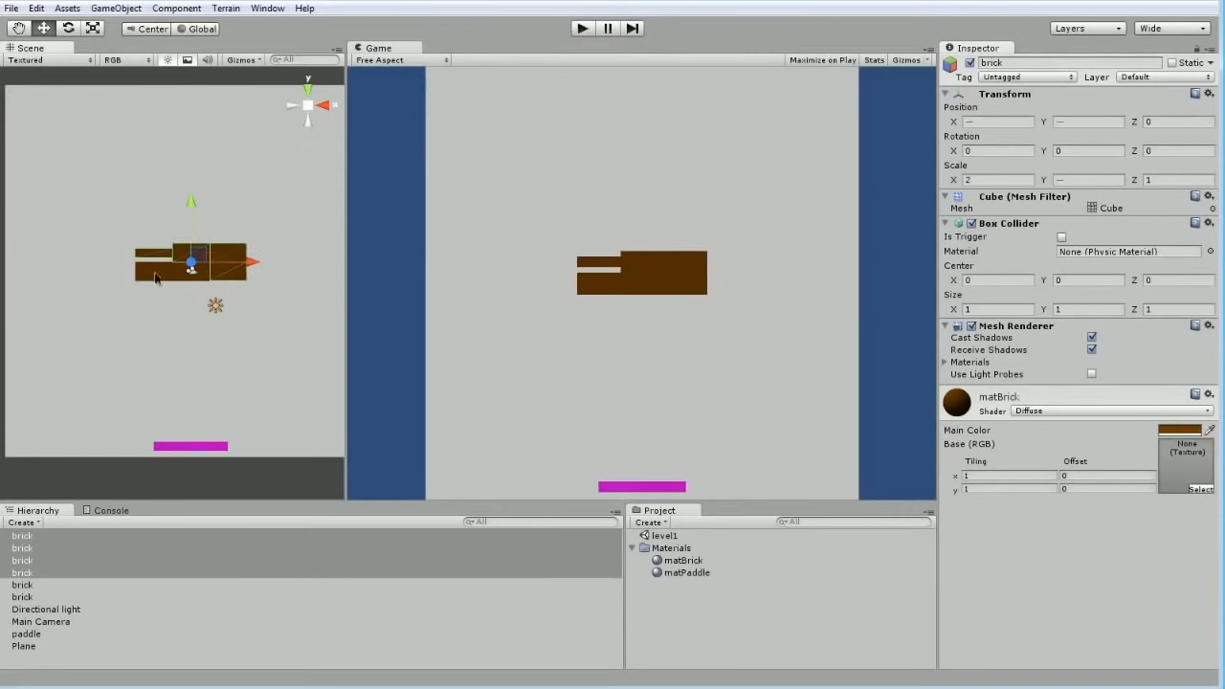
left_click(158, 278, "shift")
key("Delete")
- Create a prefab from the remaining center brick in the project assets
left_click(188, 271)
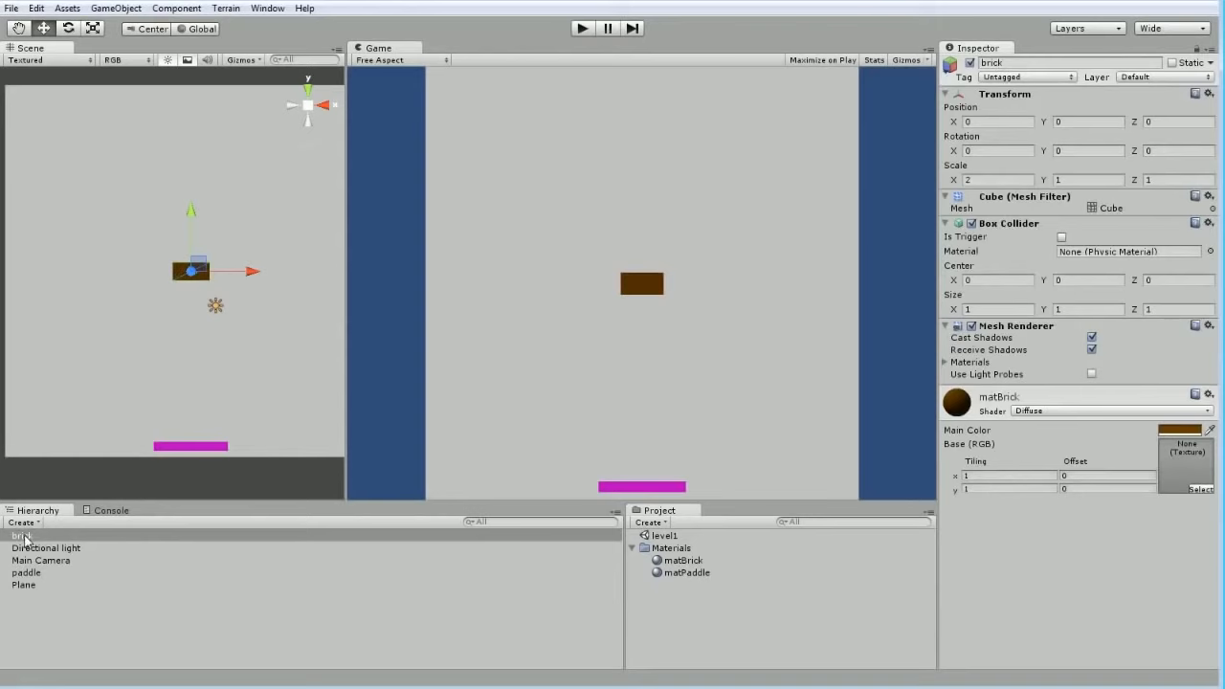
left_click_drag(25, 539, 723, 636)
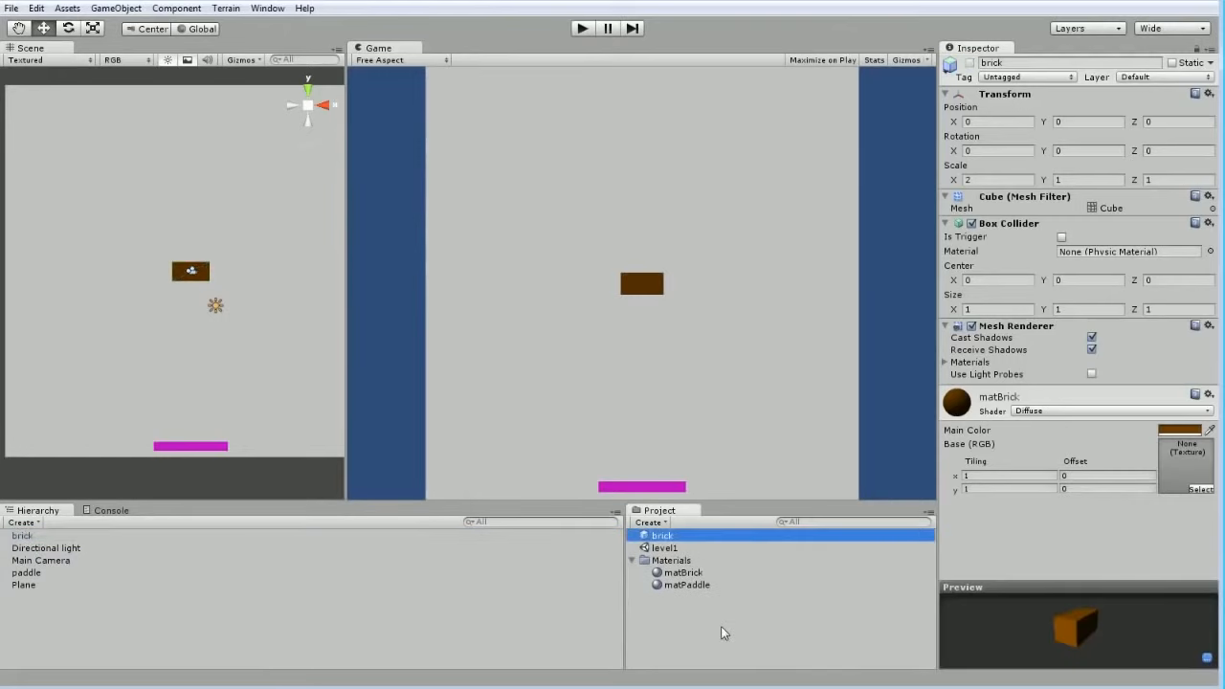
left_click(653, 523)
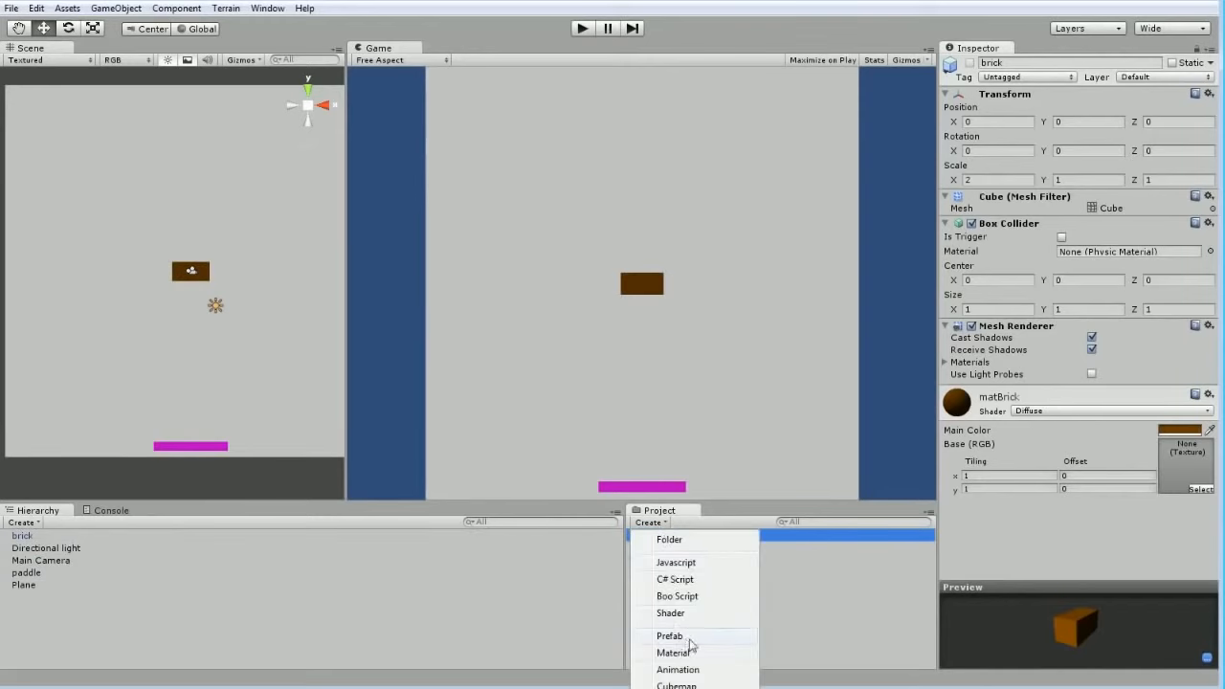
left_click(366, 601)
- Compare the brick prefab asset with its instance in the scene, and trace the instance back to its source prefab
left_click(662, 537)
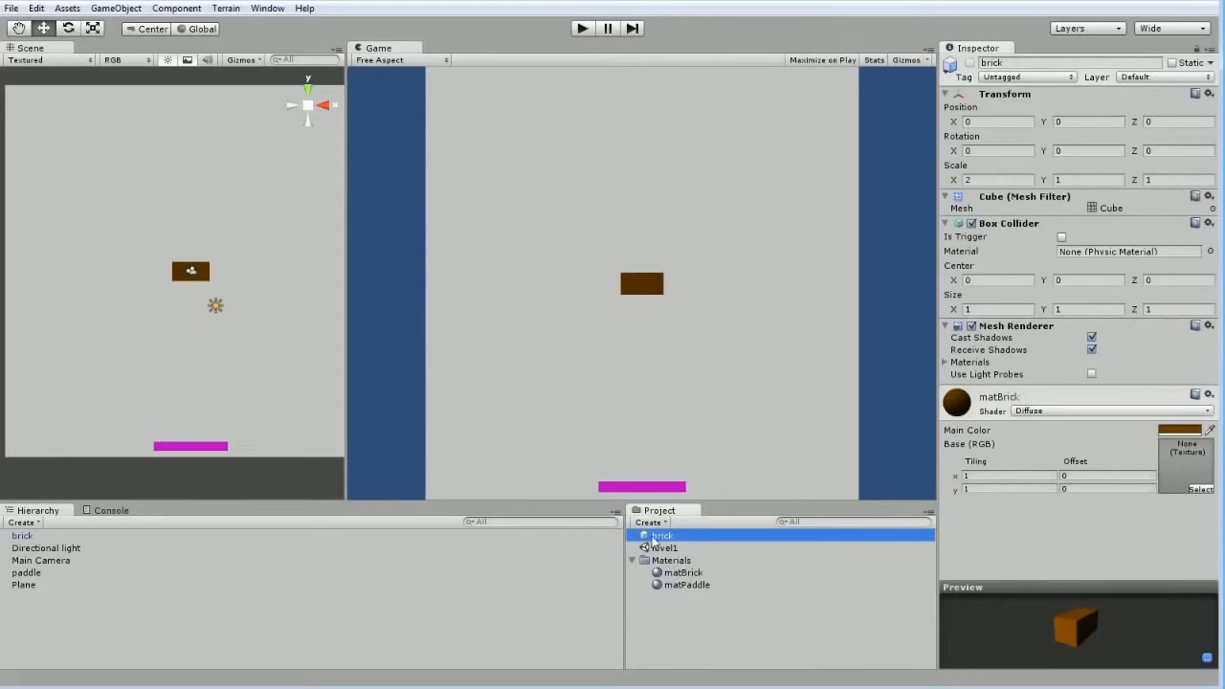
left_click(23, 537)
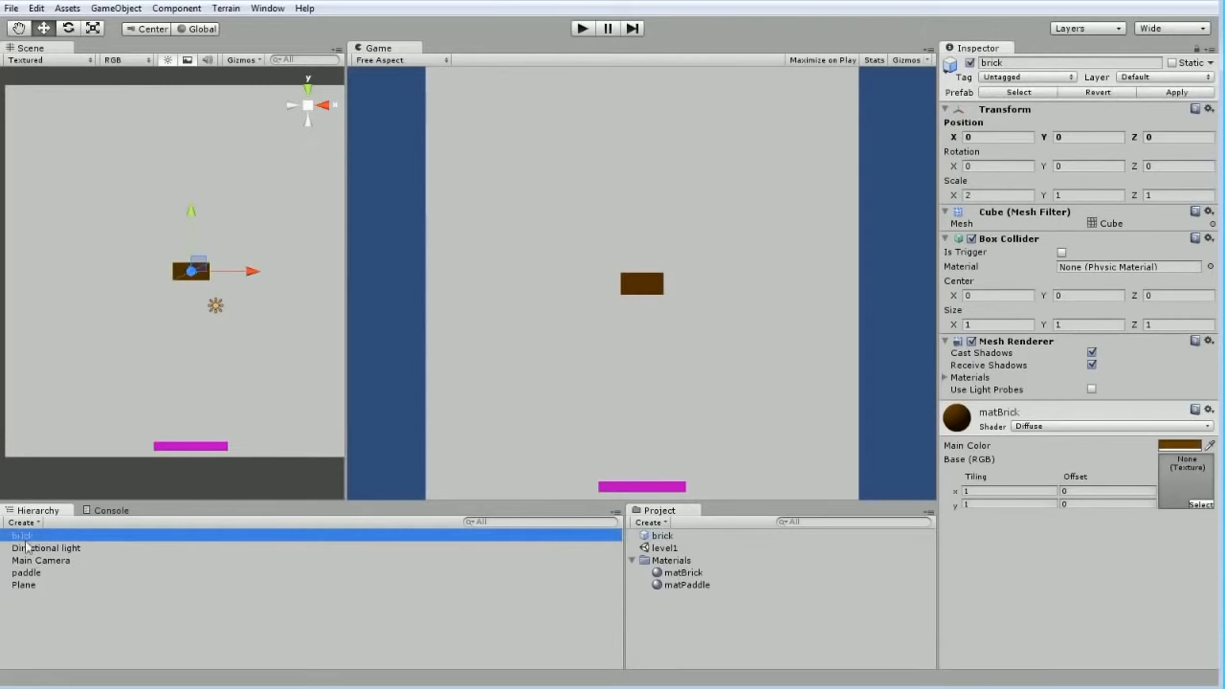
left_click(50, 602)
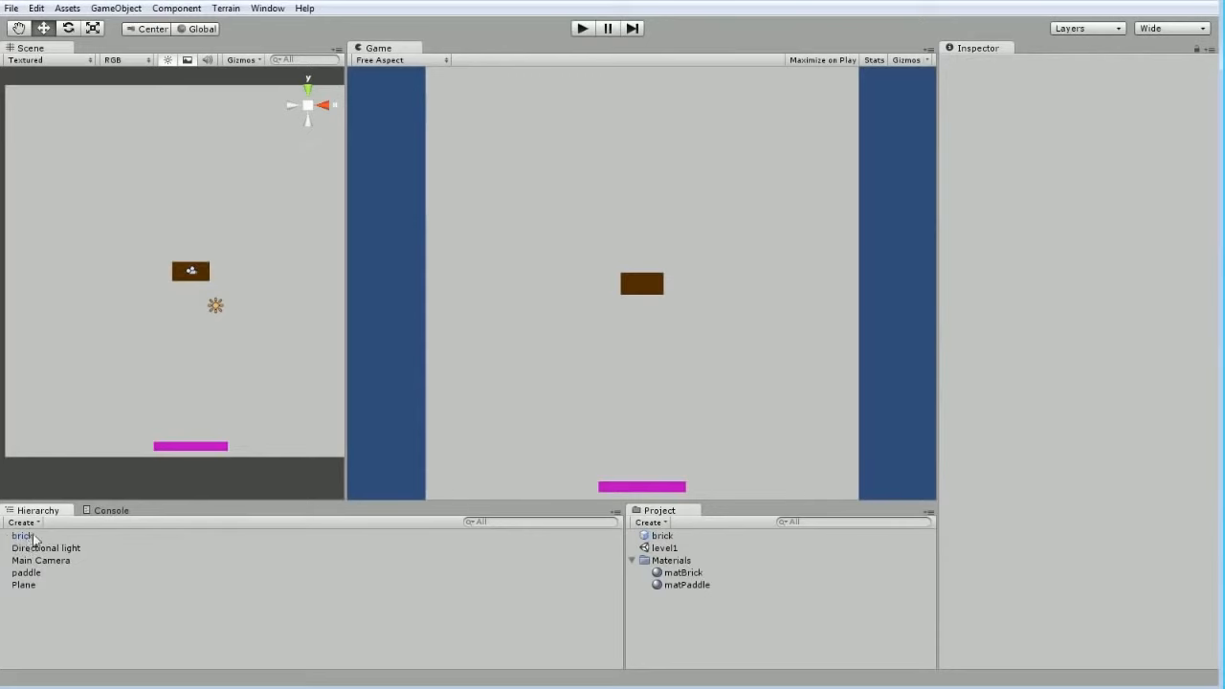
left_click(670, 538)
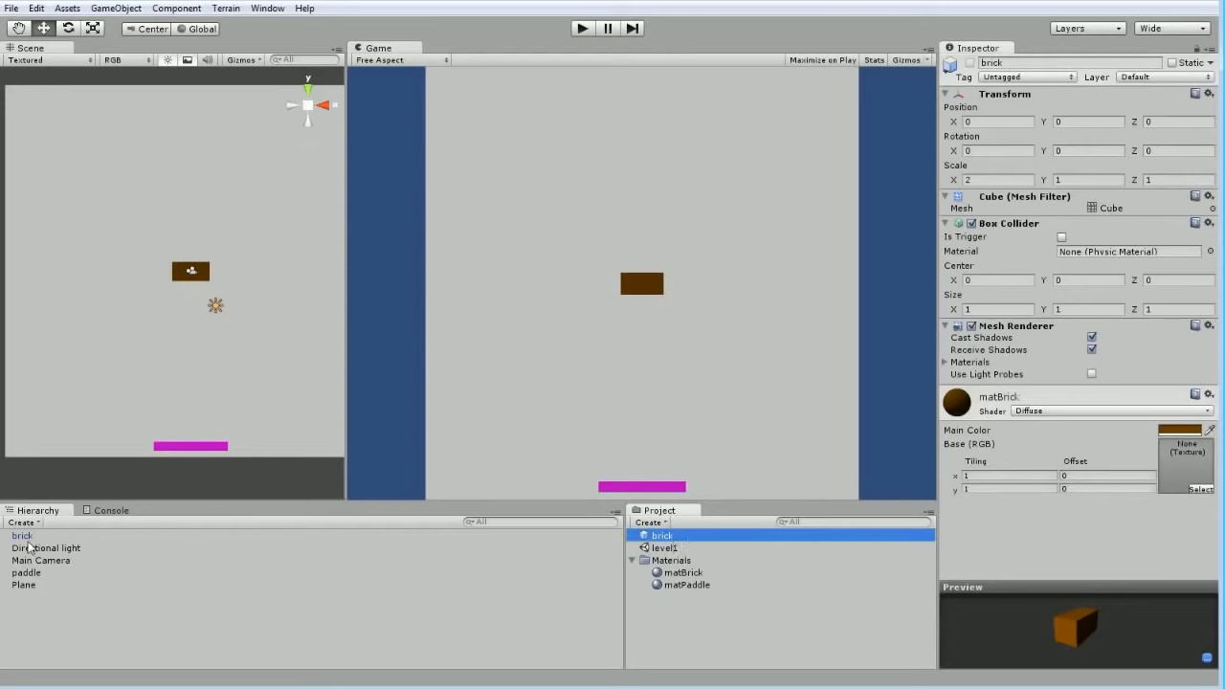
left_click(182, 273)
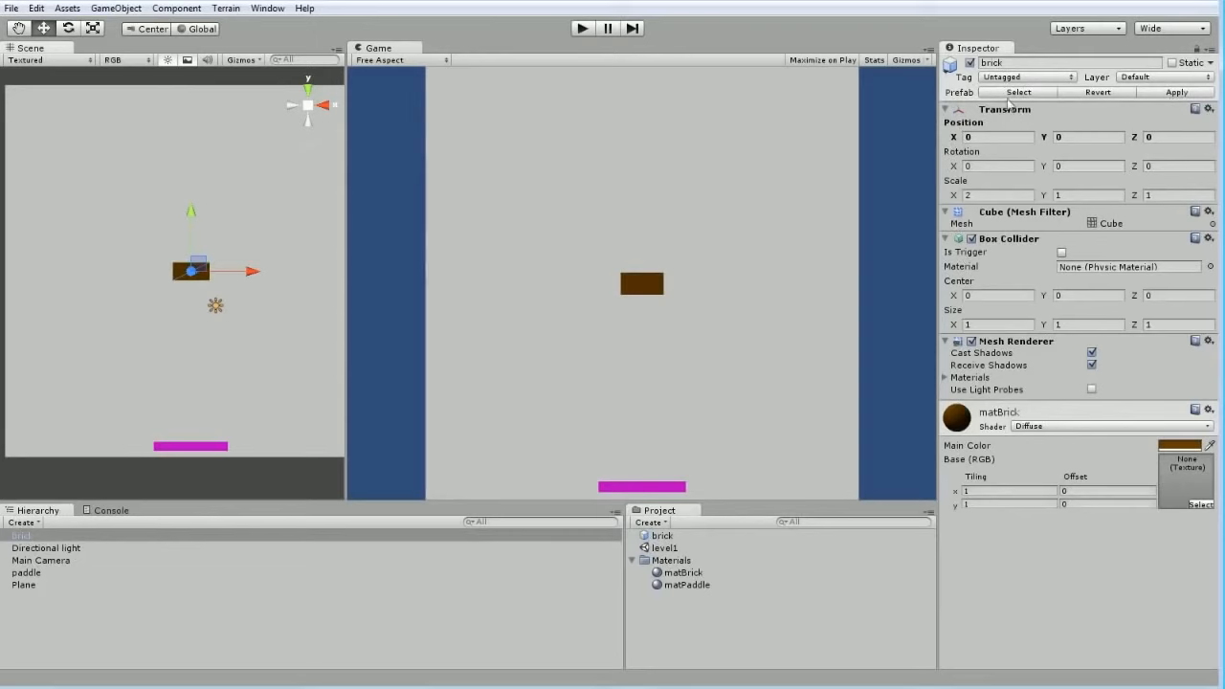
left_click(1013, 92)
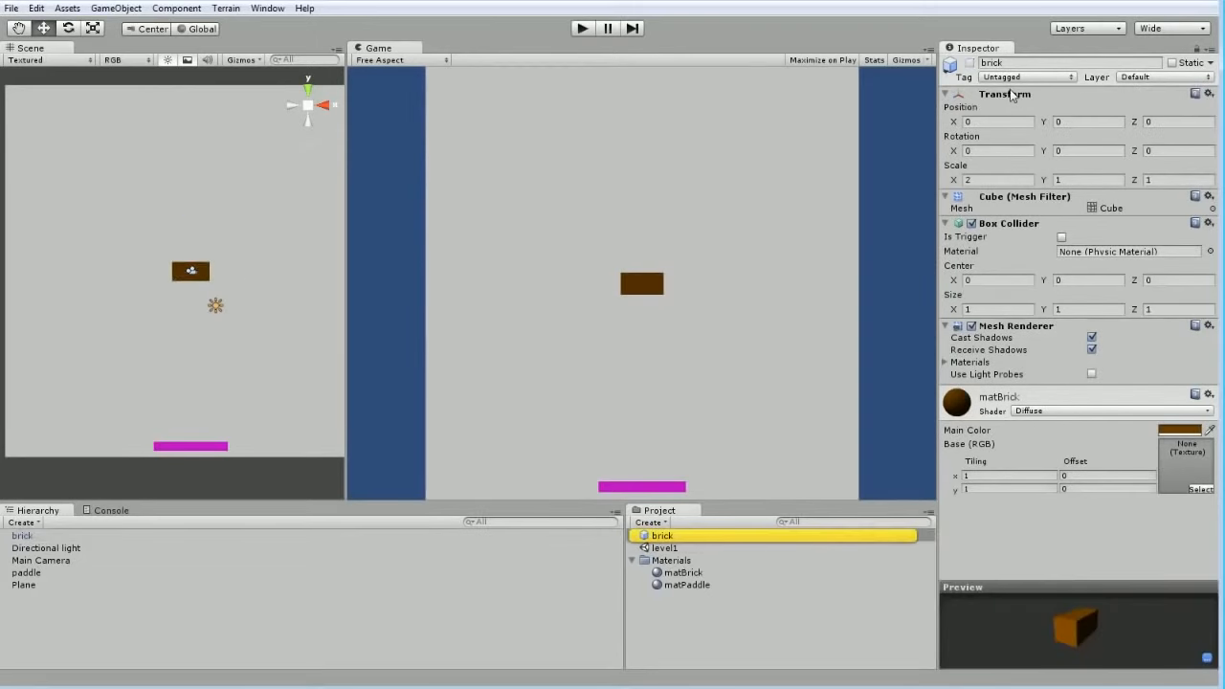
left_click(39, 537)
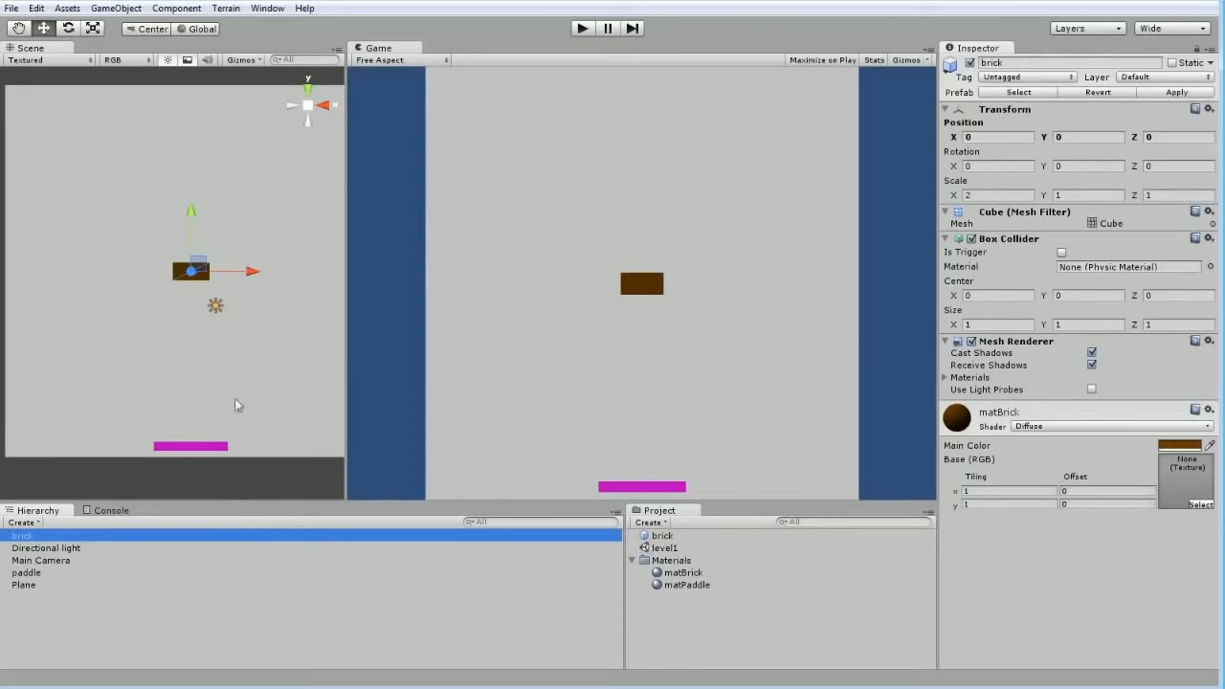
- Duplicate the center brick prefab instance and set the copy's X position to -2
left_click(179, 275)
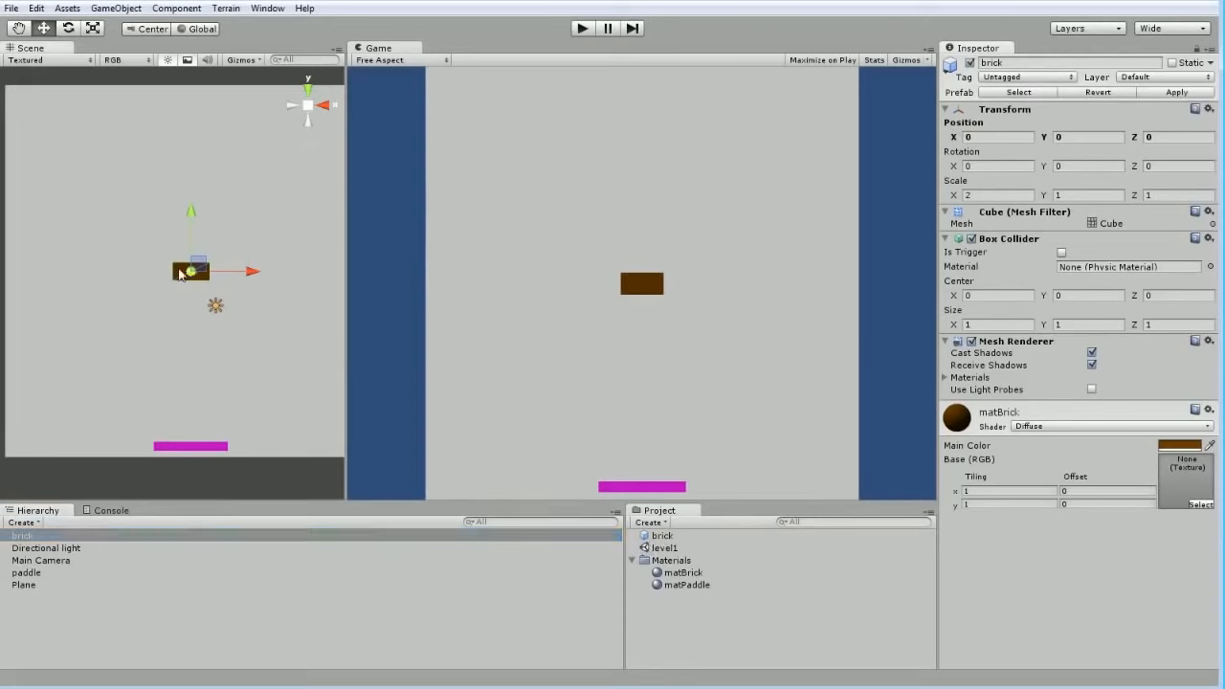
key("ctrl+d")
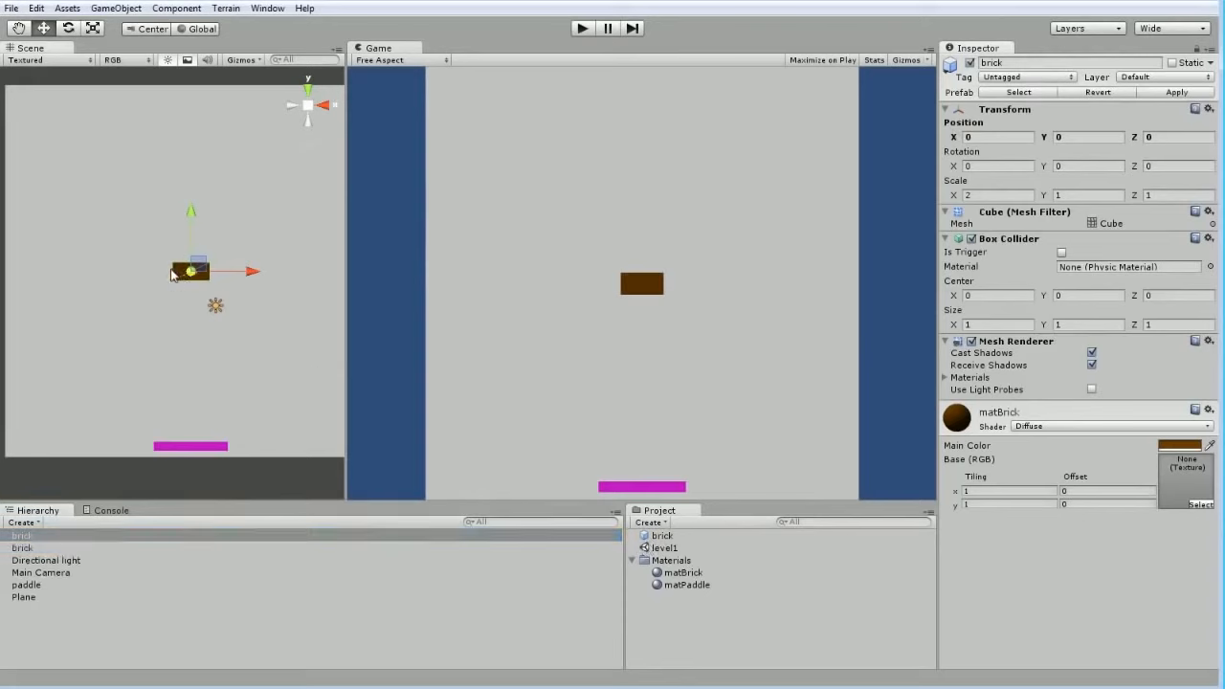
left_click(1000, 139)
type("-2")
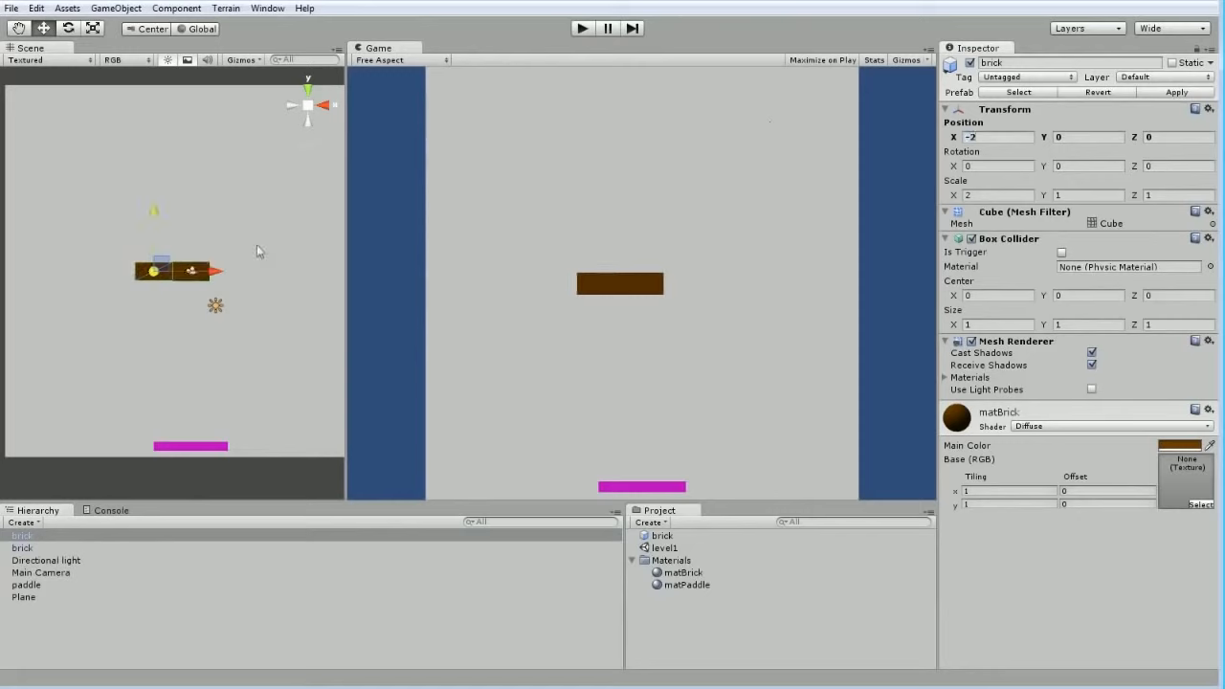
- Set the center brick's X position to 2, duplicate it and set the copy's X position to 0
left_click(191, 271)
left_click(1000, 136)
type("2")
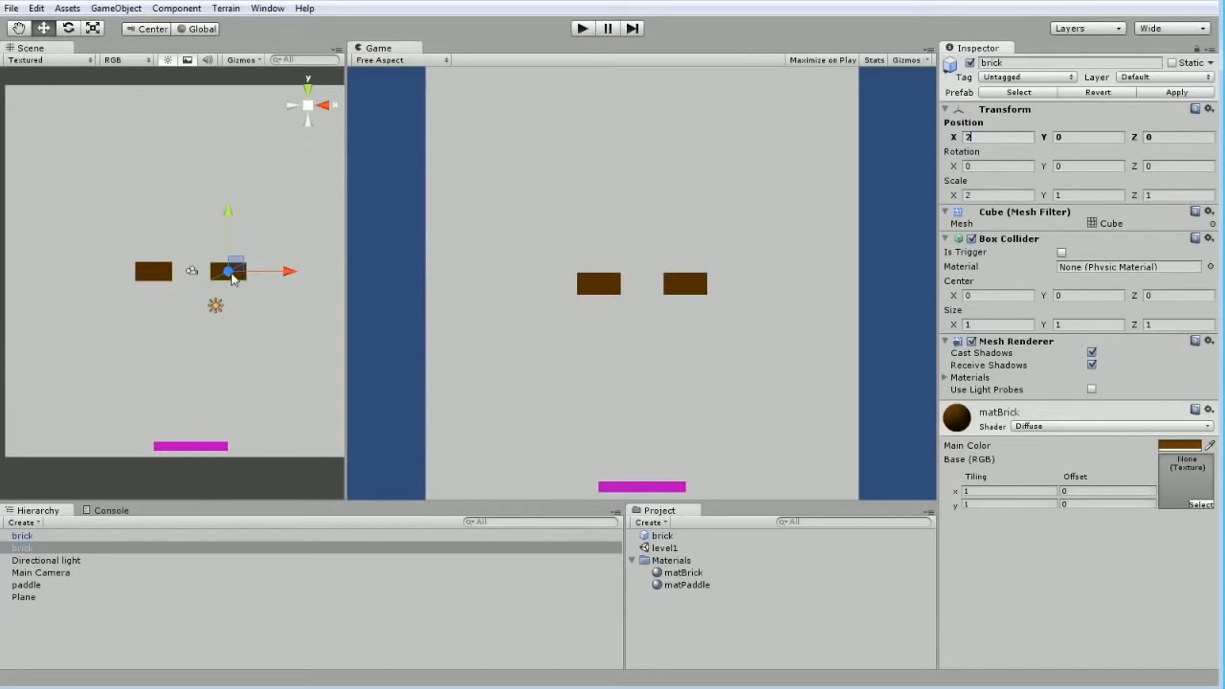
left_click(218, 272)
key("ctrl+d")
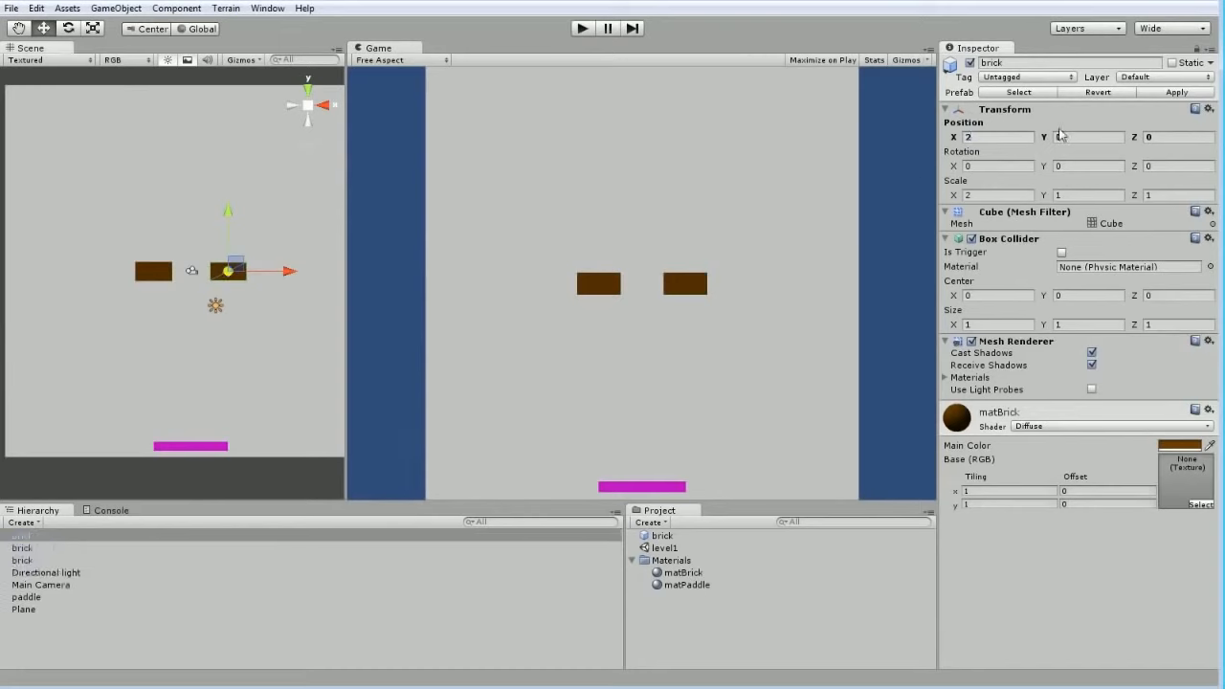
type("0")
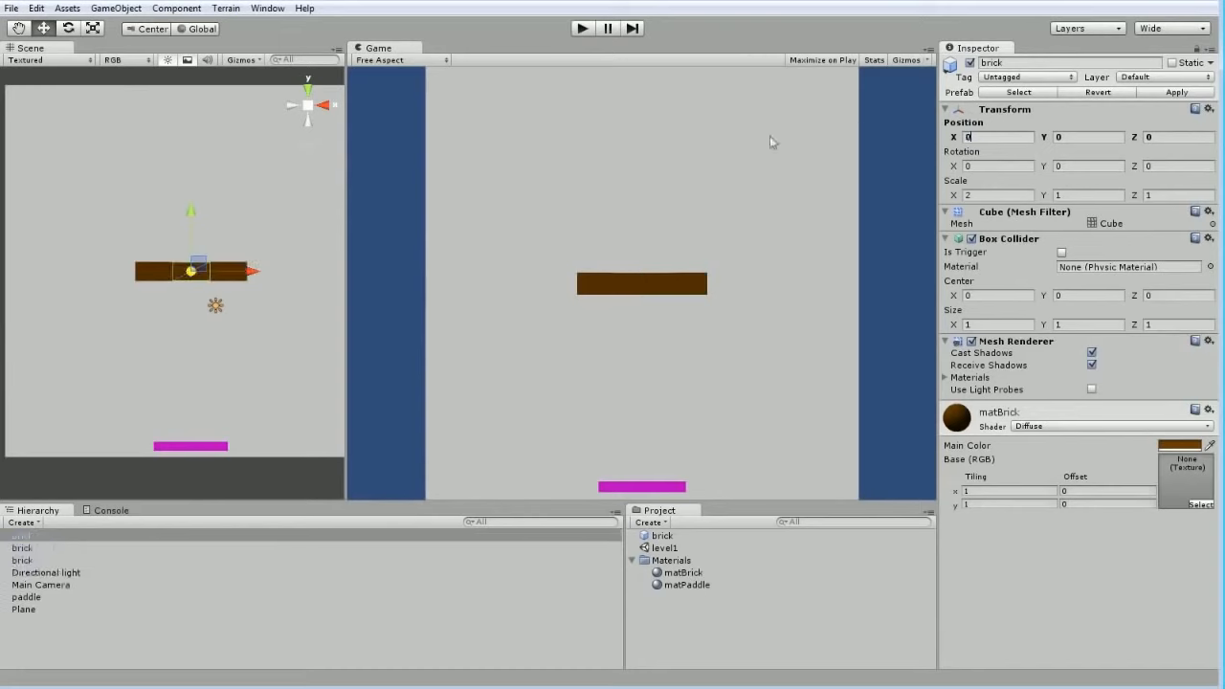
left_click_drag(219, 279, 220, 279)
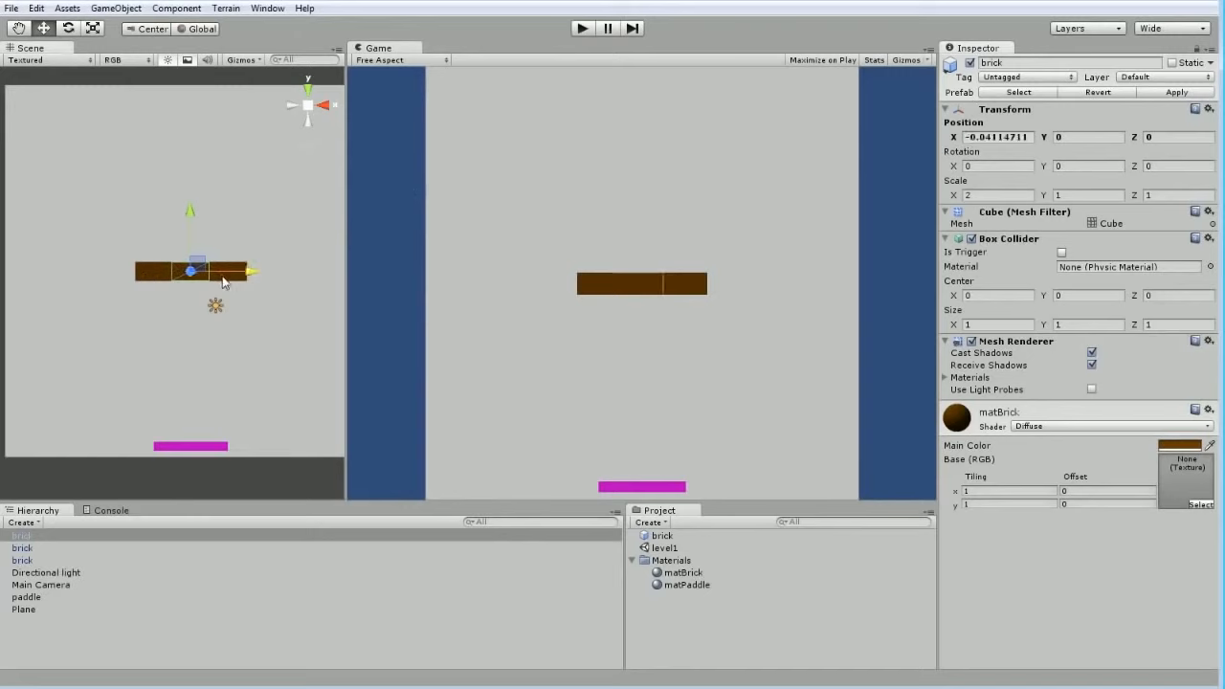
key("ctrl+z")
- Duplicate the row of three prefab bricks together and set the copies' Y position to 1
left_click(237, 278)
left_click(197, 281, "shift")
left_click(182, 274, "shift")
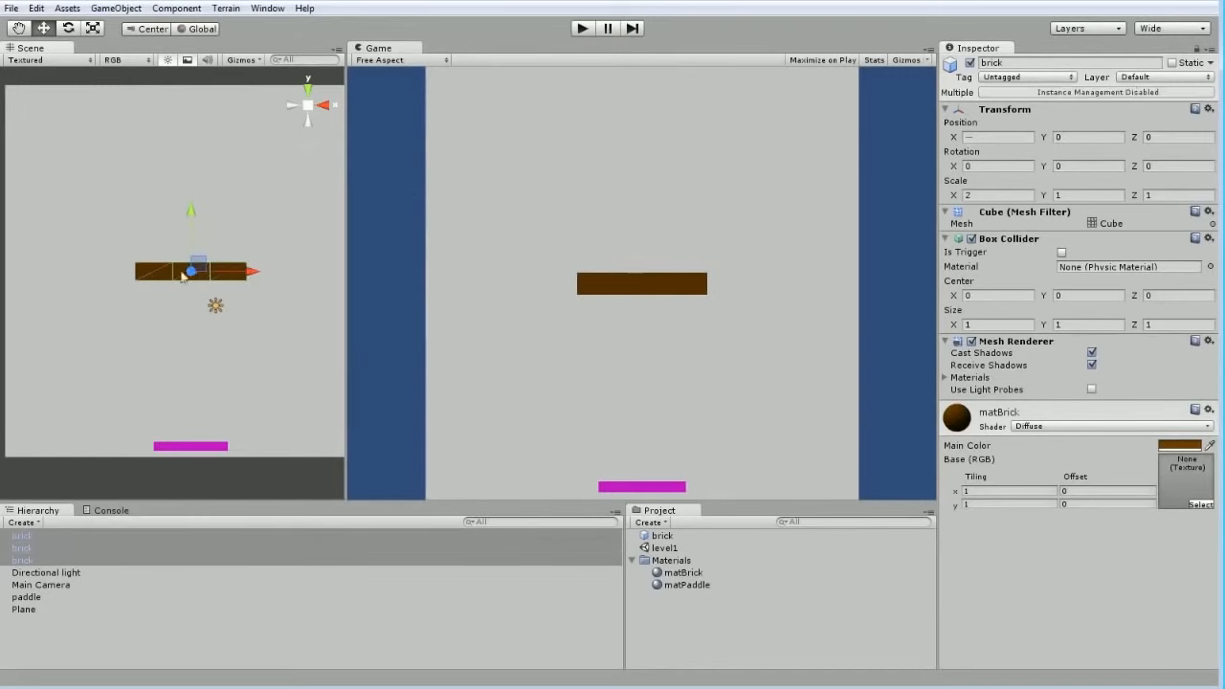
key("ctrl+d")
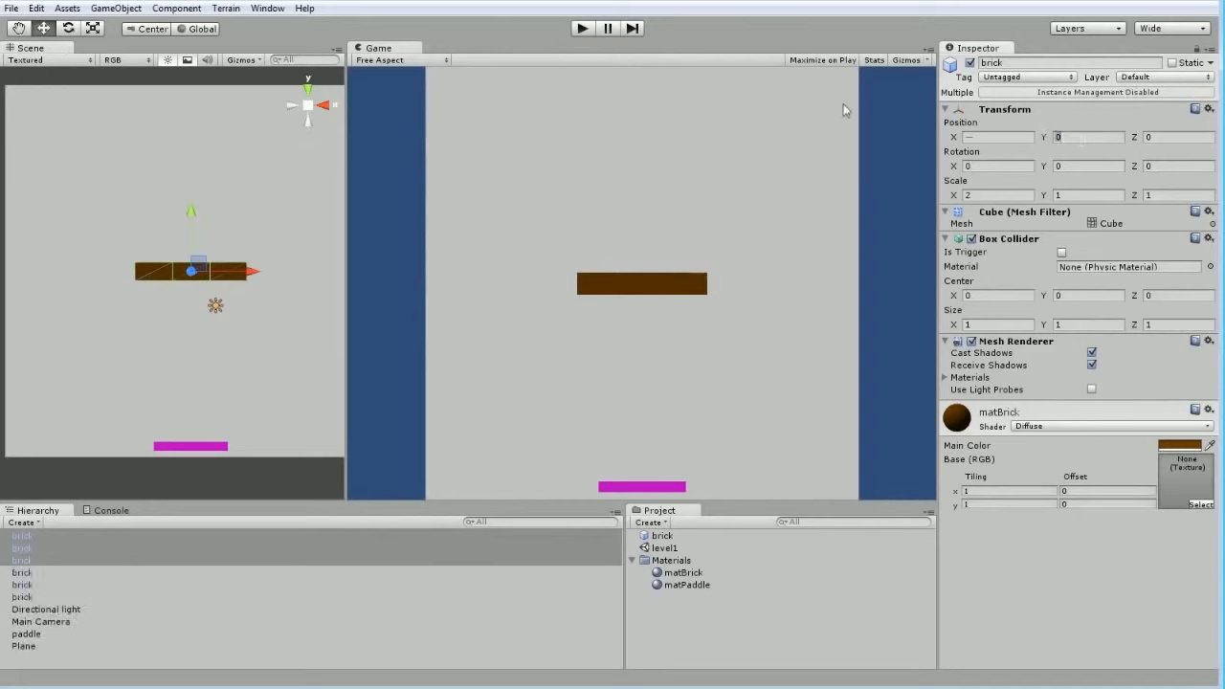
type("1")
left_click(354, 596)
- Try a Y scale of 0.5 on the single brick instance at X 0, Y 0, and undo it
left_click(48, 547)
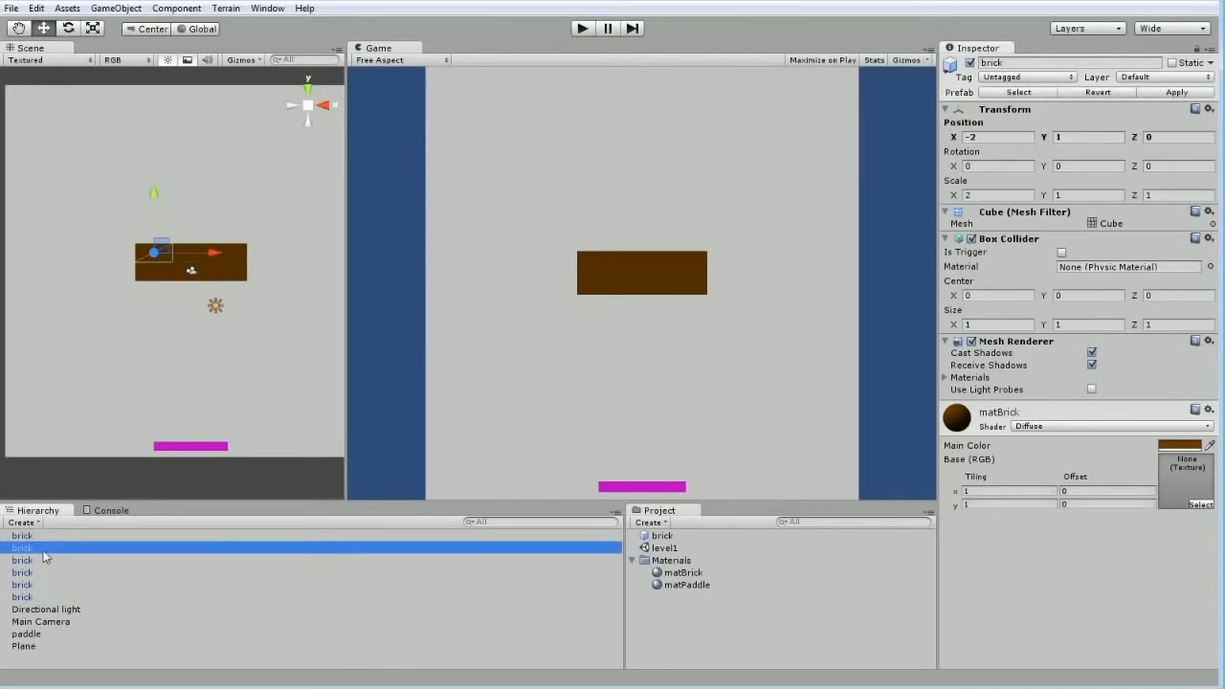
left_click(48, 572)
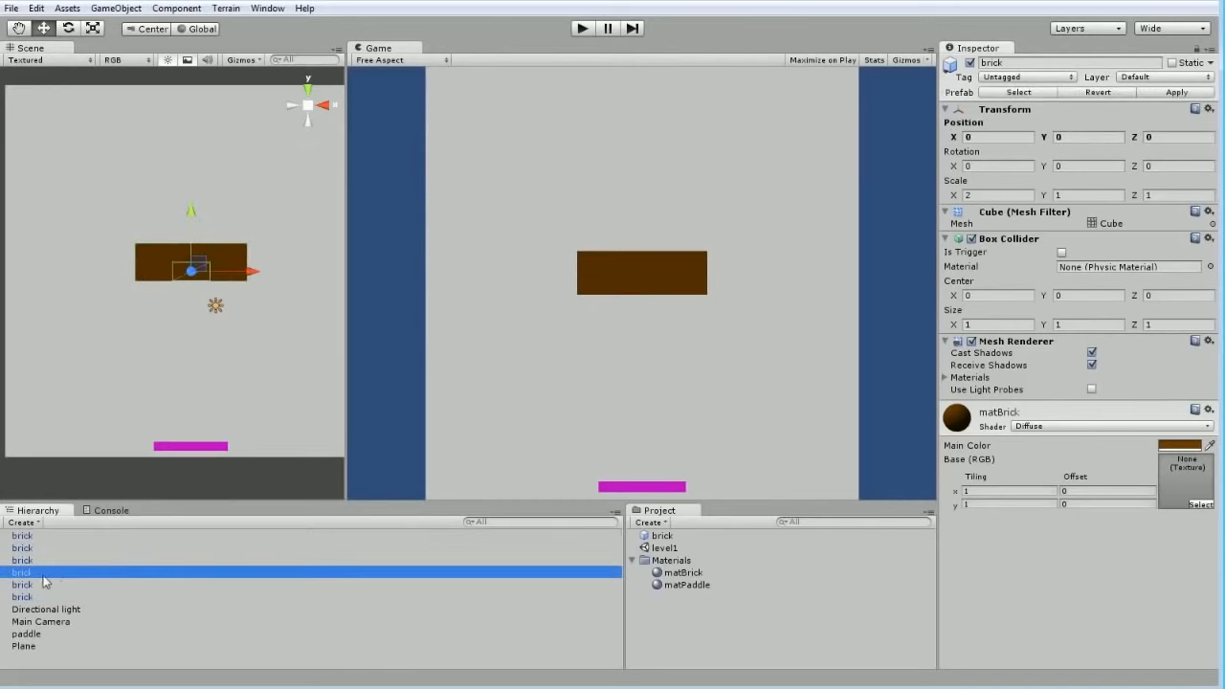
left_click(1079, 194)
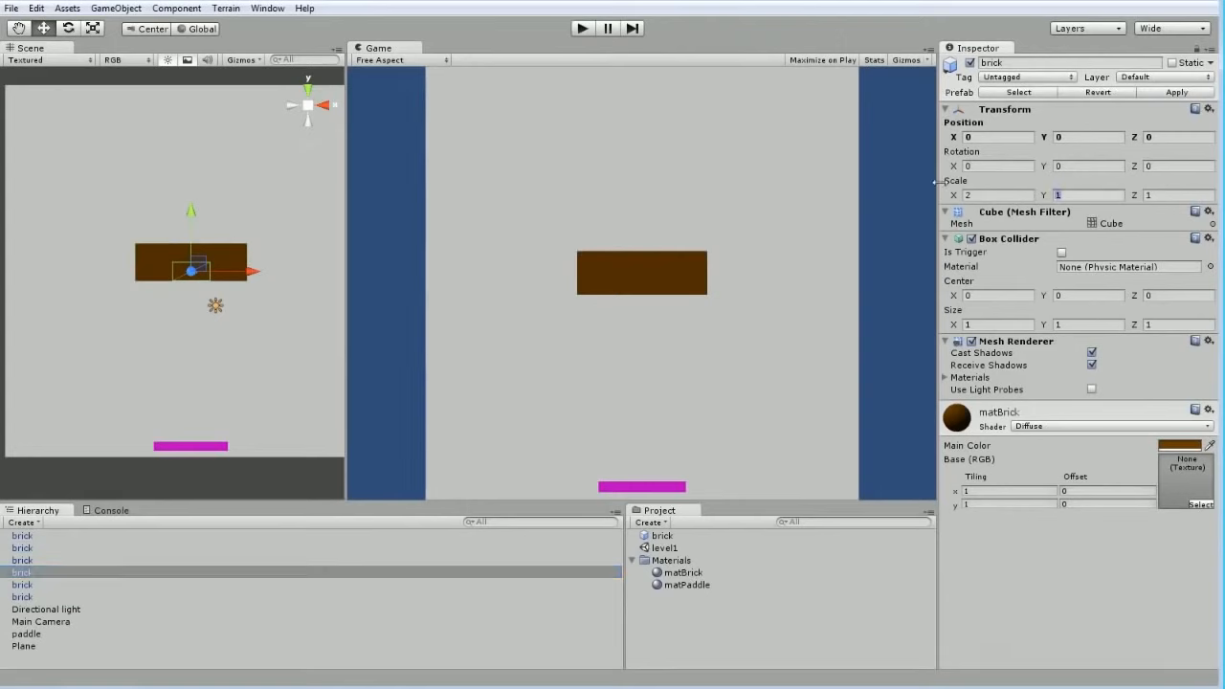
type(".5")
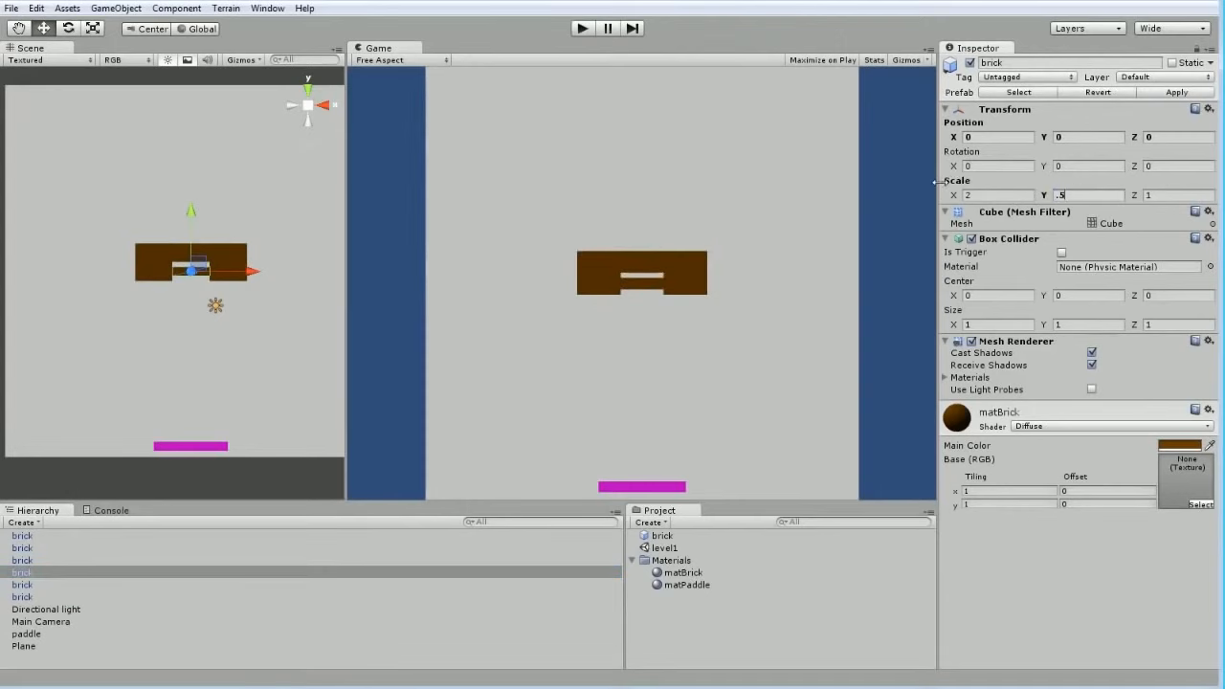
key("ctrl+z")
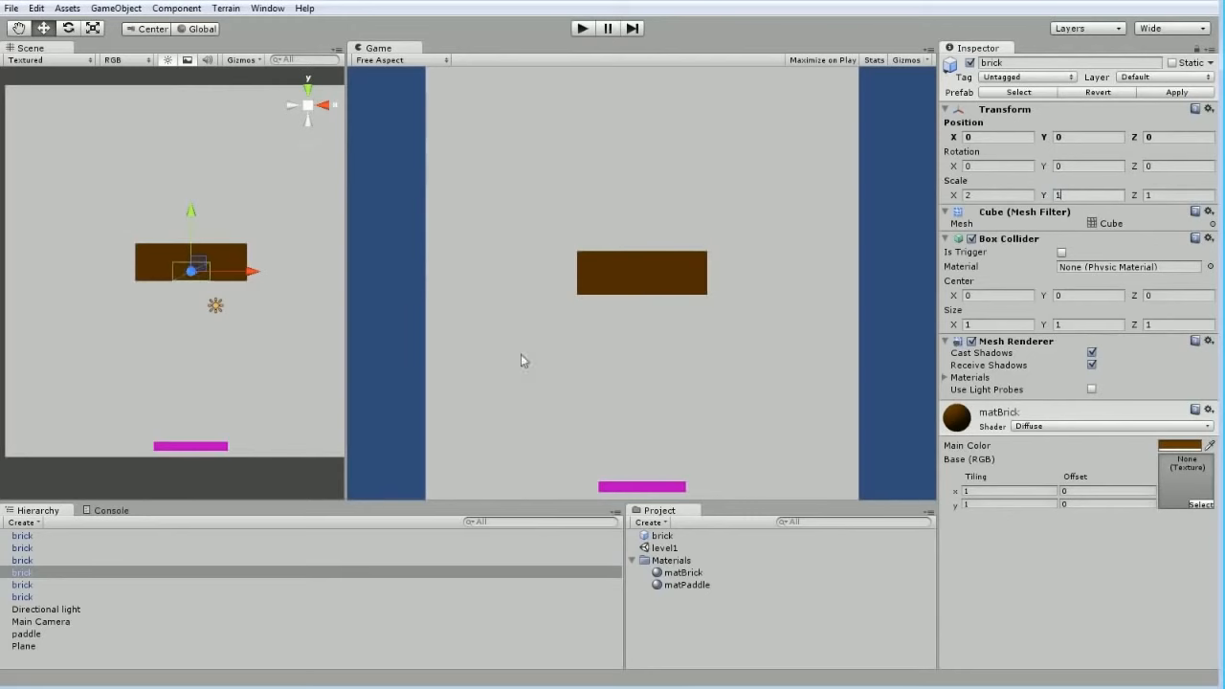
- Try a Y scale of 0.5 on the brick prefab asset, and set it back to 1
left_click(681, 538)
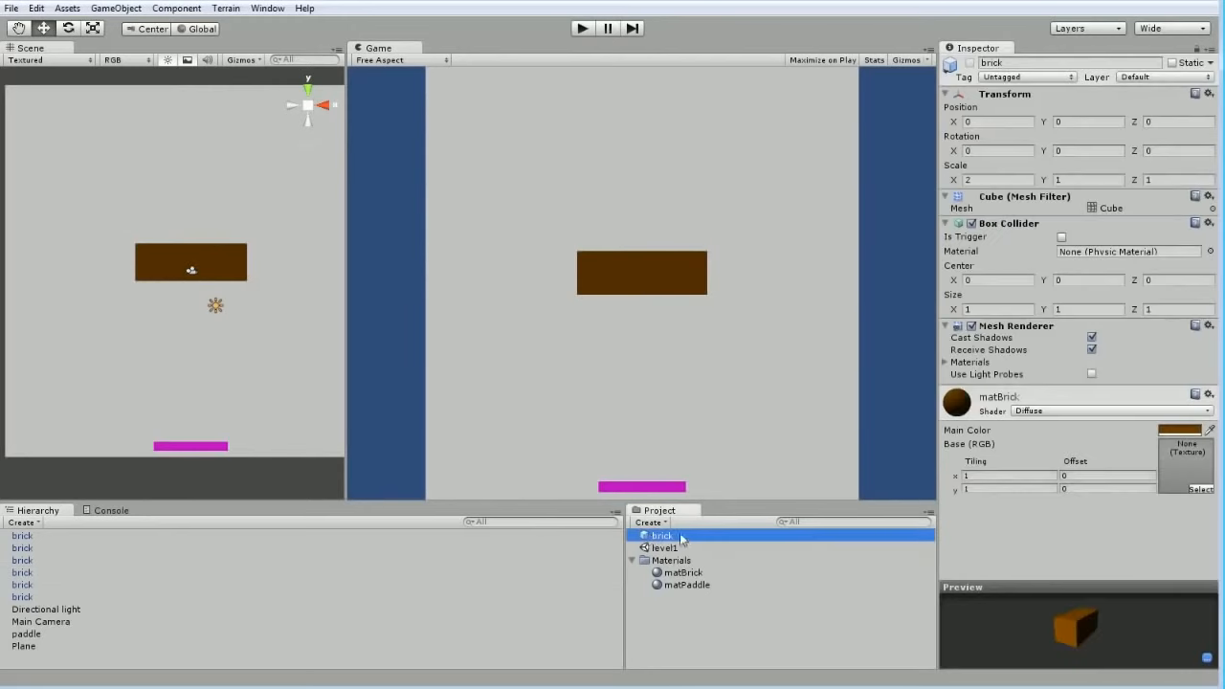
left_click(1086, 180)
type(".5")
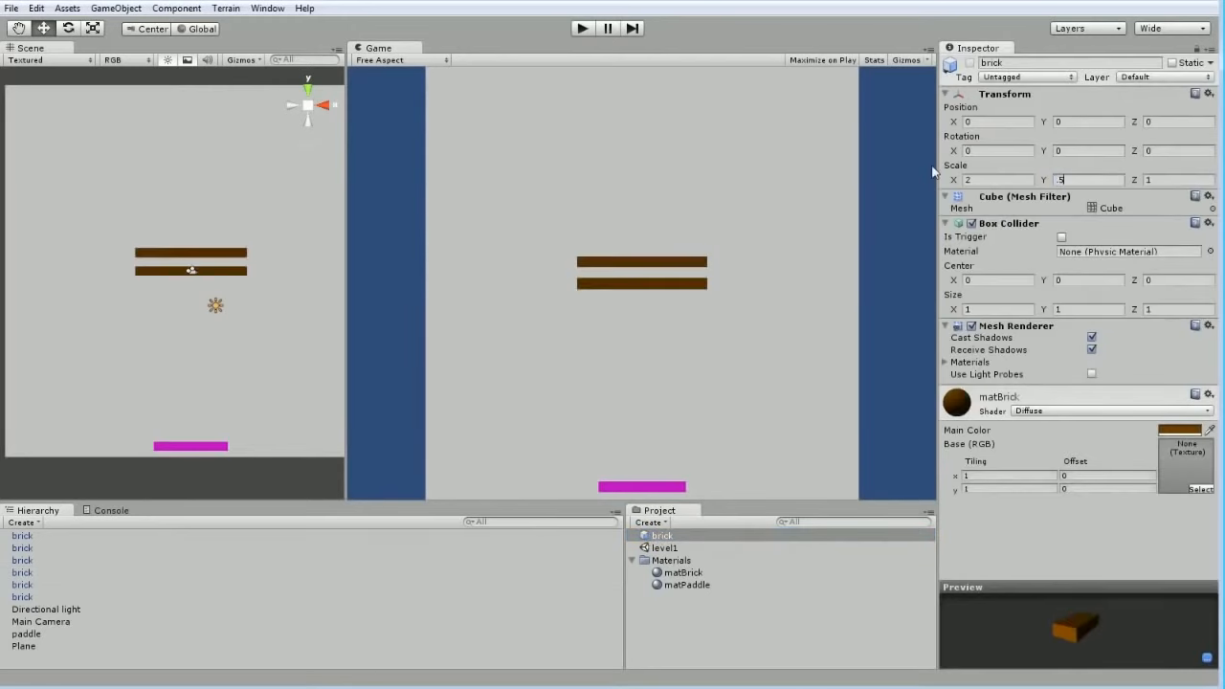
key("BackSpace")
key("BackSpace")
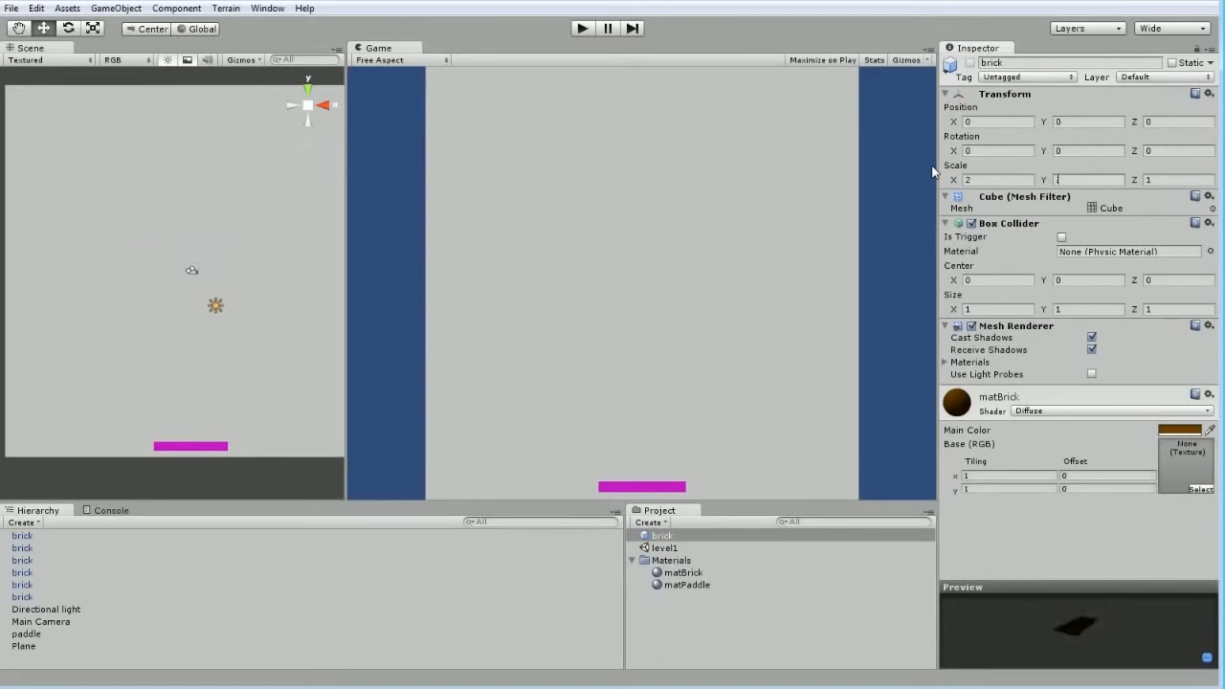
type("1")
- Try a Y scale of 0.5 on the brick at X 2, Y 1, apply it to the prefab, and undo both changes
left_click(21, 536)
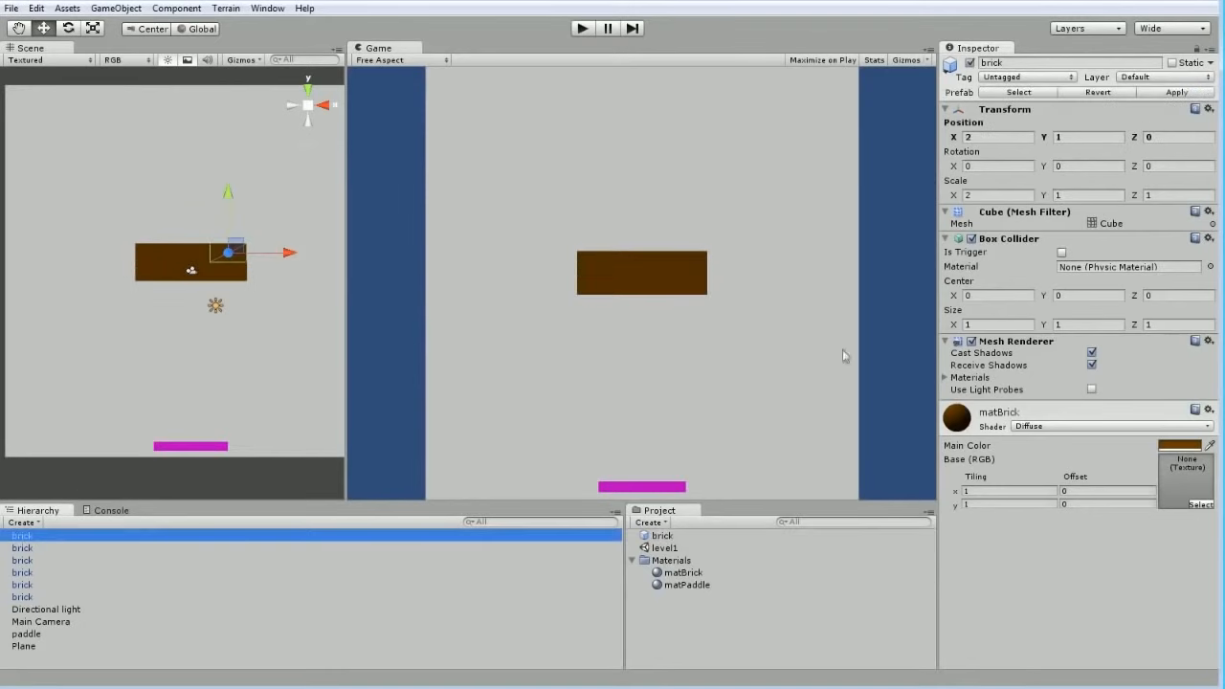
left_click(1068, 194)
type(".5")
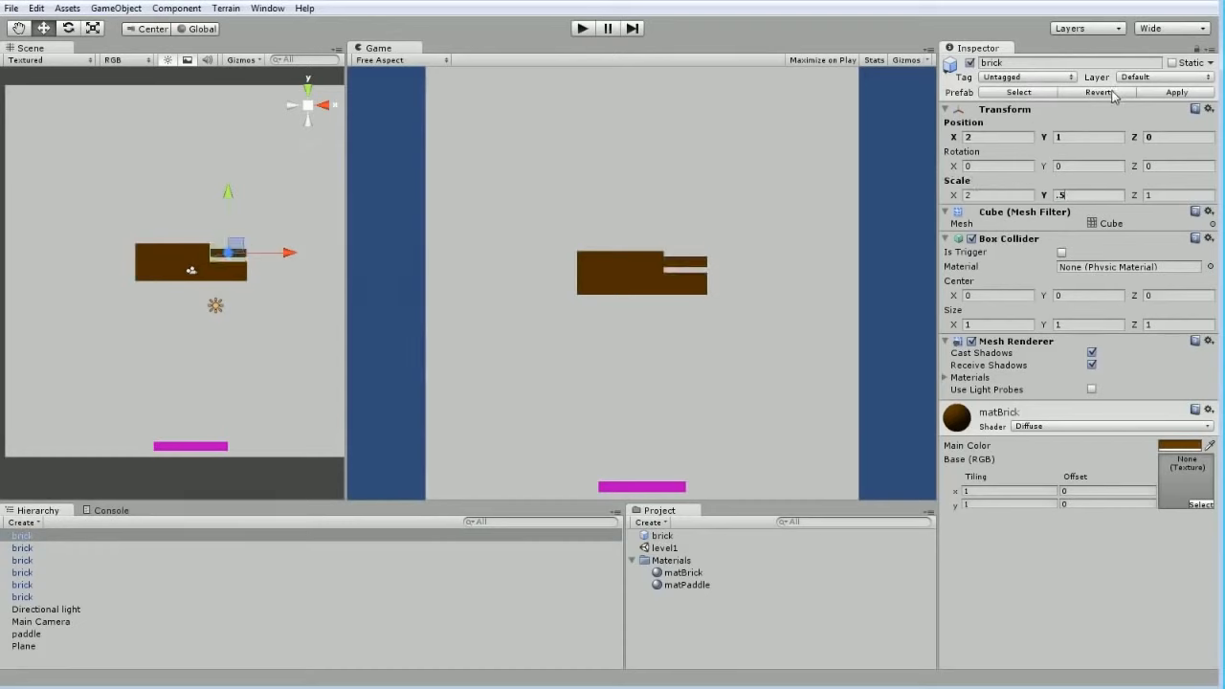
left_click(1174, 94)
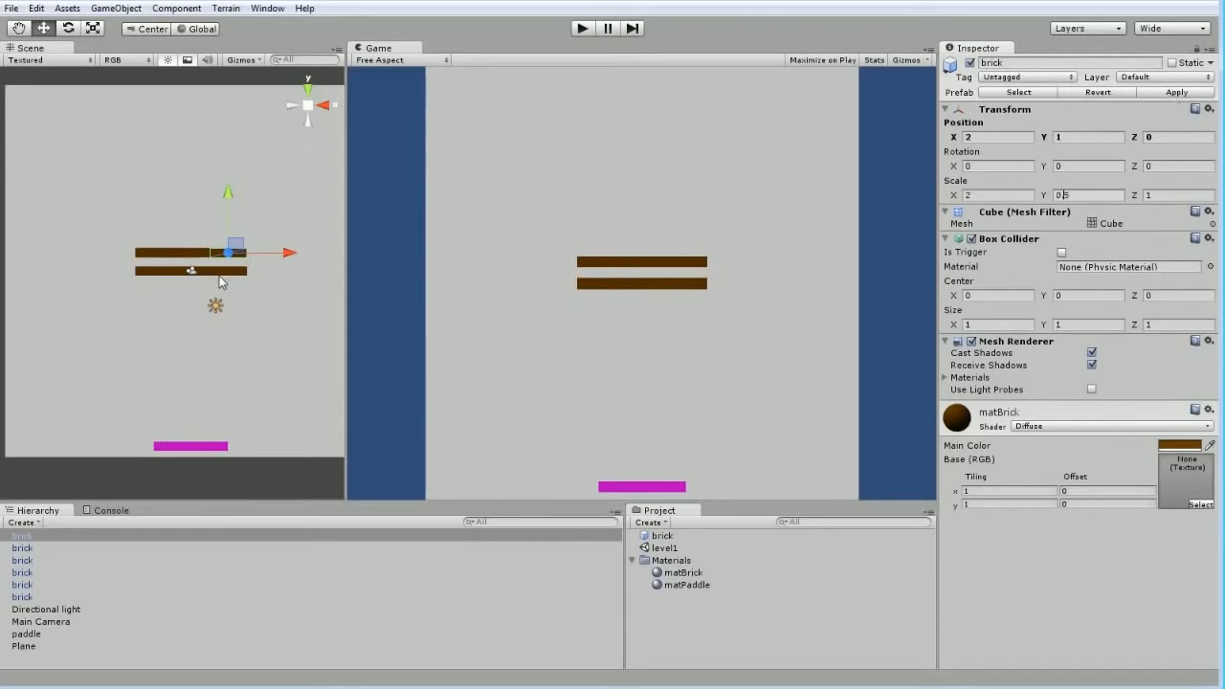
key("ctrl+z")
key("ctrl+z")
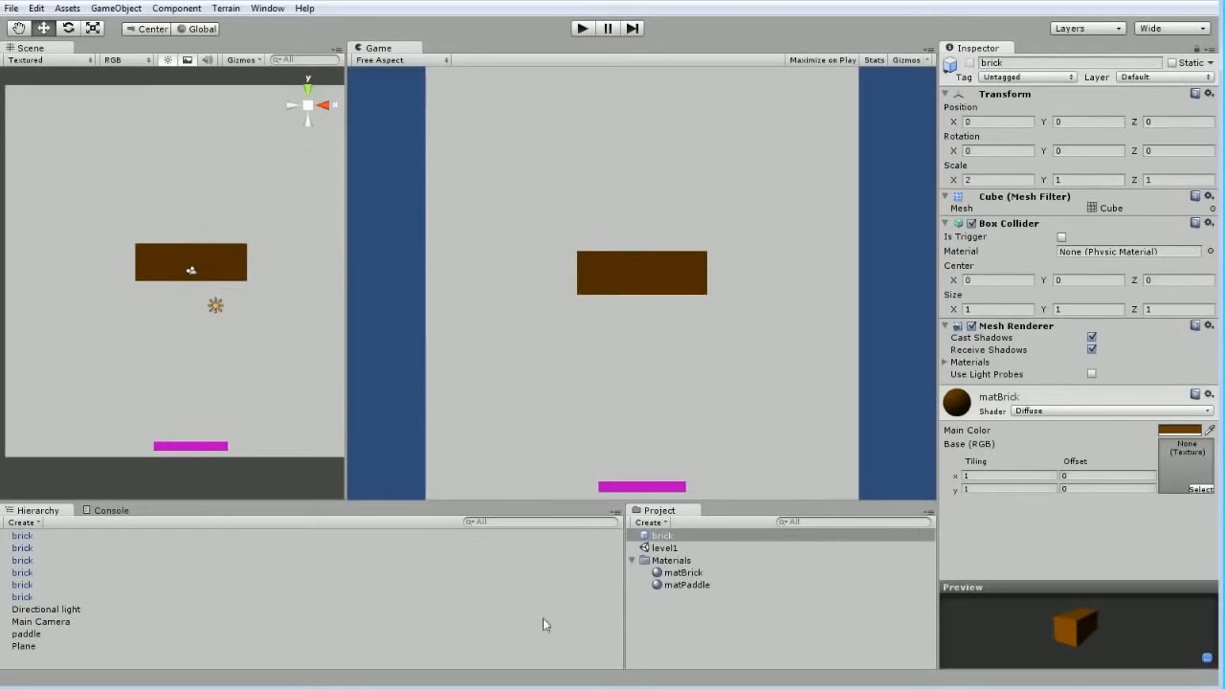
left_click(157, 272)
left_click(181, 255)
left_click(227, 258)
left_click(225, 278)
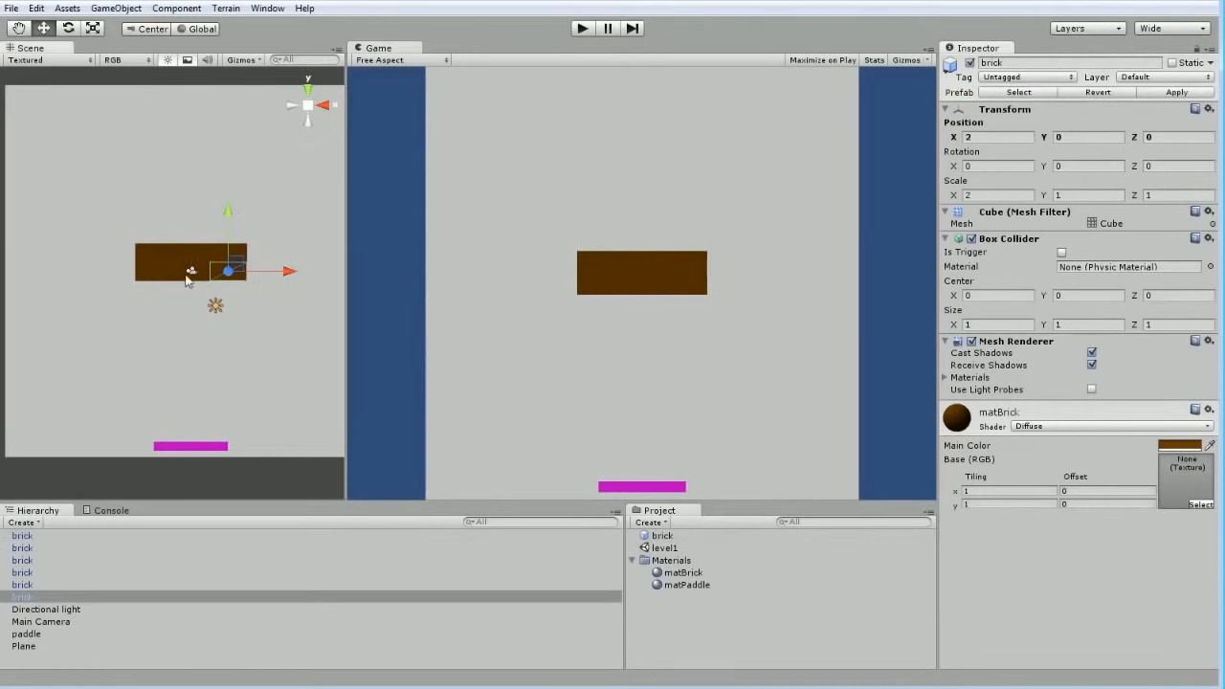
- Add a sphere to the scene and rename it ball
left_click(191, 446)
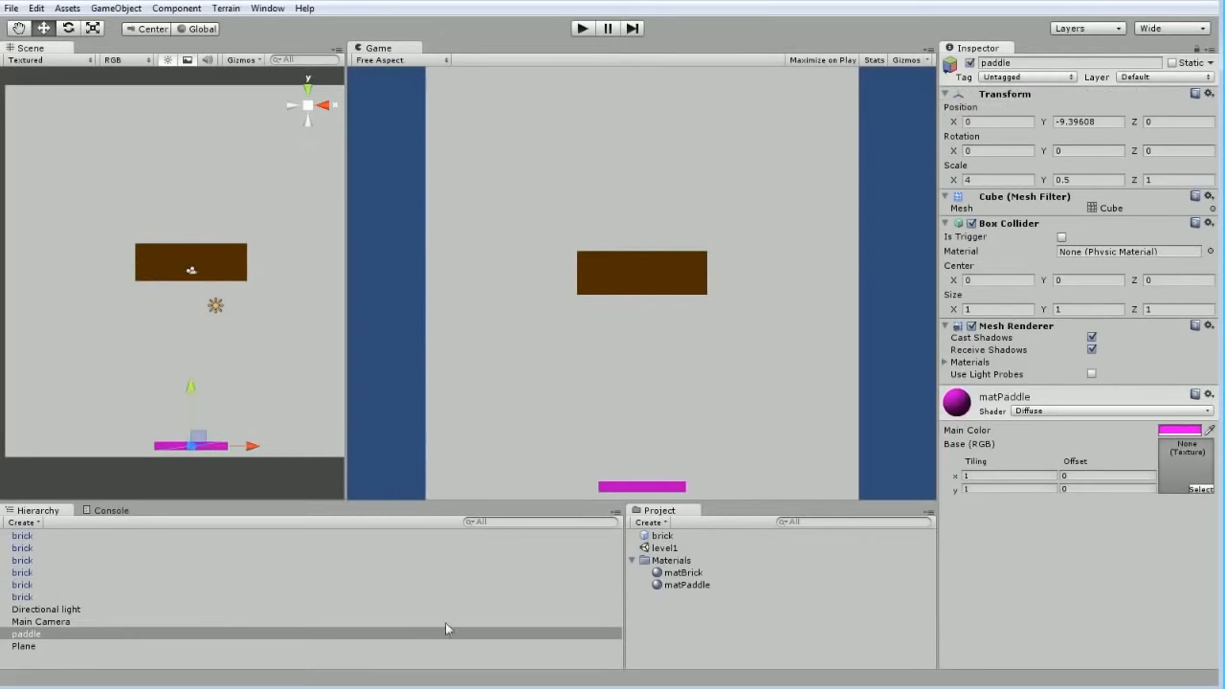
left_click(114, 8)
mouse_move(136, 46)
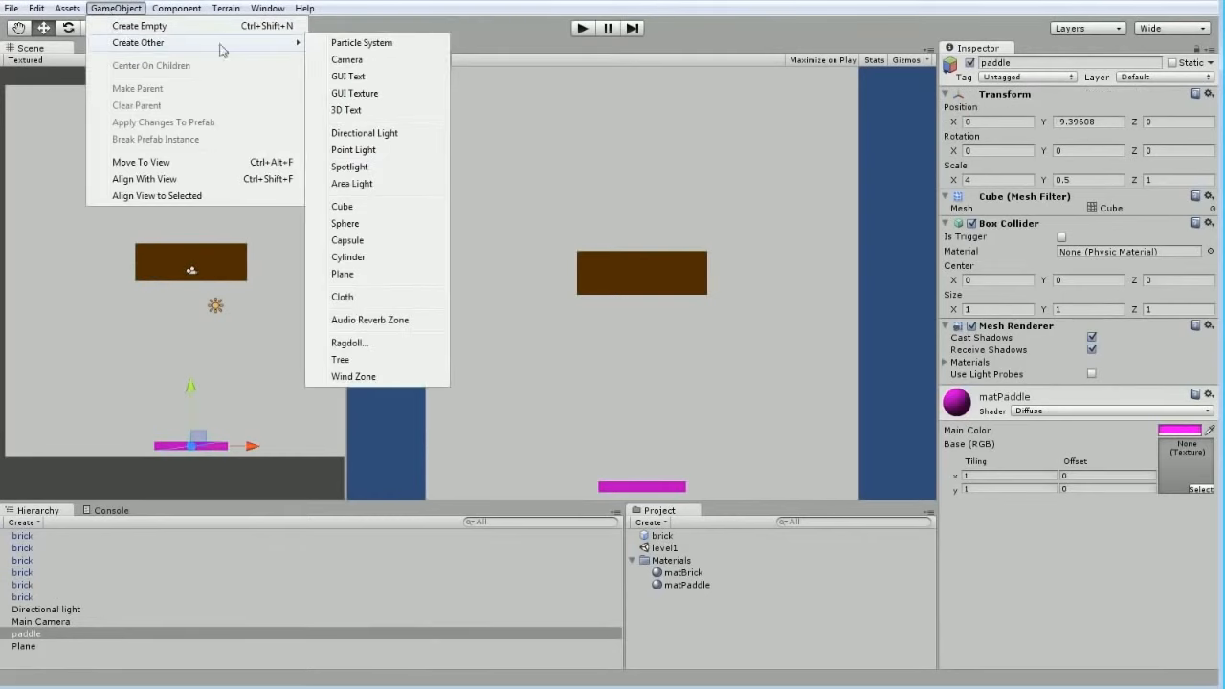
left_click(385, 223)
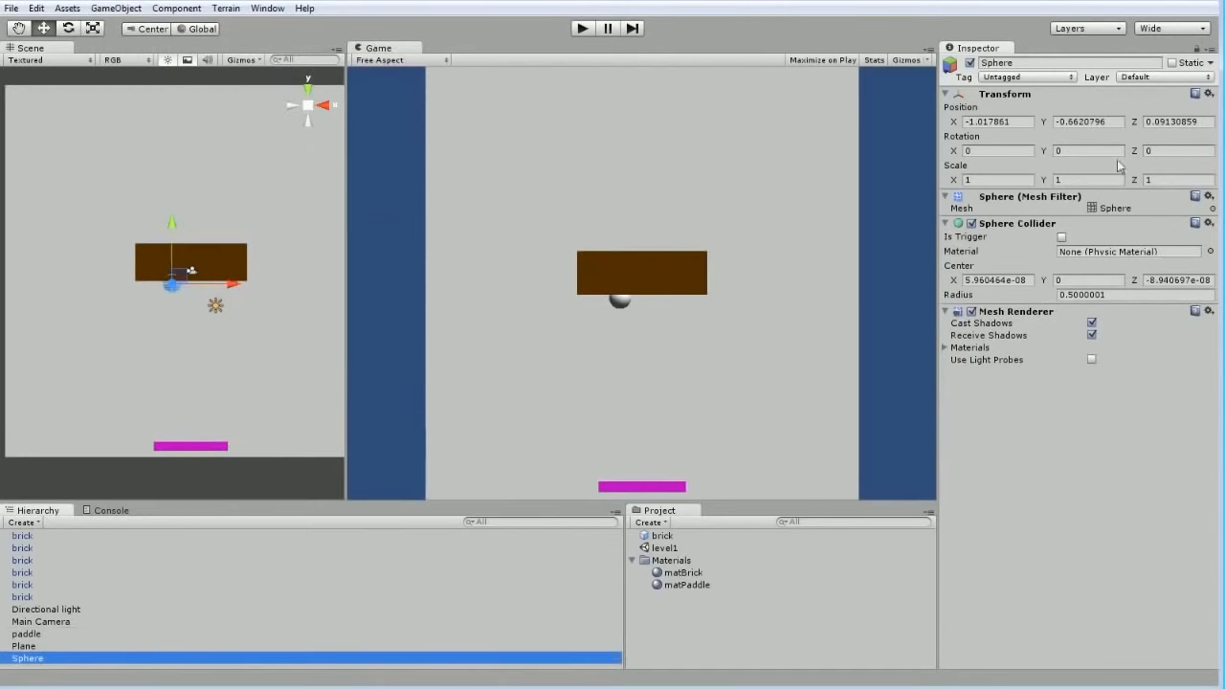
double_click(1032, 63)
type("b")
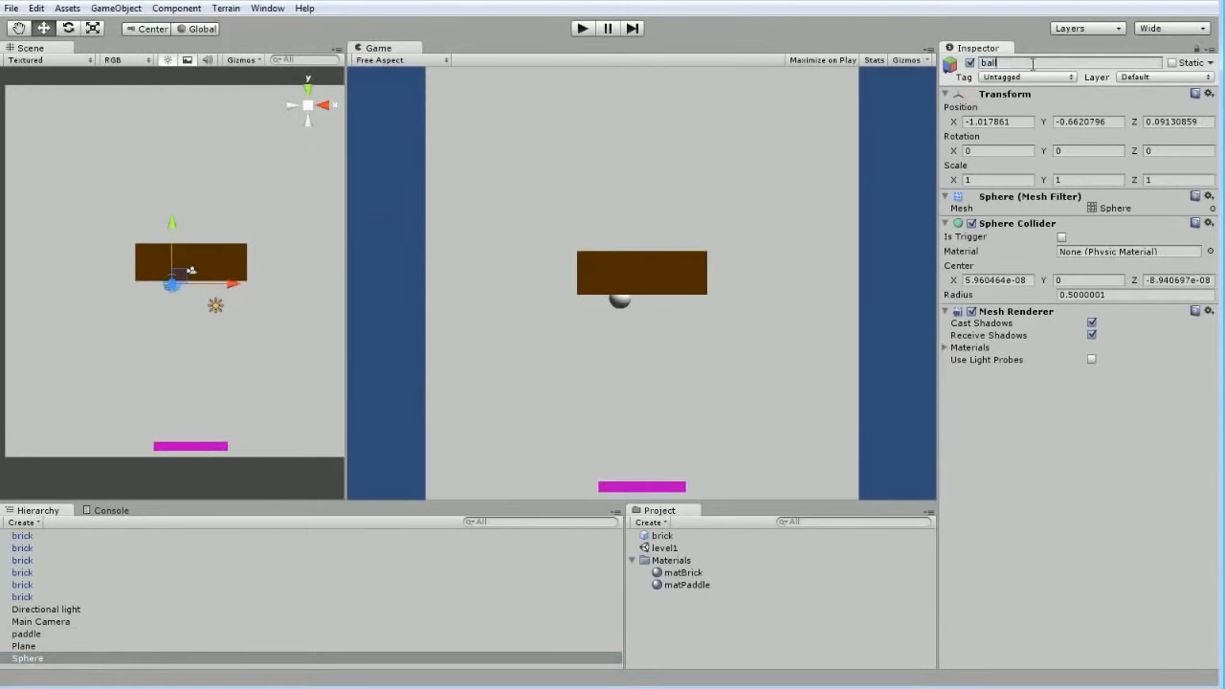
type("all")
key("Return")
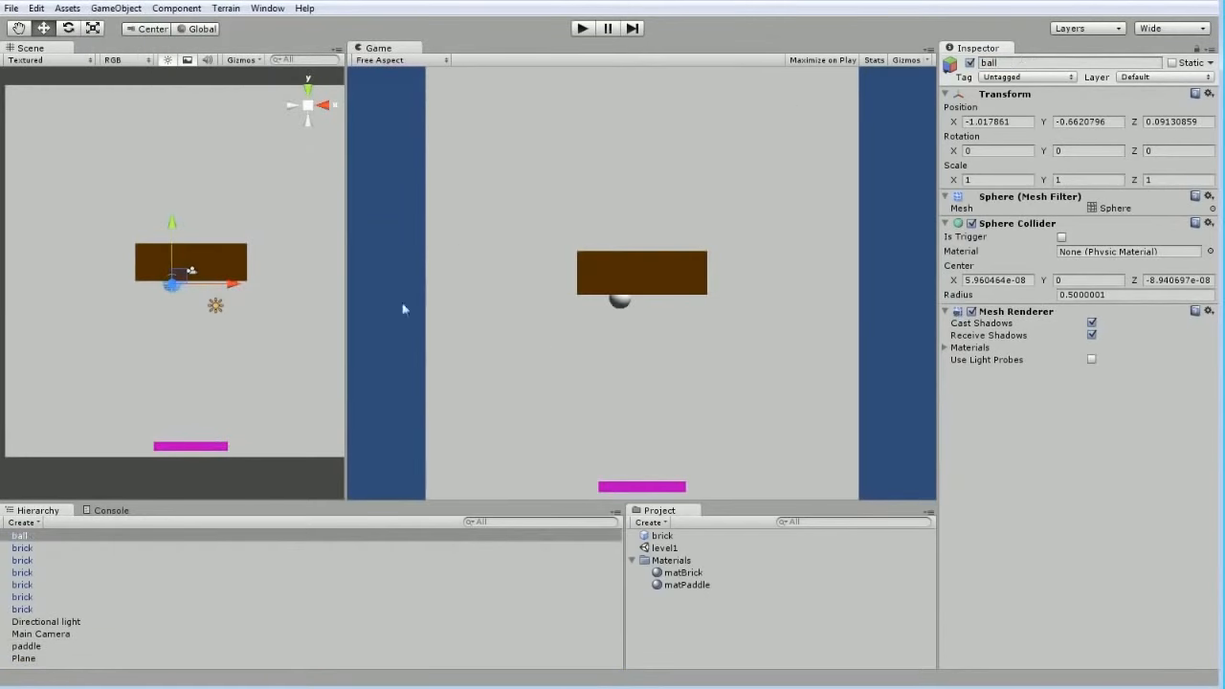
- Set the ball's position to X 0, Y 0, Z 0
left_click_drag(273, 341, 166, 347, "alt")
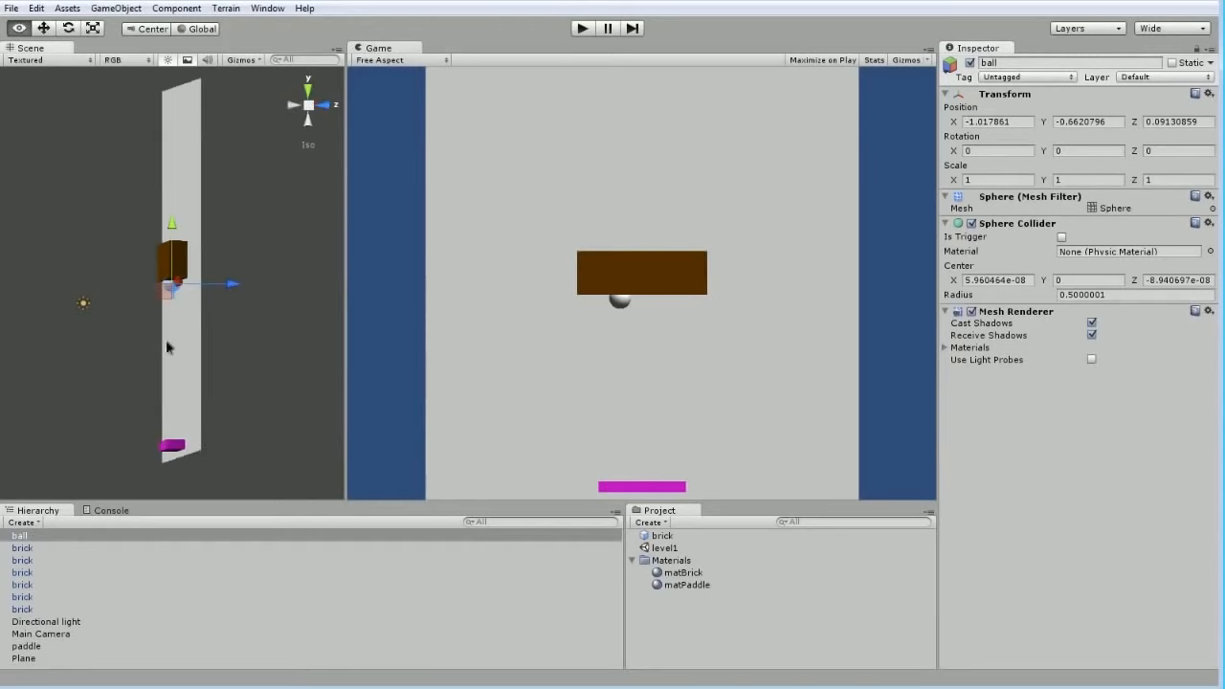
left_click(1024, 123)
type("0")
key("Tab")
type("0")
key("Tab")
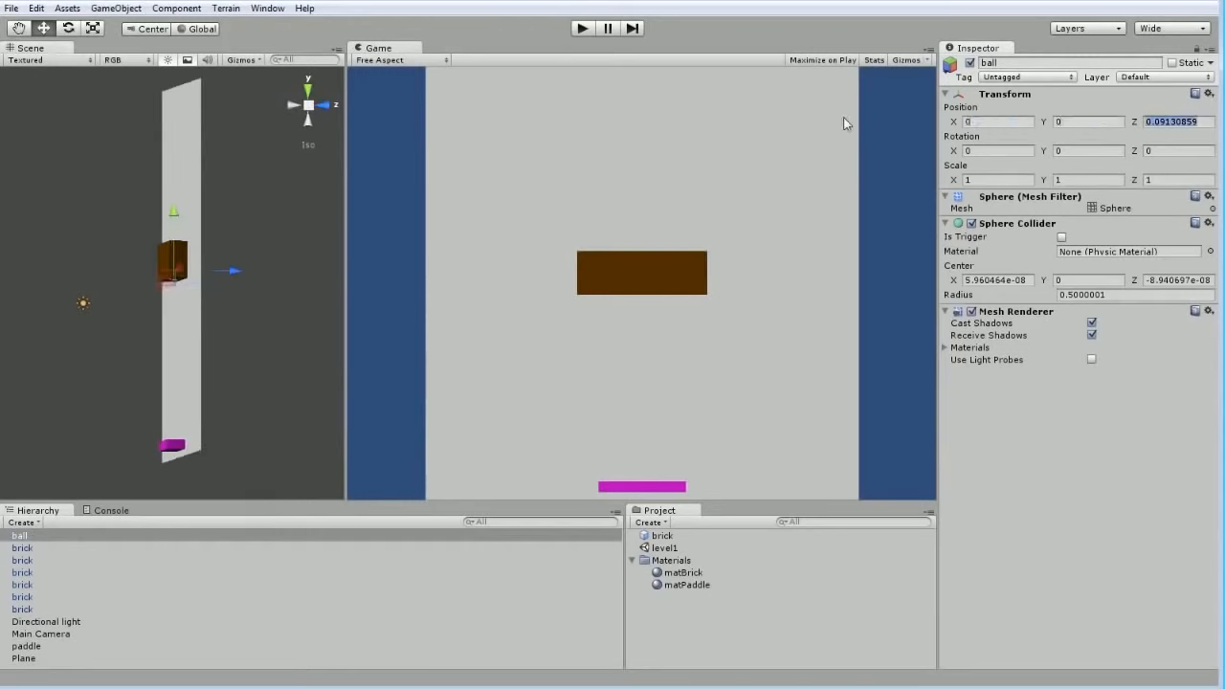
type("0")
- In the side view of the scene, move the ball down along Y to about -1.3, just below the bricks
left_click(325, 108)
left_click(220, 377)
scroll(169, 265, "up", 5)
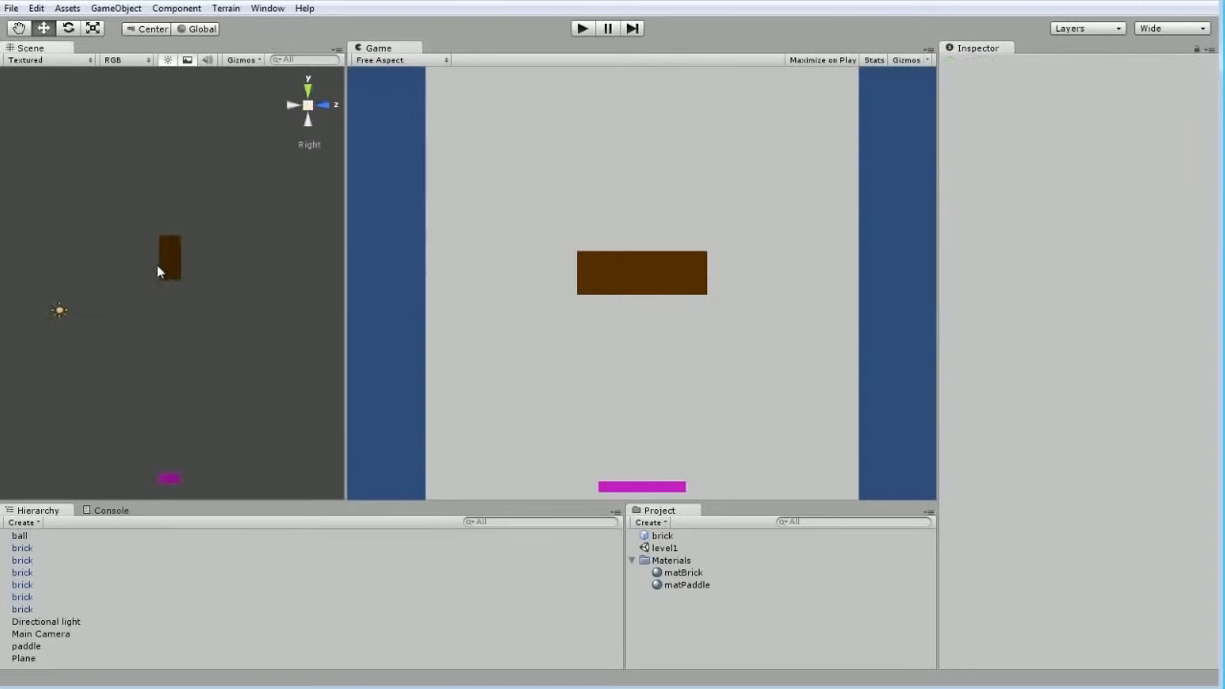
left_click(24, 658)
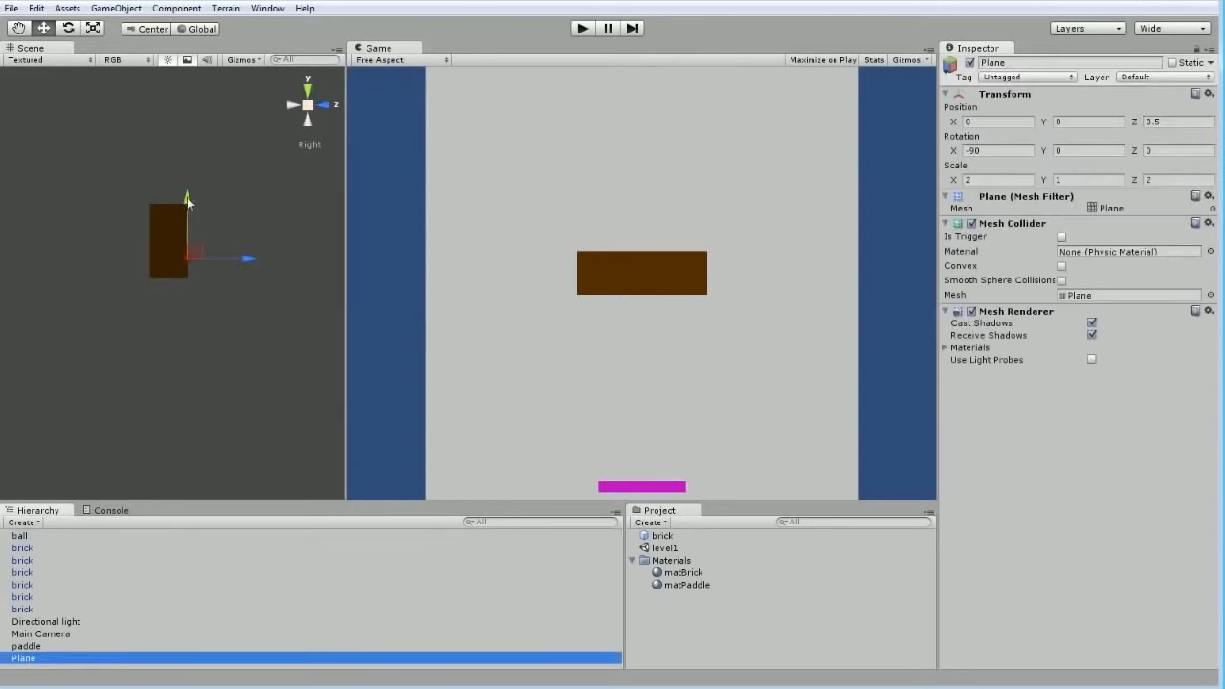
left_click(25, 537)
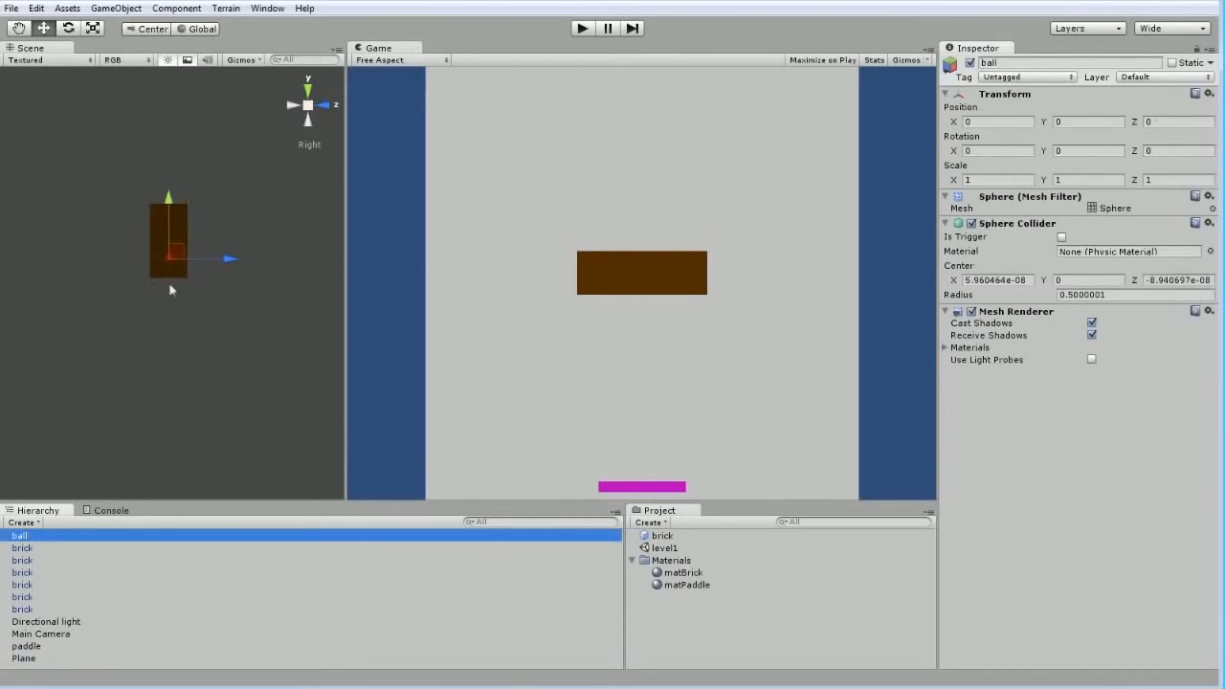
left_click_drag(172, 198, 172, 246)
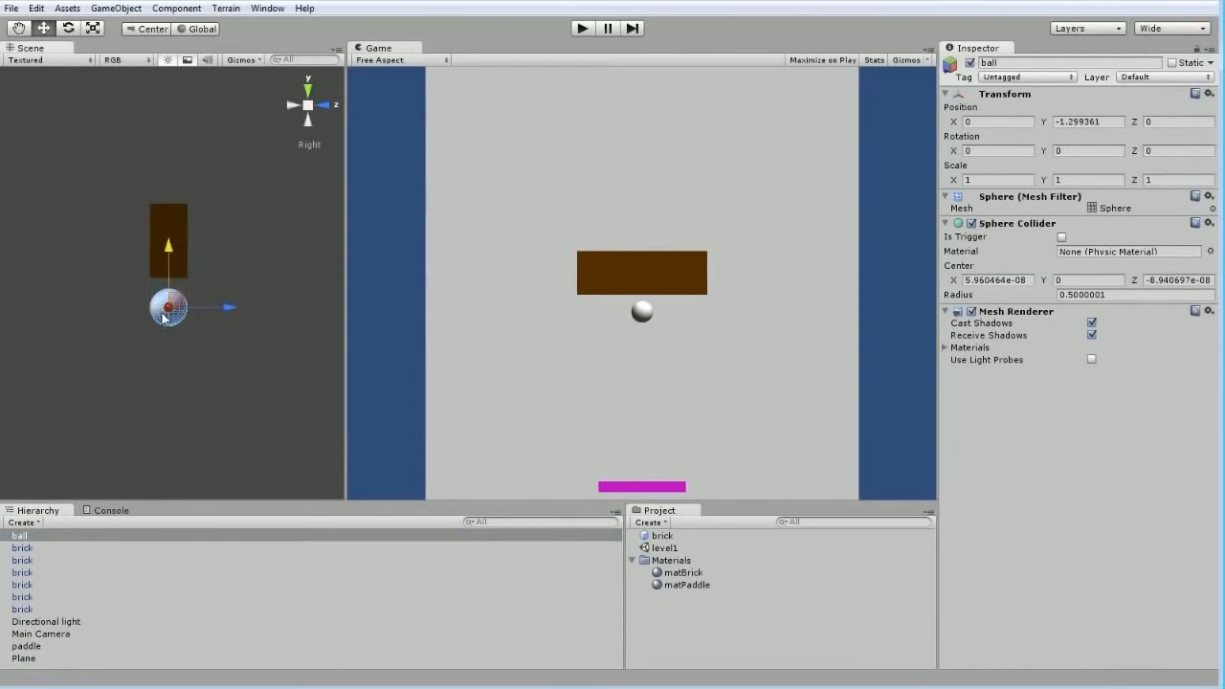
- In the front view, lower the ball to a Y position of about -4.2, between bricks and paddle, and test-run the game
left_click(292, 105)
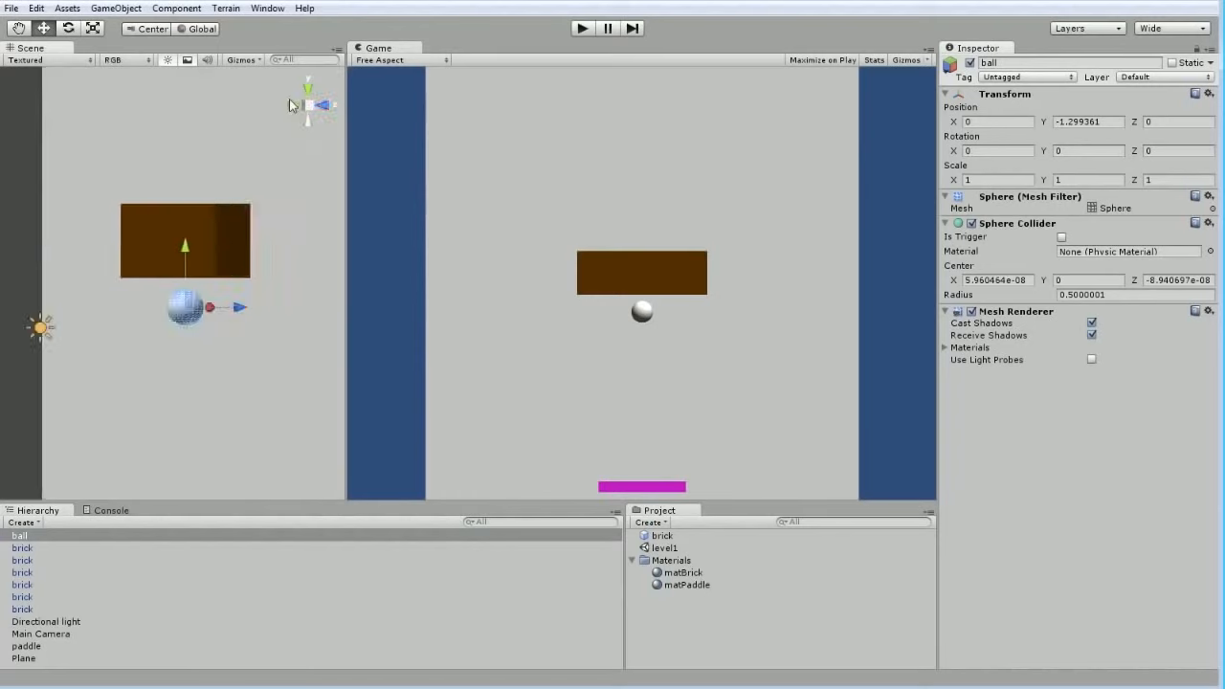
scroll(232, 318, "down", 3)
left_click_drag(193, 241, 192, 289)
left_click(287, 481)
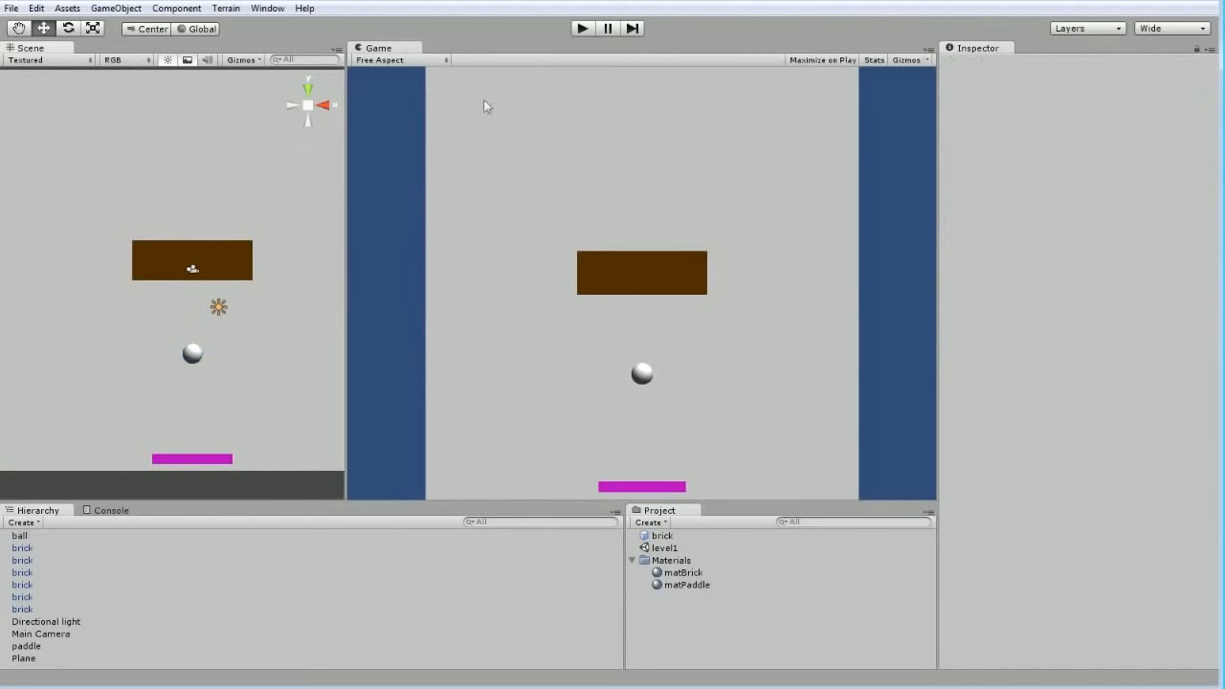
left_click(583, 29)
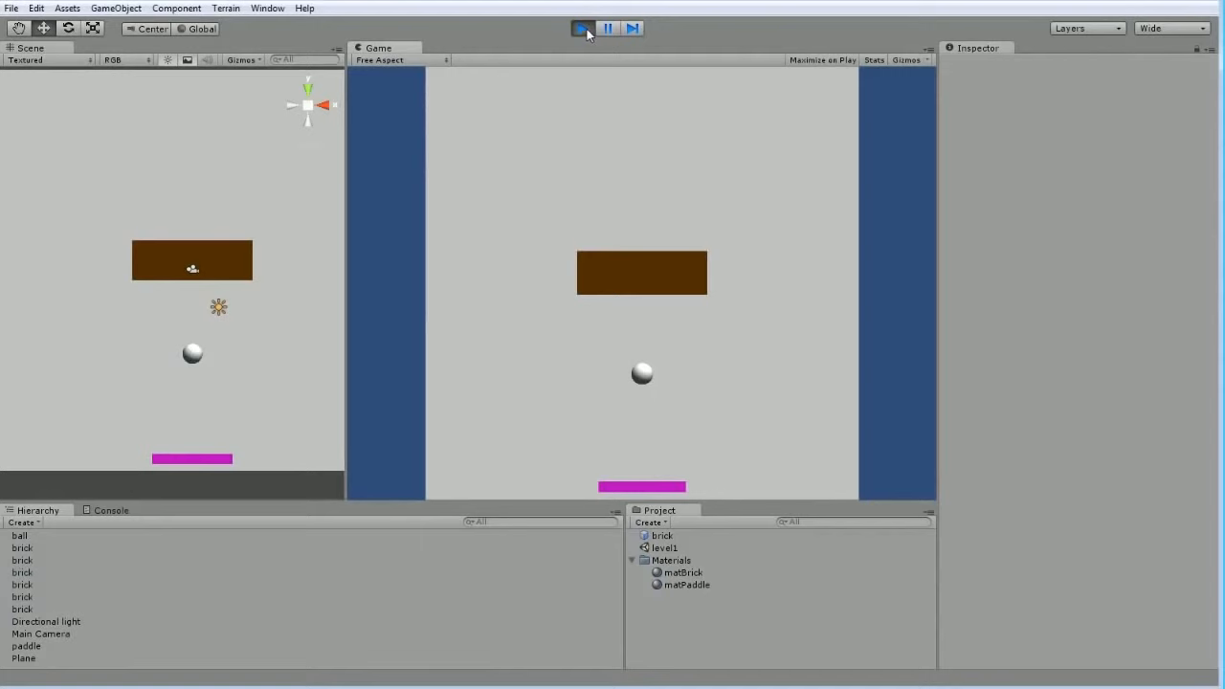
left_click(583, 29)
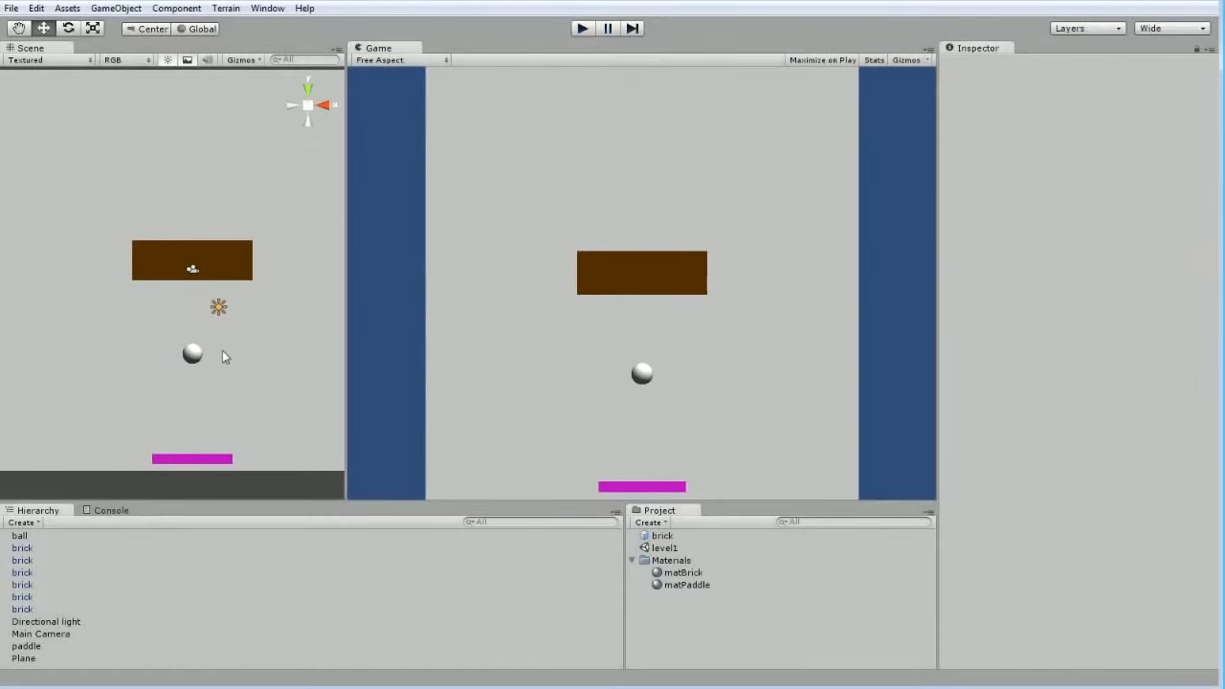
- Add a Rigidbody physics component to the ball and test-run the game to see how the ball moves
left_click(190, 356)
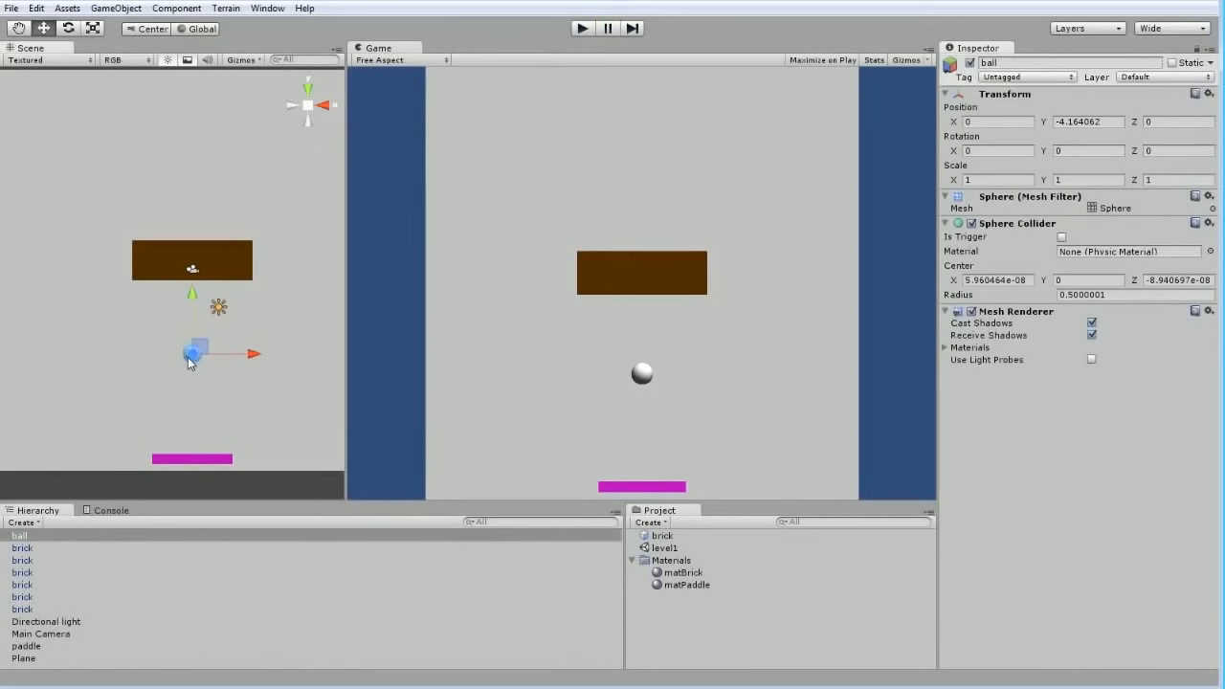
left_click(177, 9)
mouse_move(184, 63)
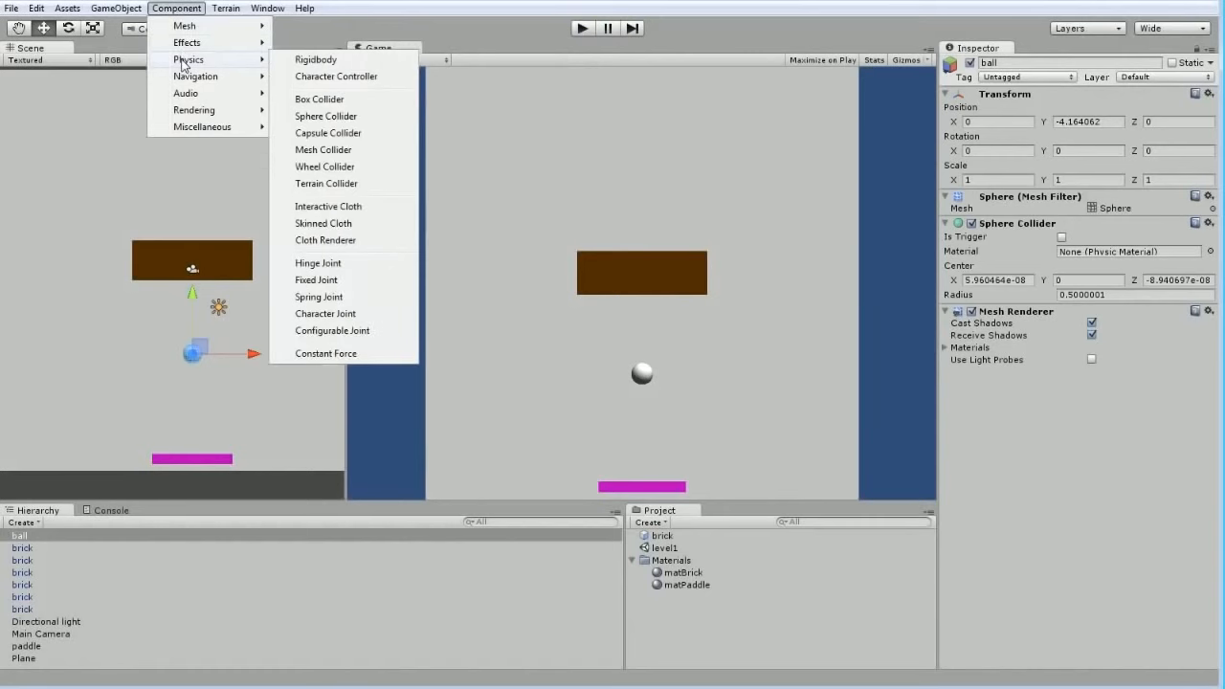
left_click(315, 59)
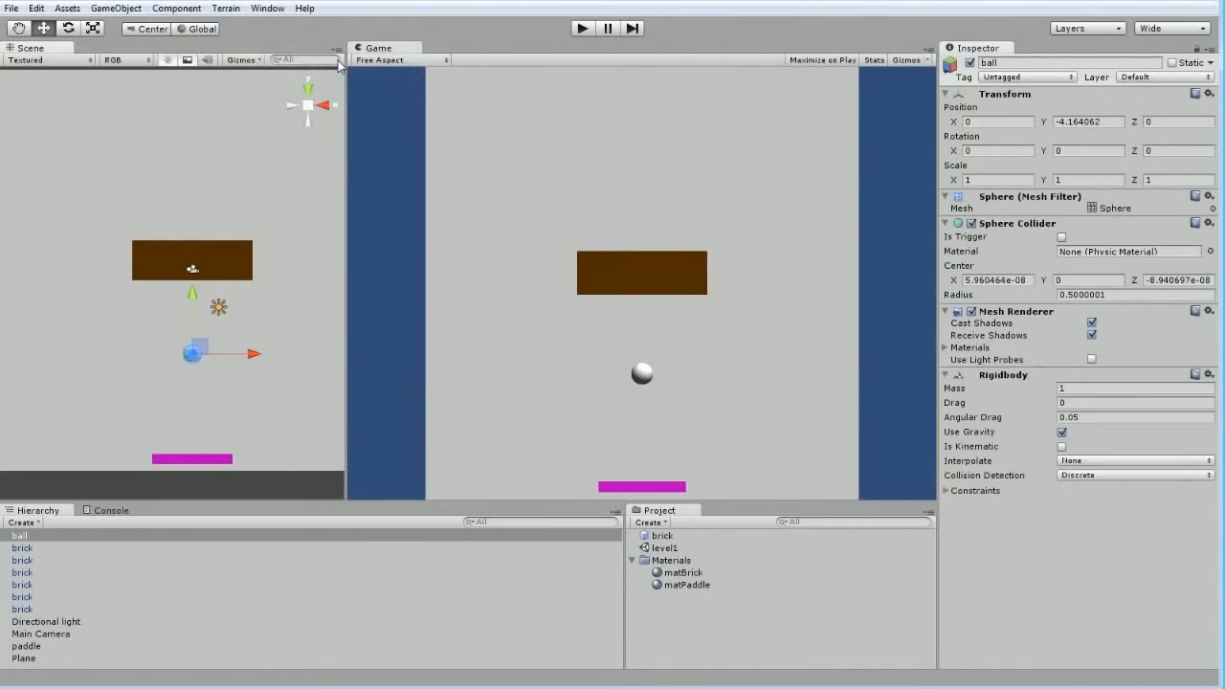
left_click(581, 28)
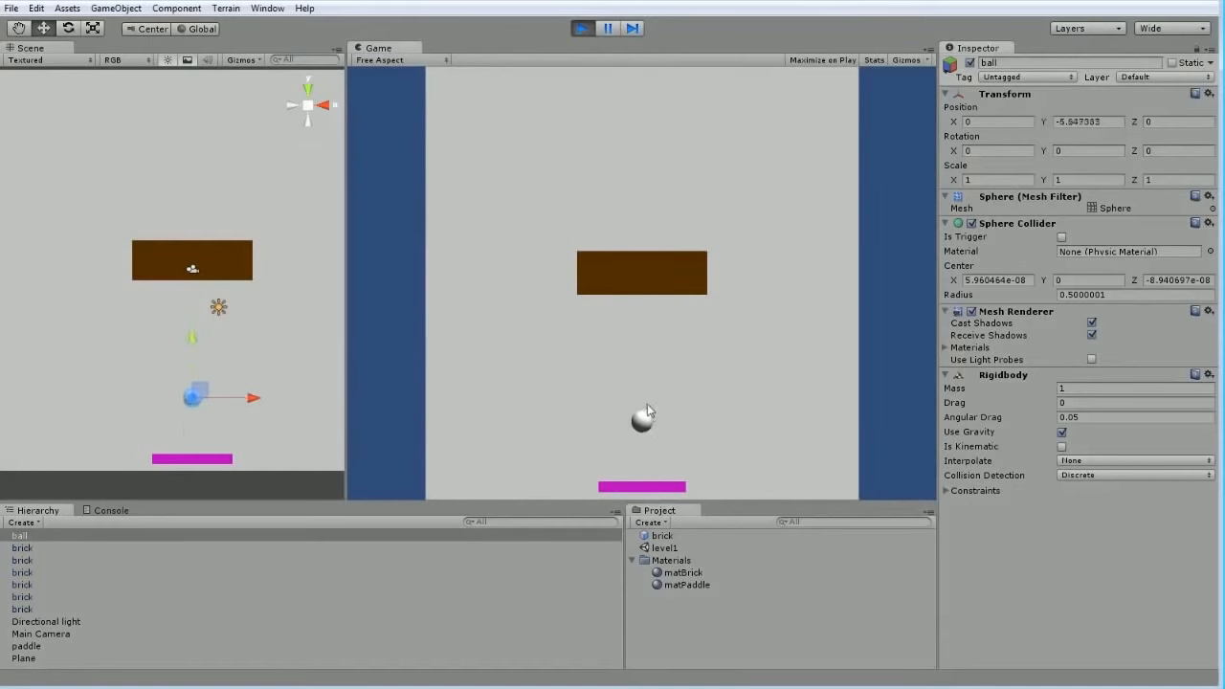
left_click(579, 29)
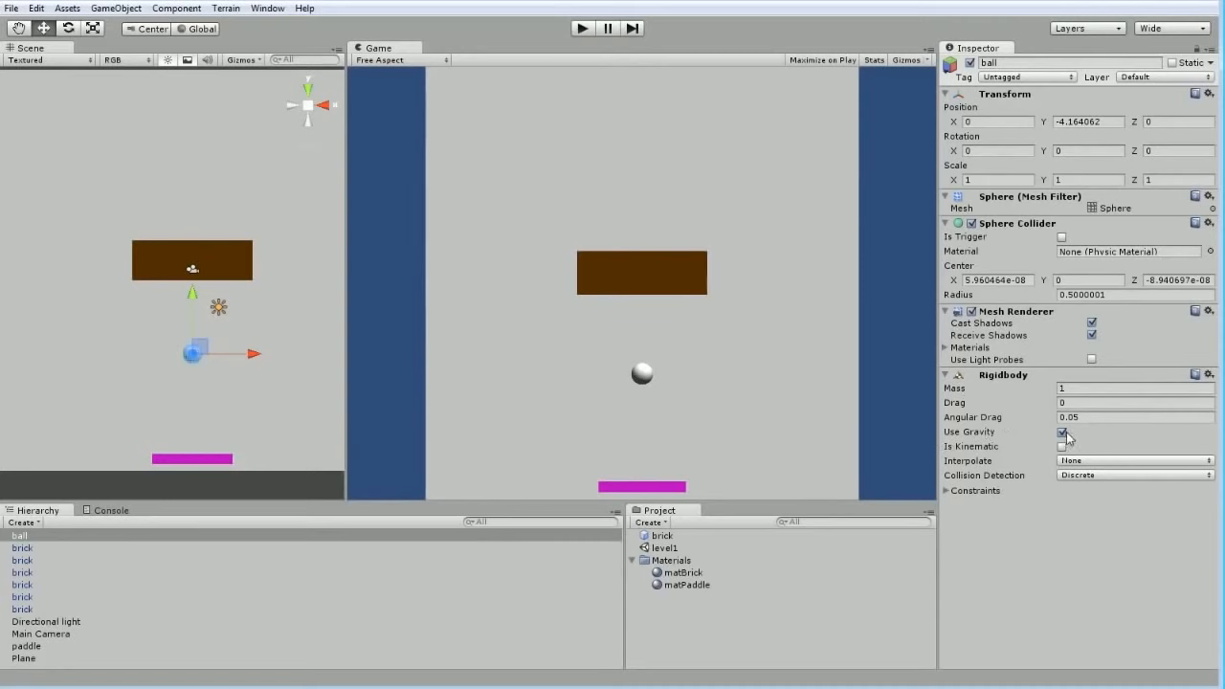
- Open the project's Physics settings and examine the gravity values
left_click(34, 8)
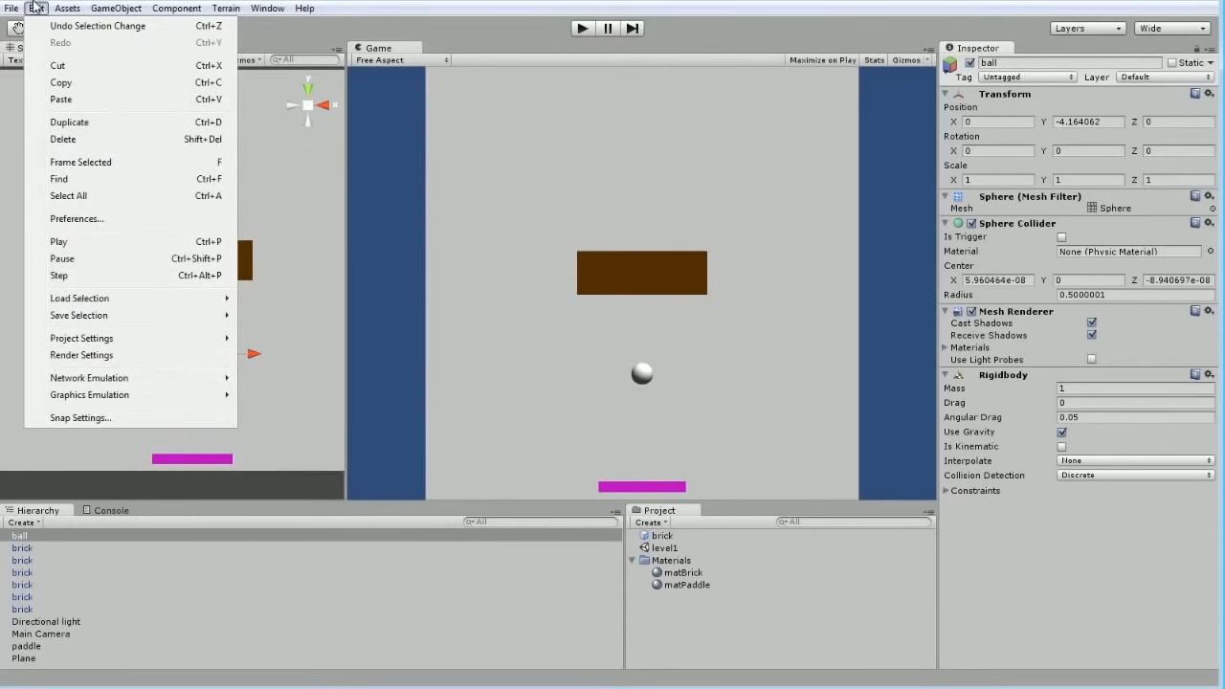
mouse_move(84, 339)
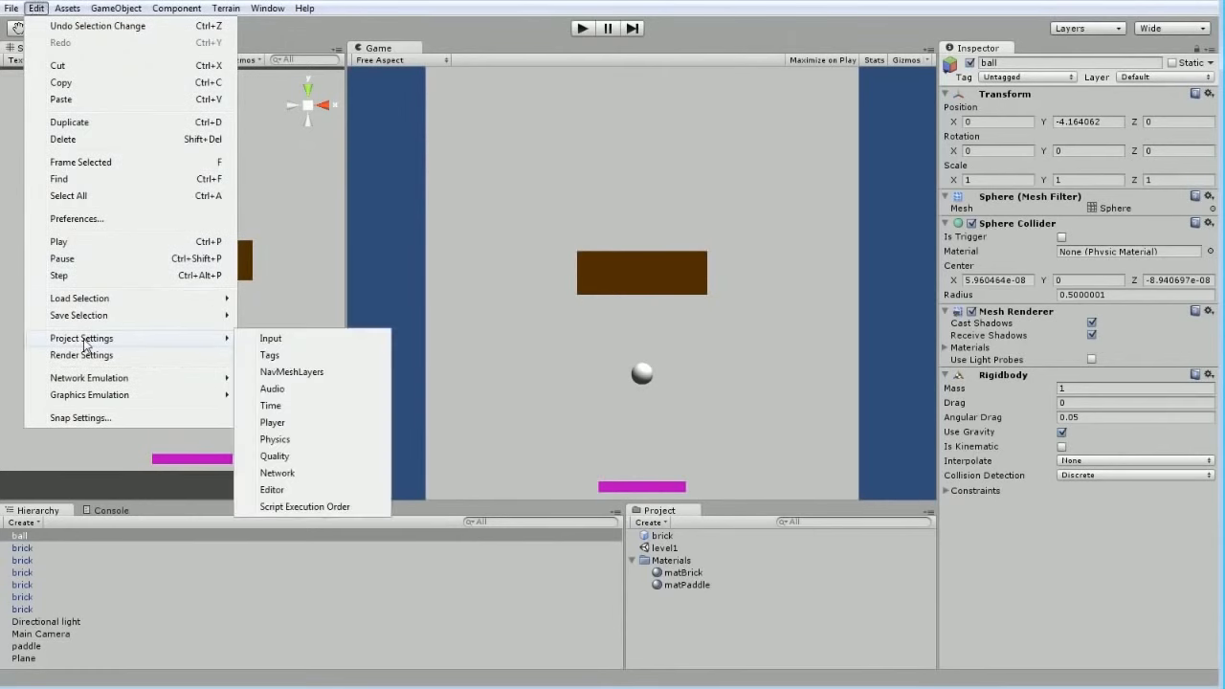
left_click(304, 440)
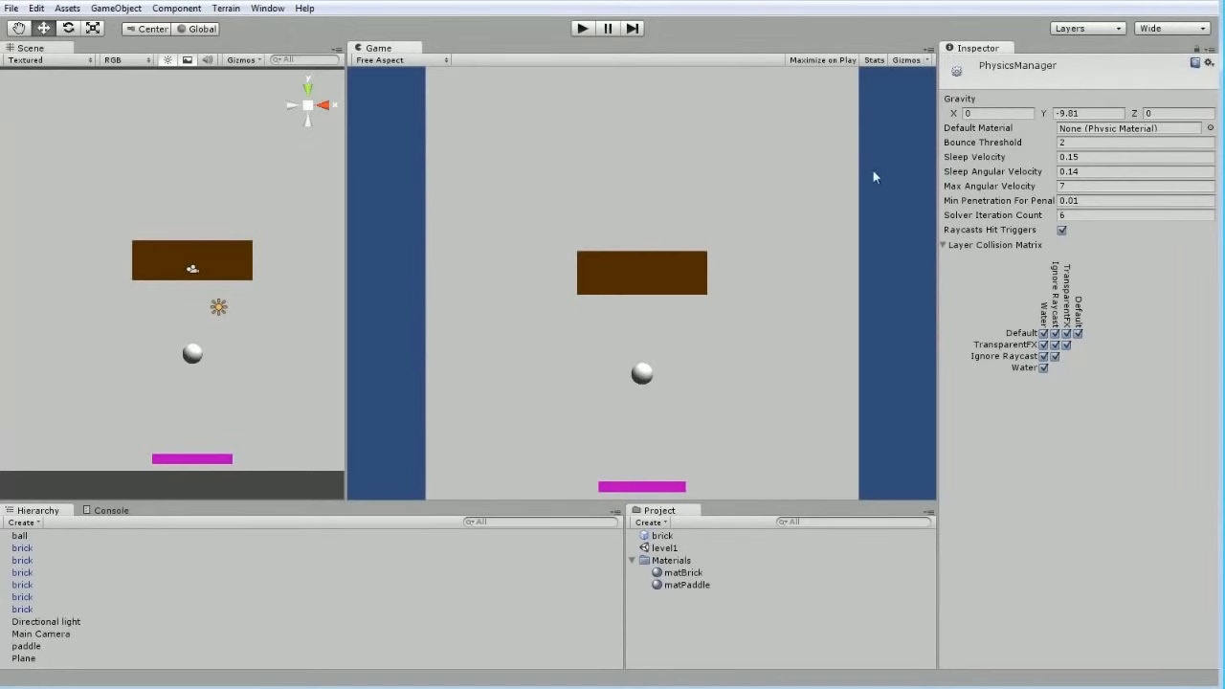
- Reselect the ball to examine its Rigidbody settings and run the game again
left_click(177, 352)
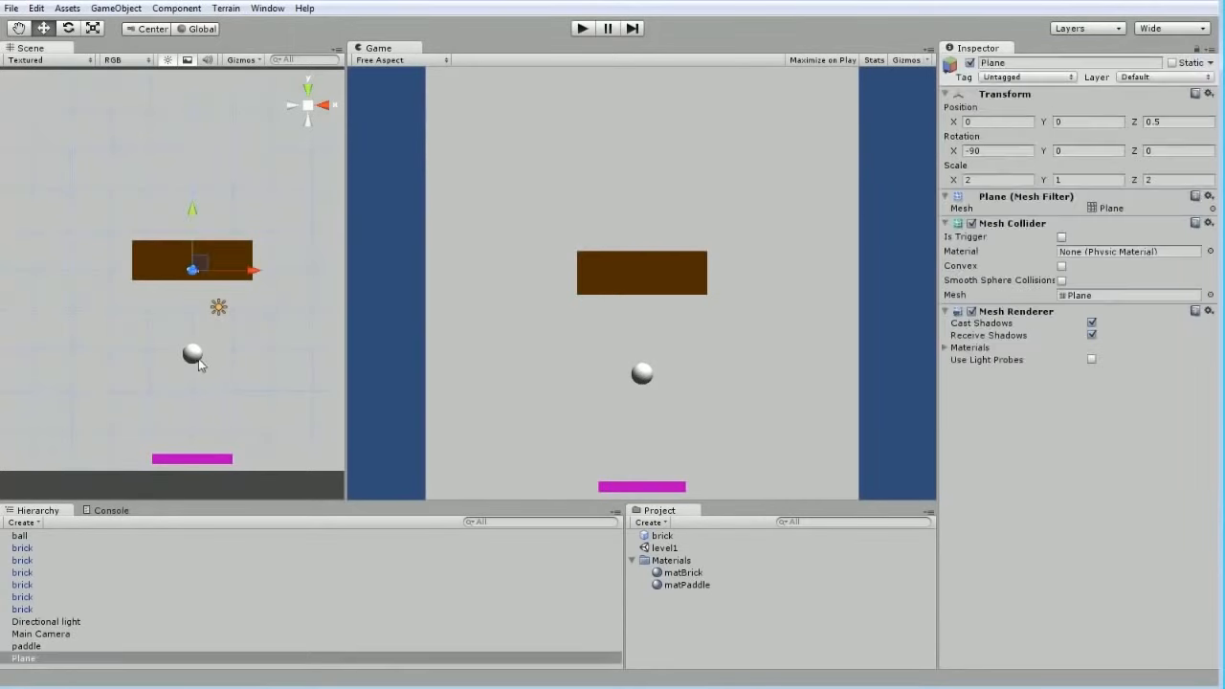
left_click(196, 356)
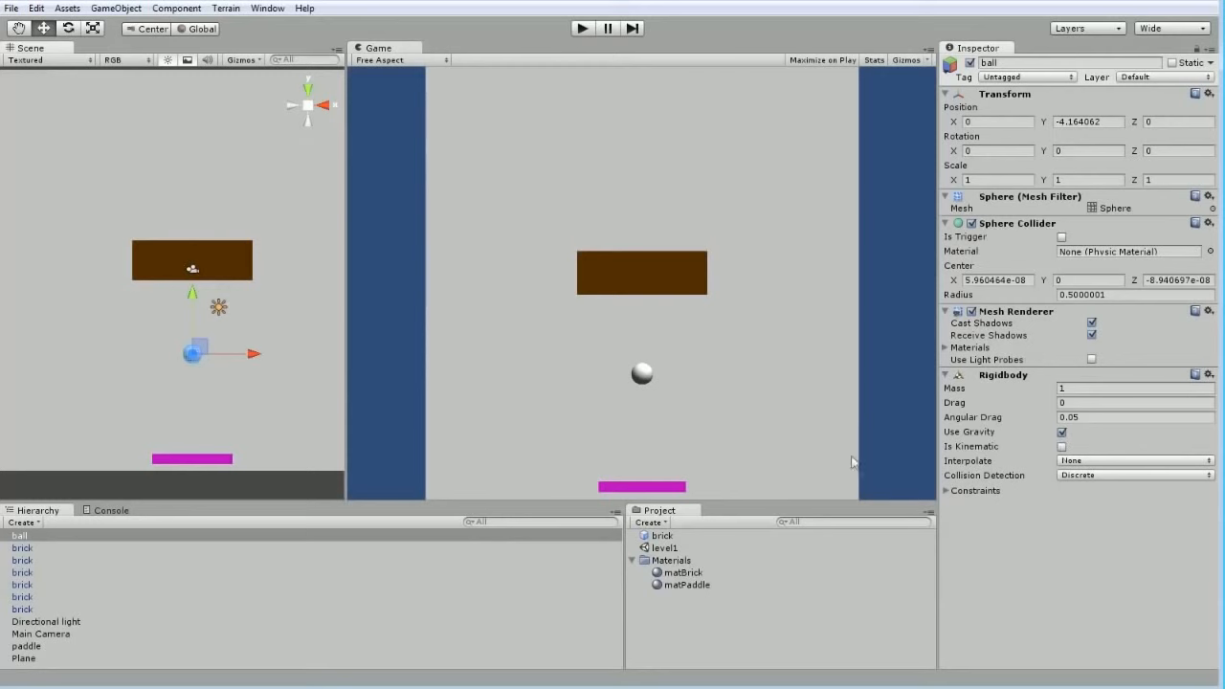
left_click(582, 28)
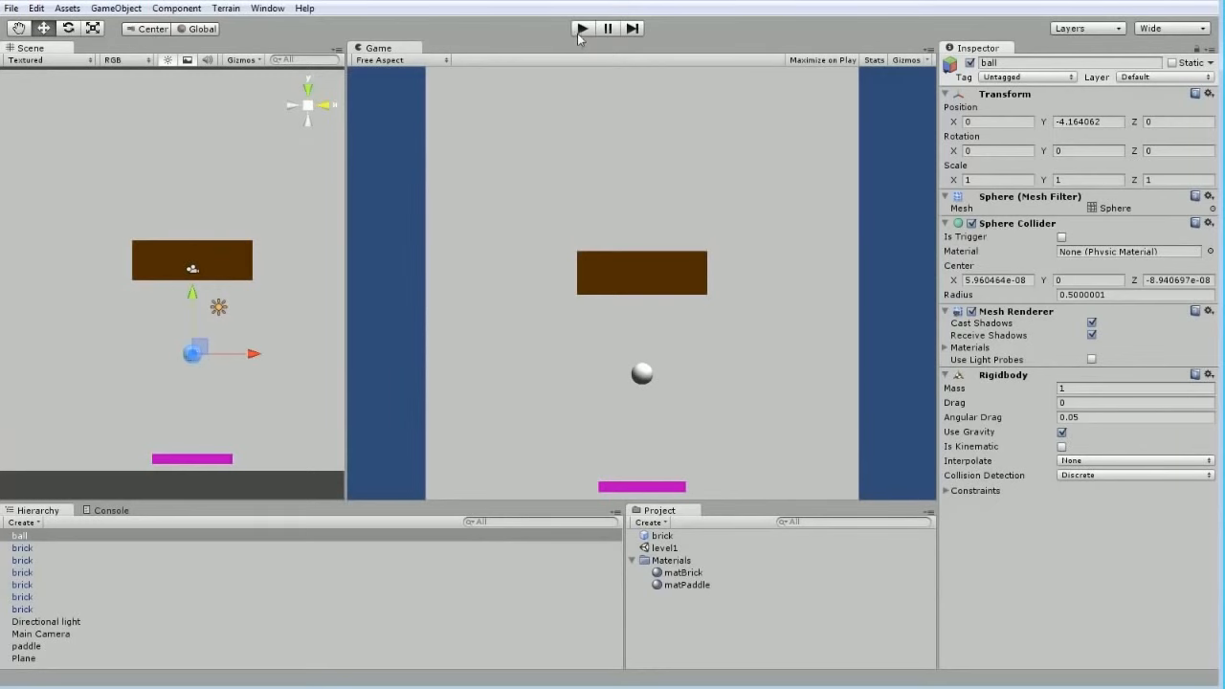